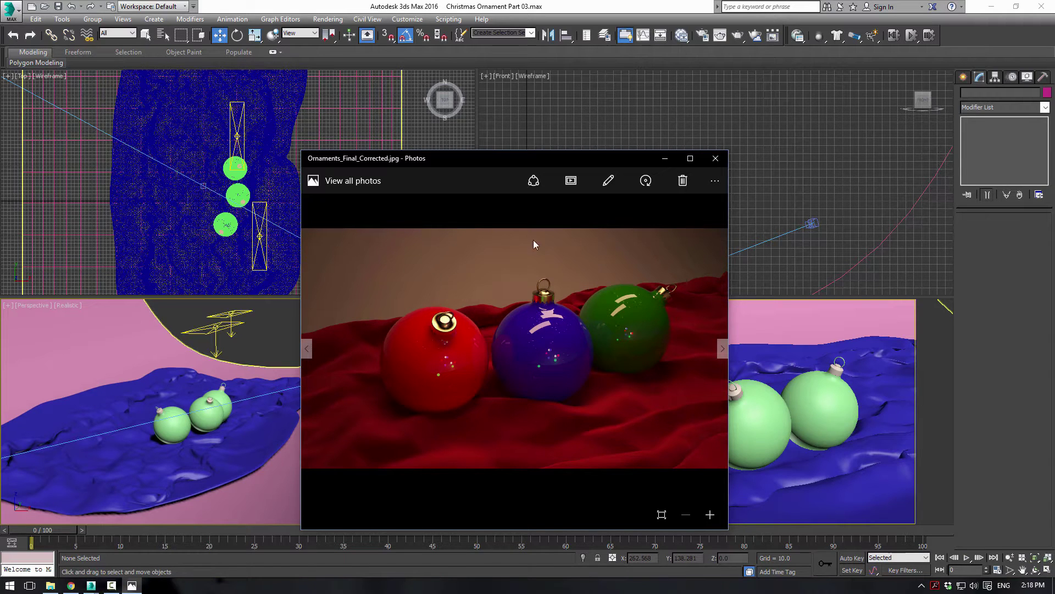
Step: Drag the Ornaments_Final_Corrected.jpg reference photo aside to uncover the 3ds Max viewports
drag(540, 156, 524, 114)
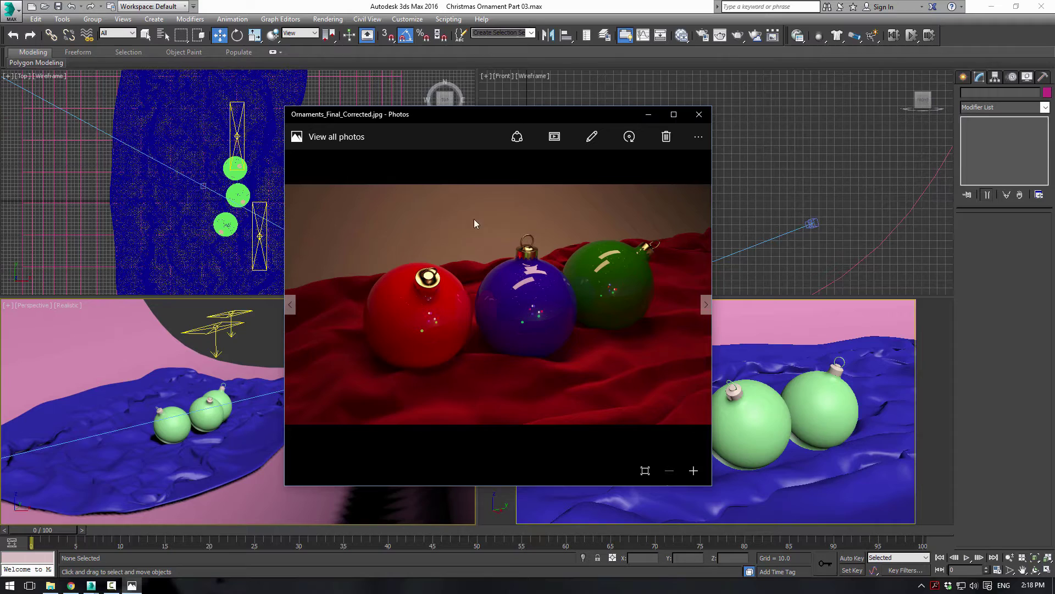
Step: Open an enlarged Slate Material Editor at top-left and add a VRayMtl node, Material #25
drag(499, 116, 0, 58)
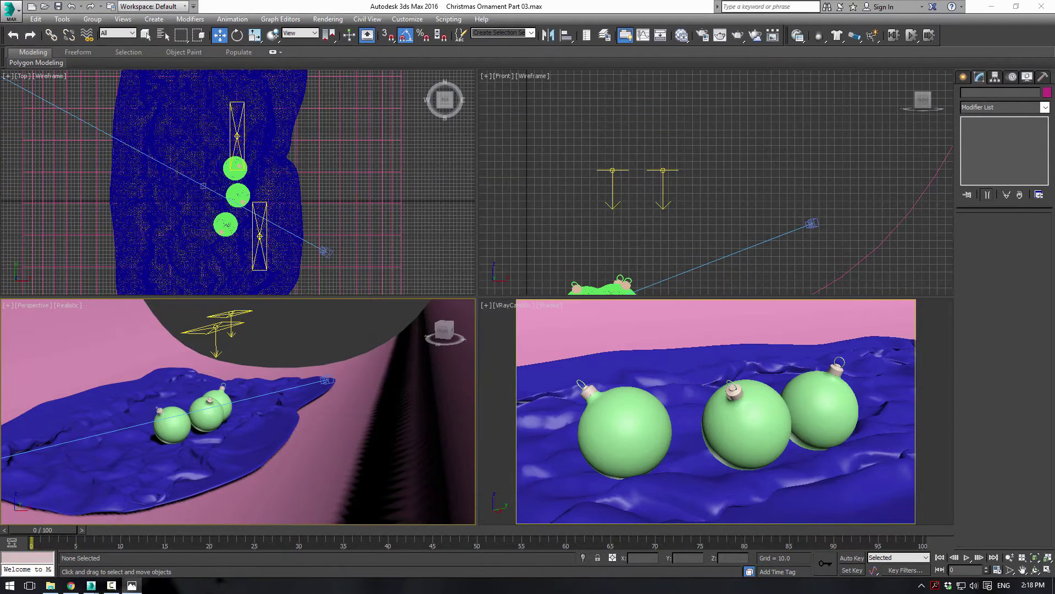
click(542, 204)
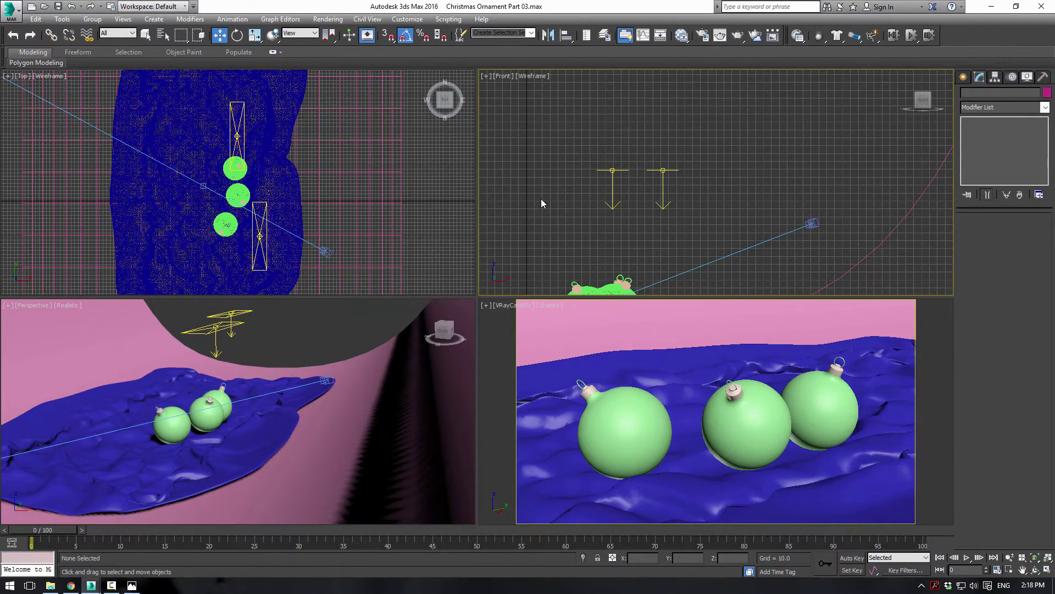
key(m)
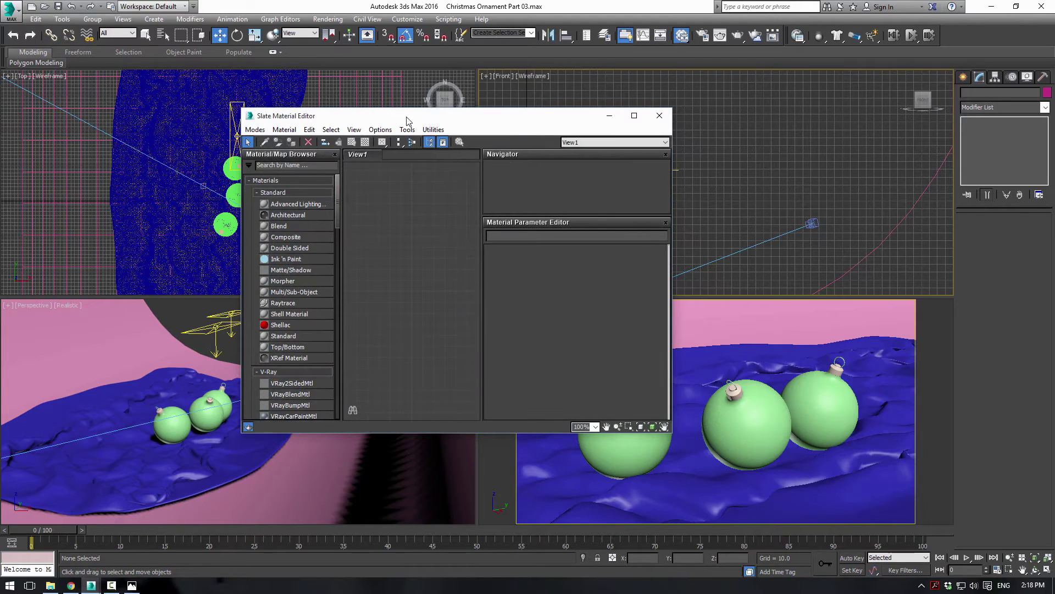
drag(407, 119, 175, 17)
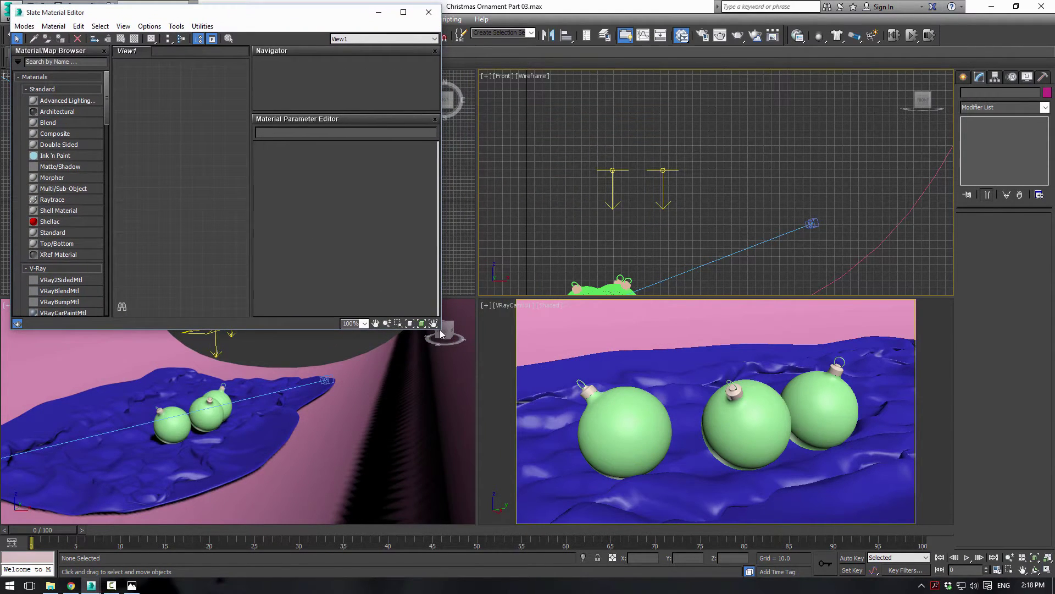
drag(443, 329, 687, 370)
drag(553, 463, 555, 515)
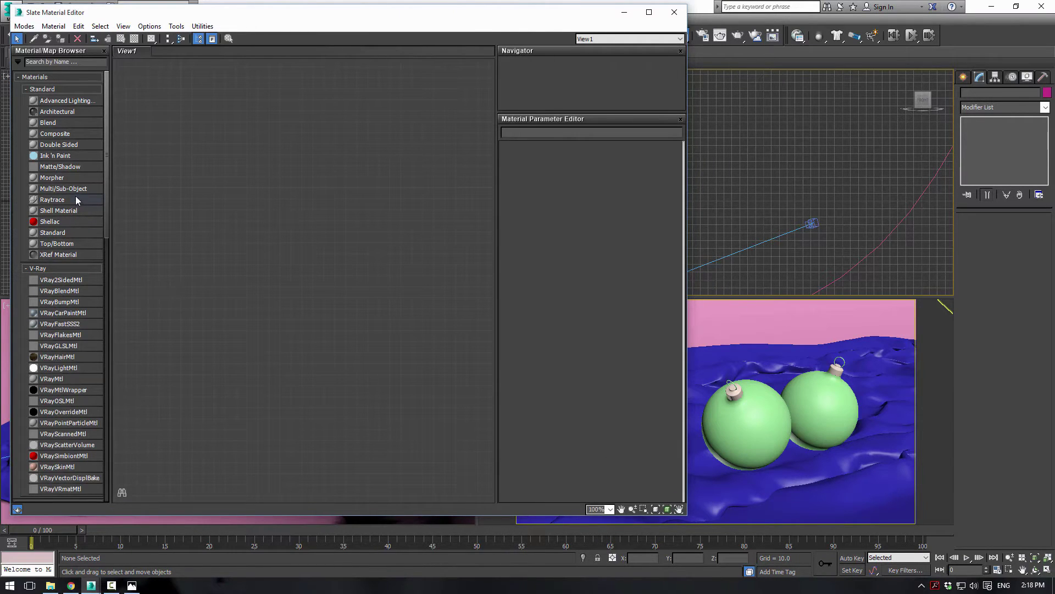
drag(55, 379, 348, 202)
Step: Rename the new VRayMtl to 'Velvet'
double_click(349, 202)
double_click(325, 202)
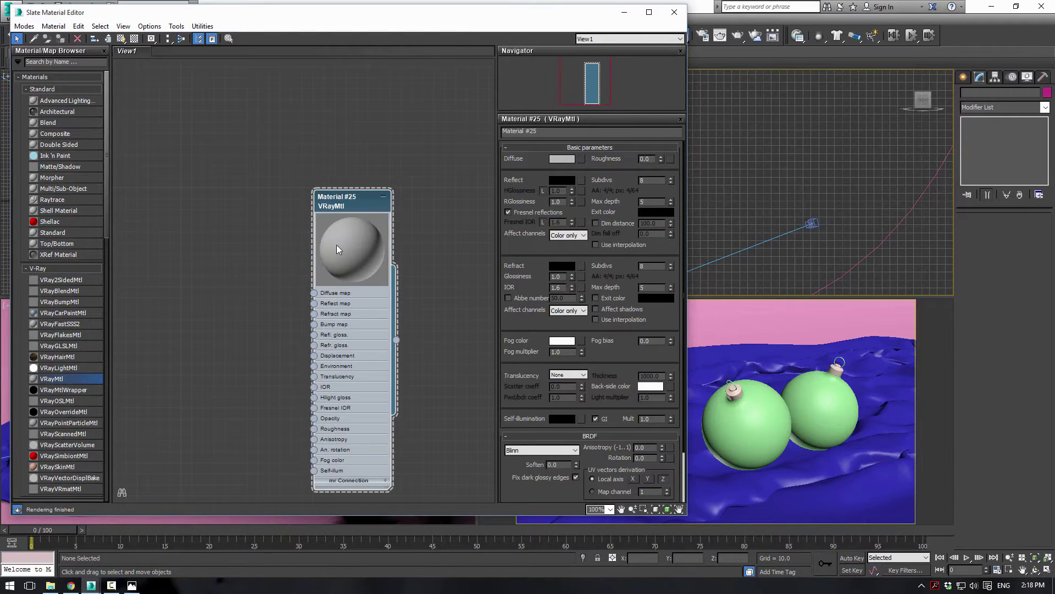
click(556, 132)
text(Velvet)
key(Return)
Step: Wire a Falloff map into Velvet's Diffuse map slot and open its parameters
middle_drag(368, 147, 417, 130)
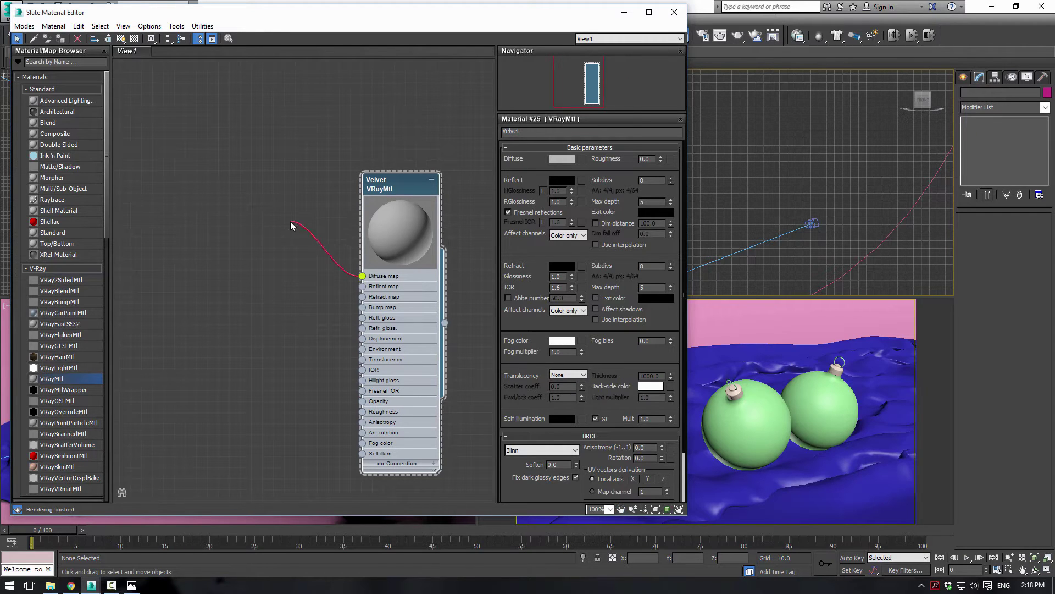
drag(292, 225, 292, 224)
mouse_move(338, 228)
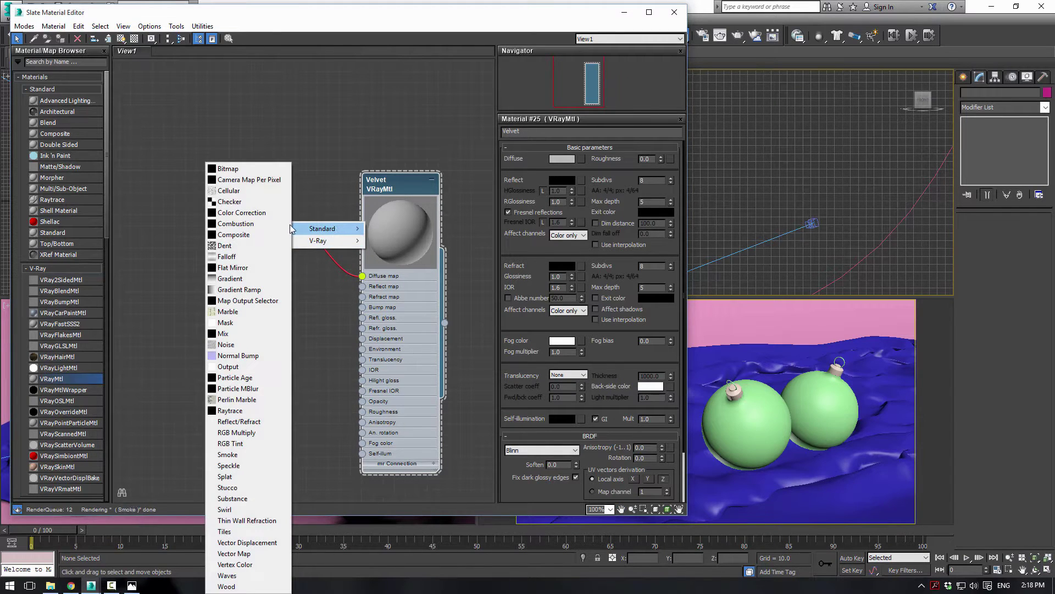
click(226, 256)
middle_drag(293, 191, 316, 206)
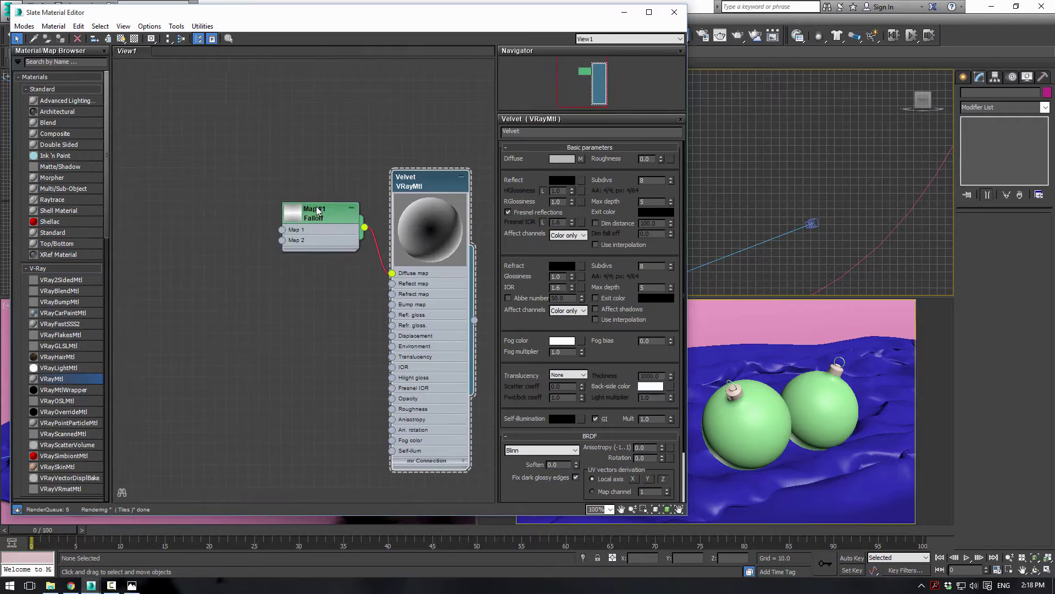
drag(316, 208, 283, 185)
drag(0, 114, 403, 104)
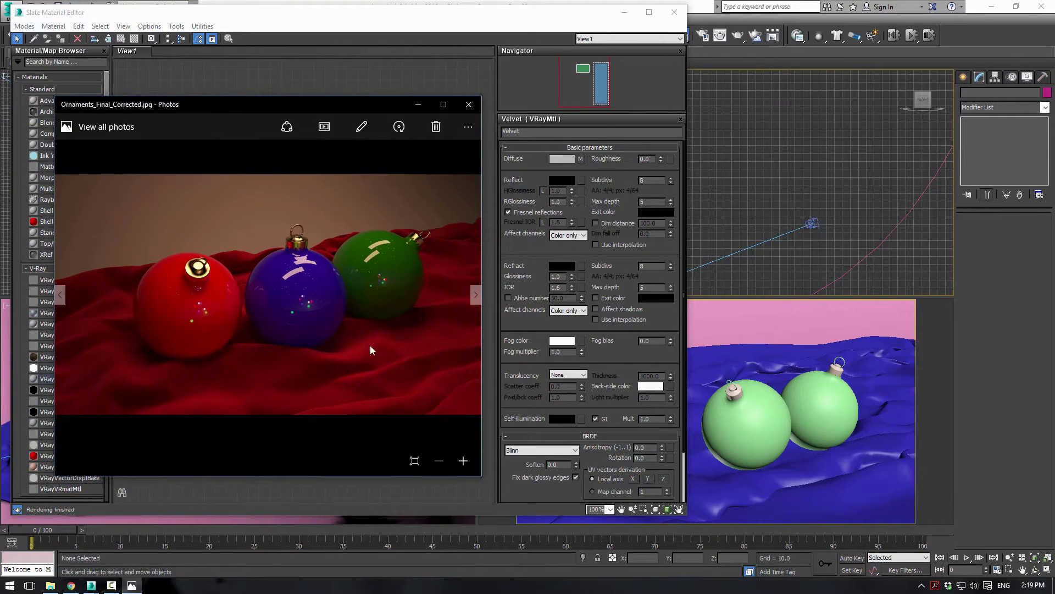
drag(272, 104, 0, 92)
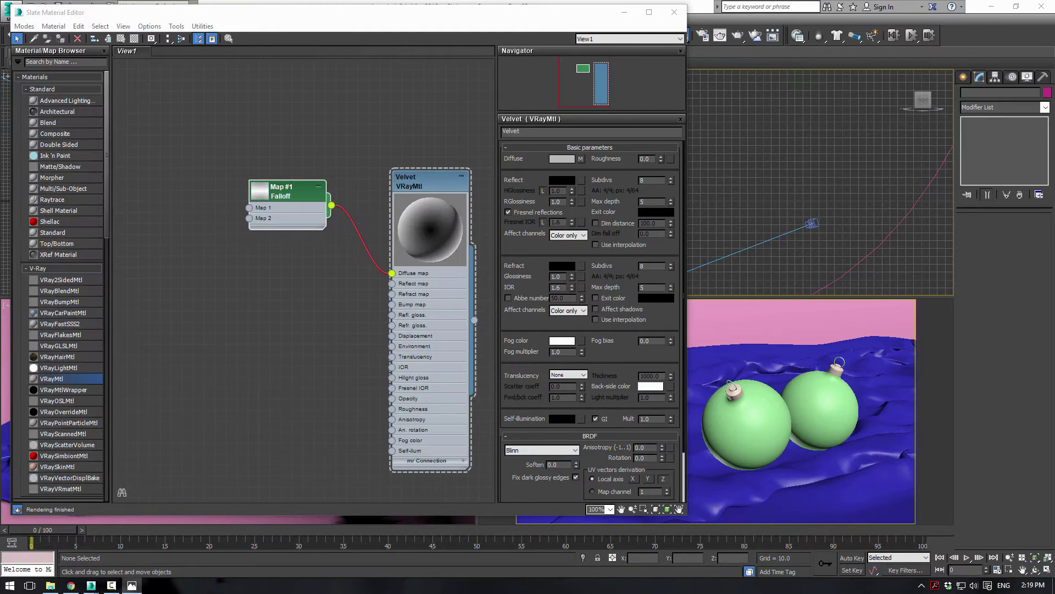
click(280, 187)
double_click(282, 191)
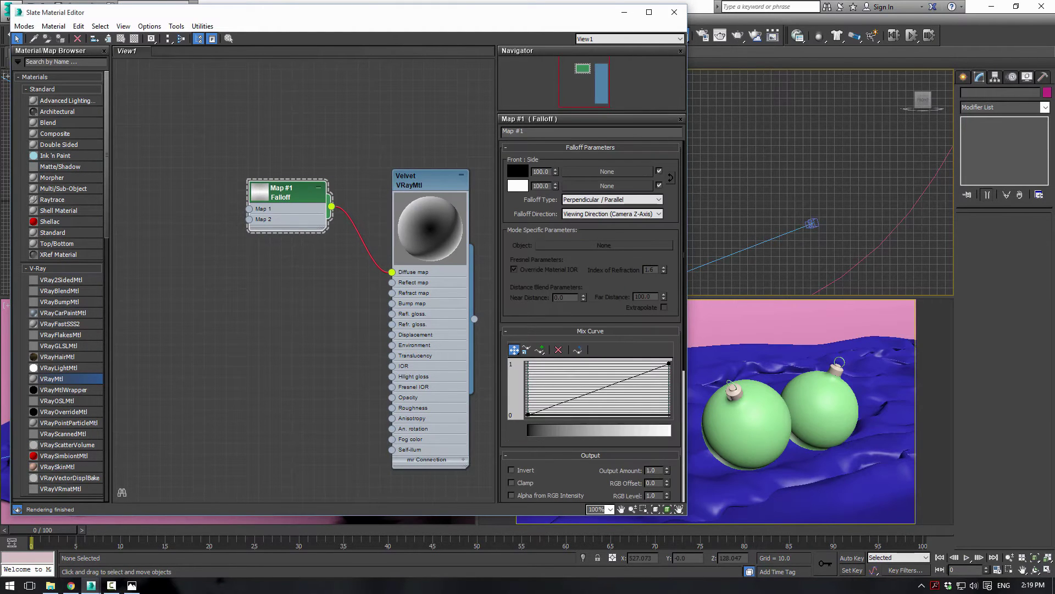
Step: Set the Falloff front colour to dark red and its side colour to bright red
click(517, 172)
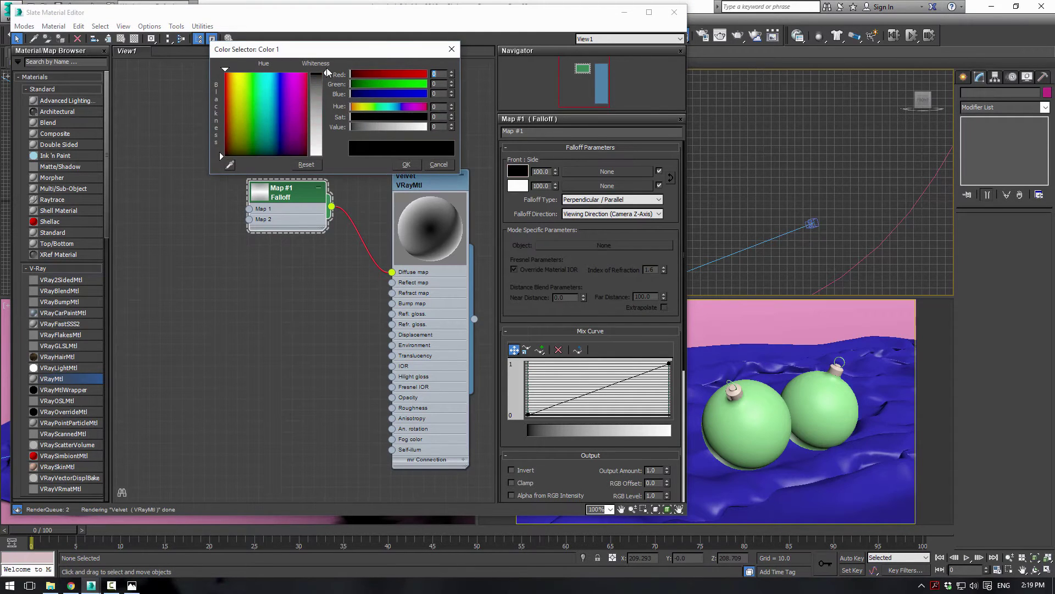
drag(352, 74, 370, 79)
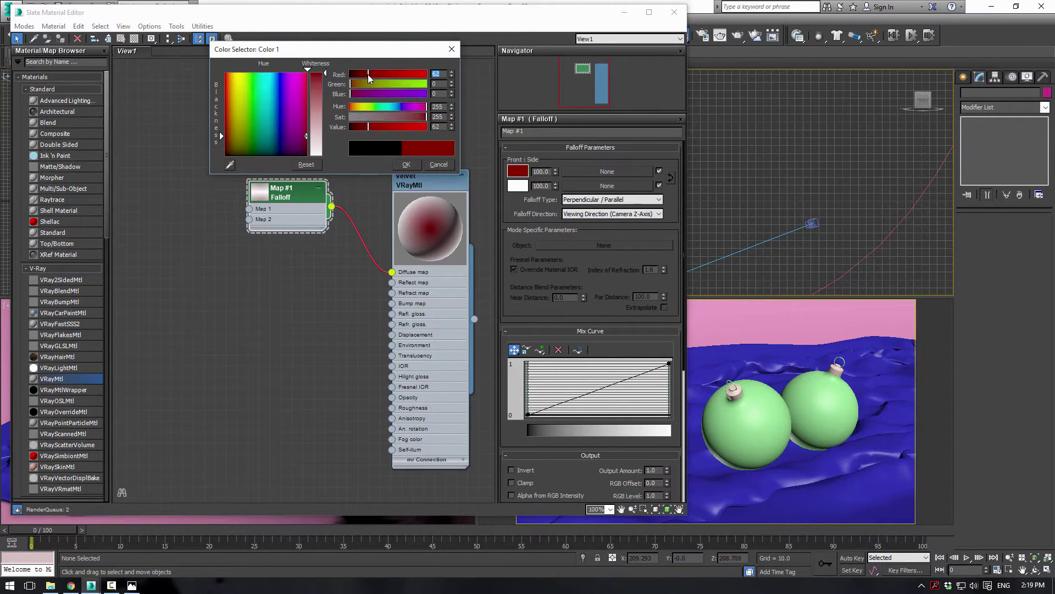
click(406, 164)
click(517, 186)
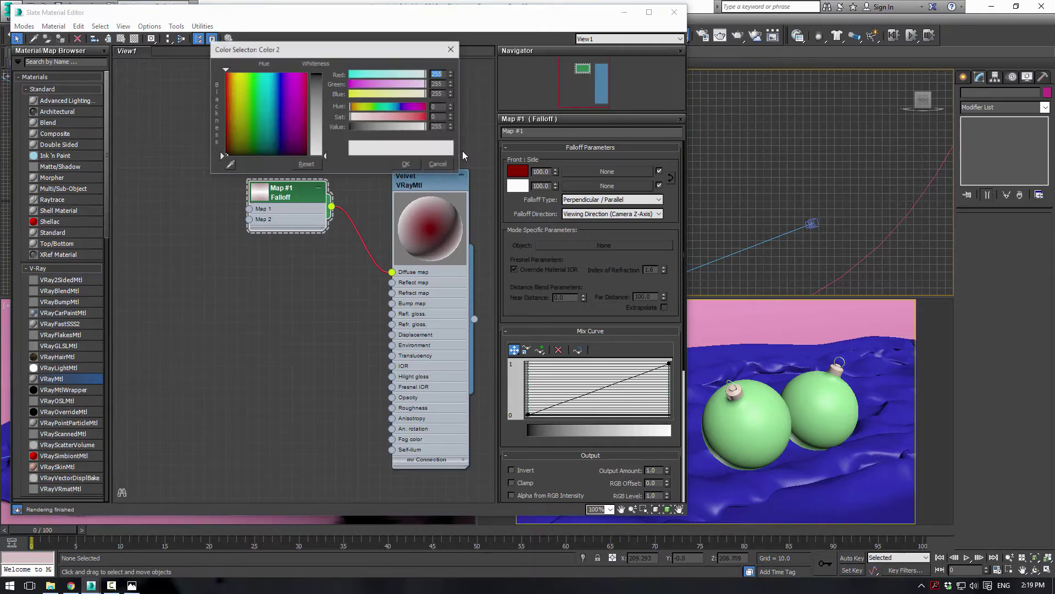
click(425, 117)
mouse_move(425, 127)
mouse_down()
mouse_move(407, 131)
mouse_move(431, 125)
mouse_move(411, 114)
mouse_move(422, 116)
mouse_up()
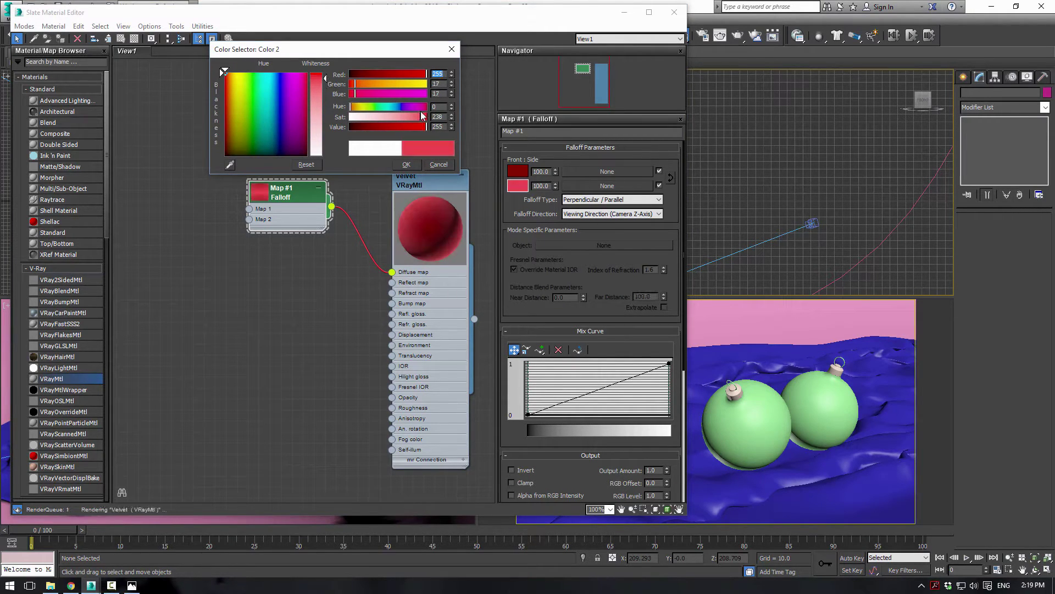
click(408, 164)
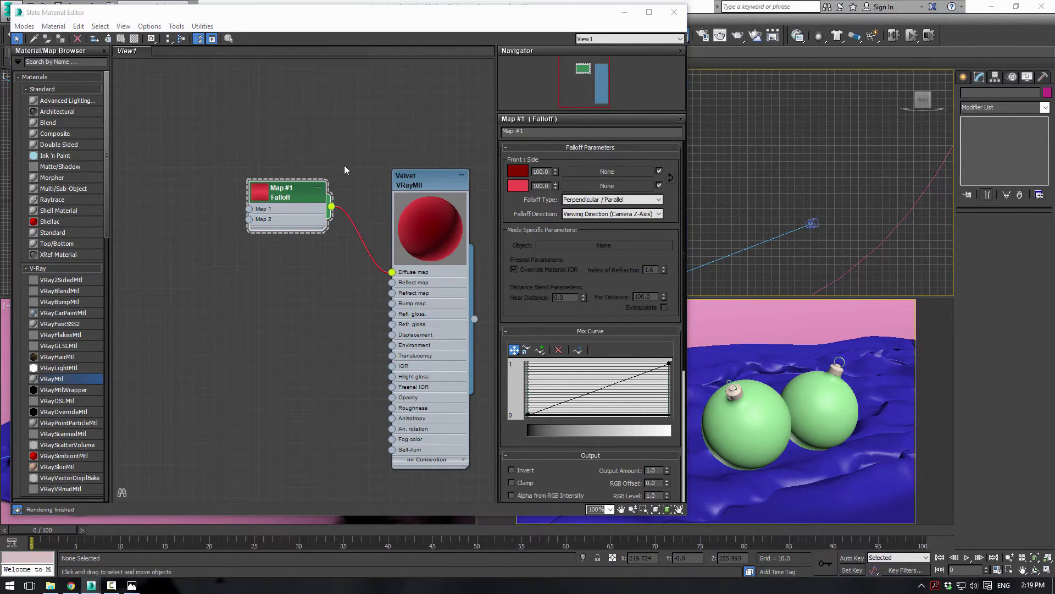
drag(288, 190, 302, 136)
click(430, 186)
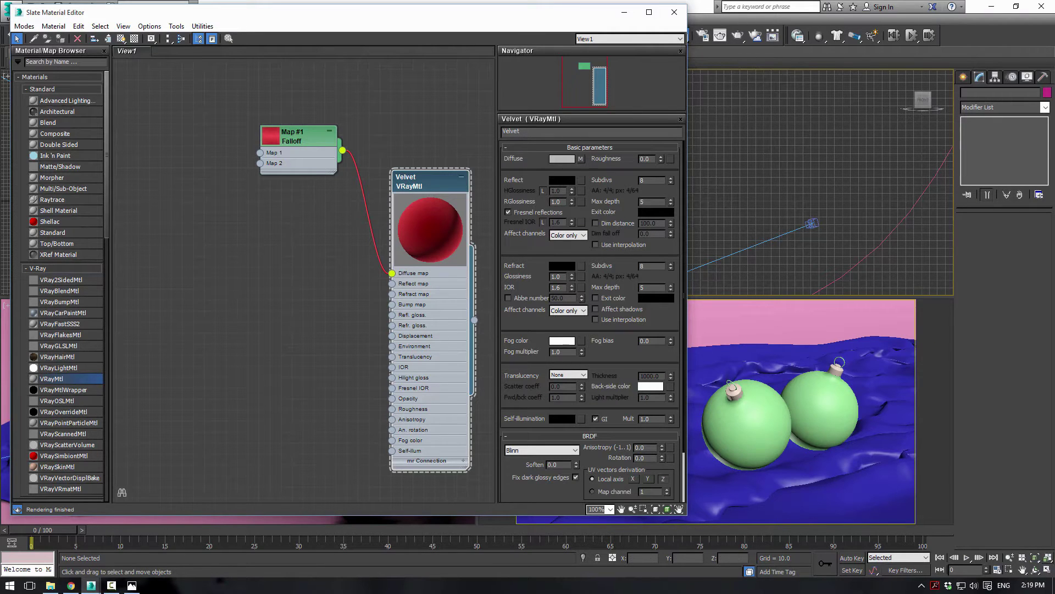
key(alt+Tab)
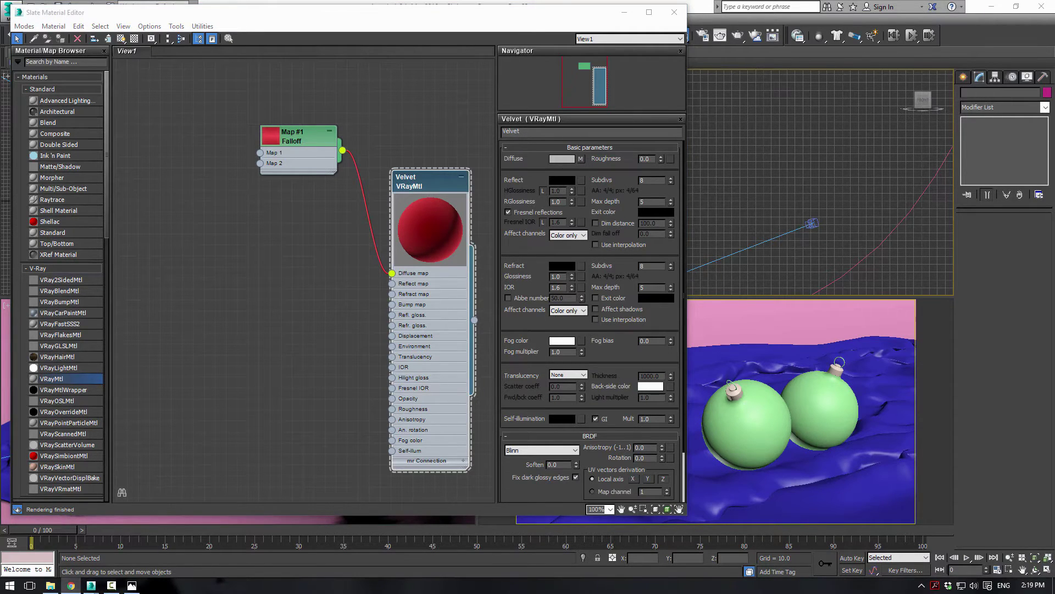
Step: Save the dark grey velvet texture from Chrome image results as a JPG
scroll(307, 266, down, 2)
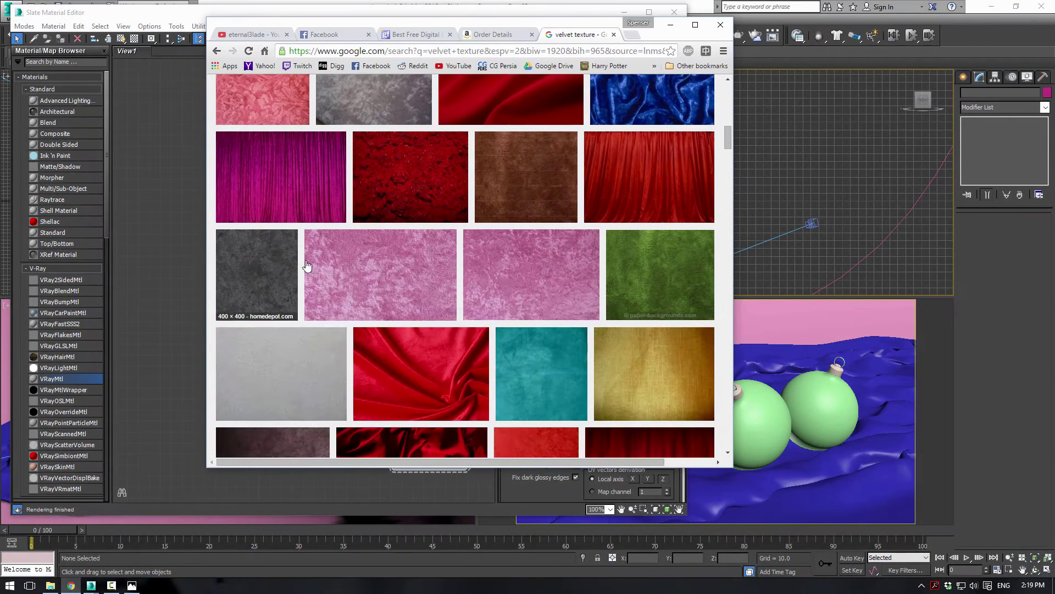
scroll(307, 266, up, 1)
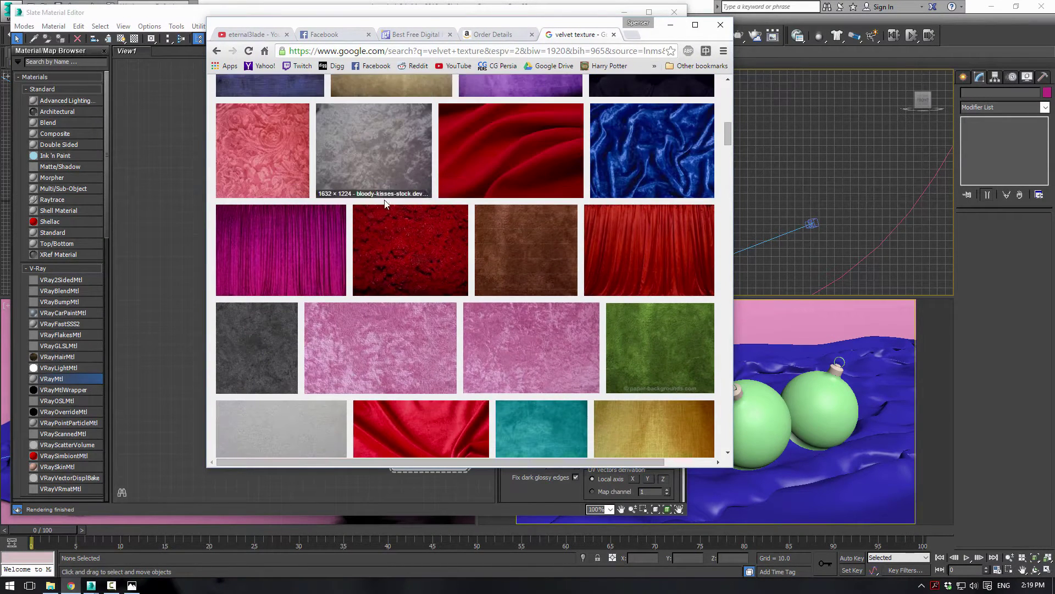
click(270, 352)
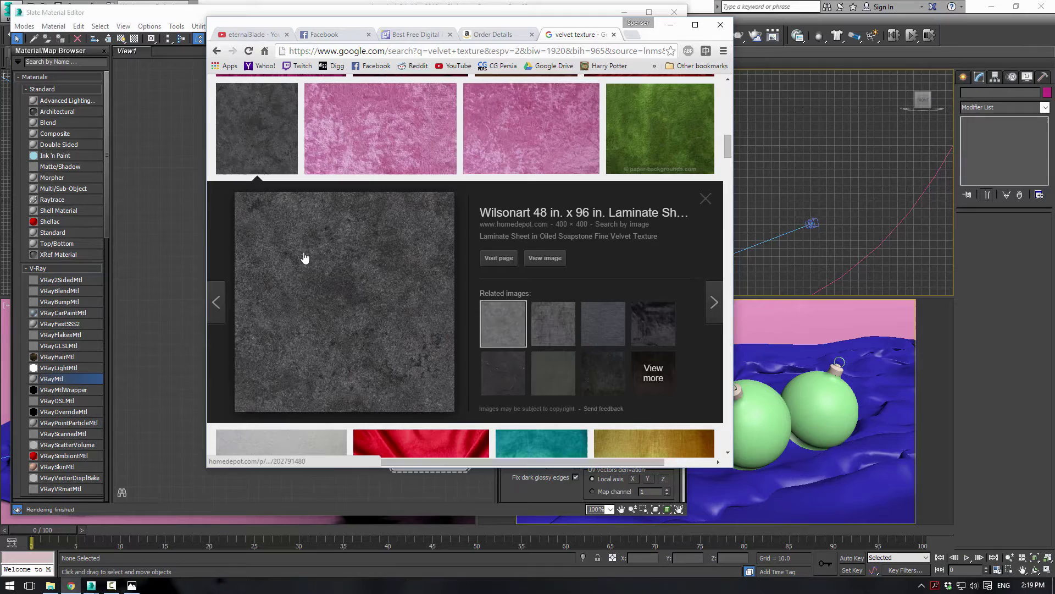
click(808, 60)
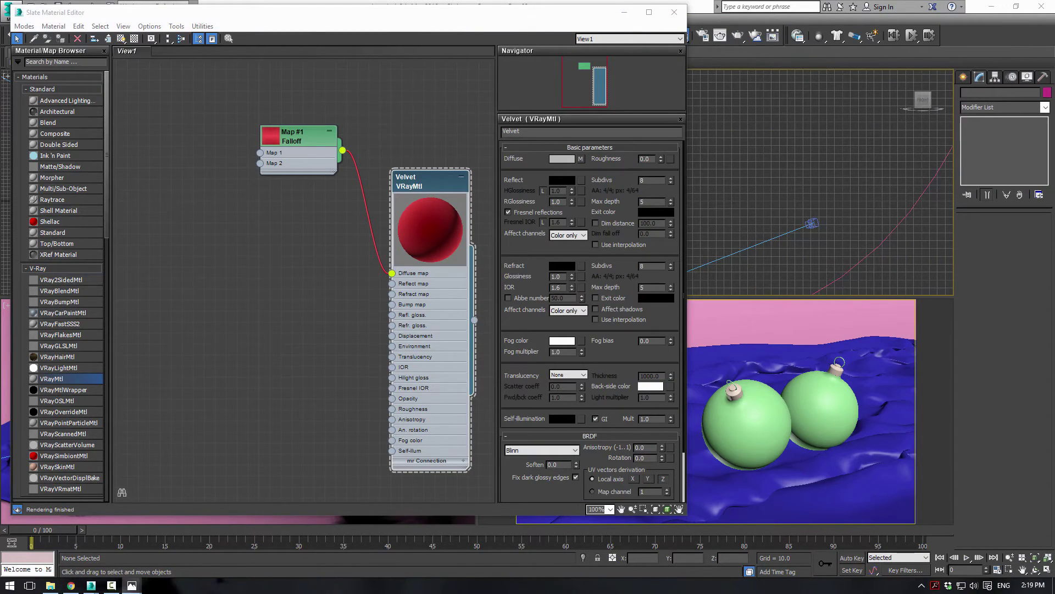
click(132, 585)
drag(192, 169, 522, 119)
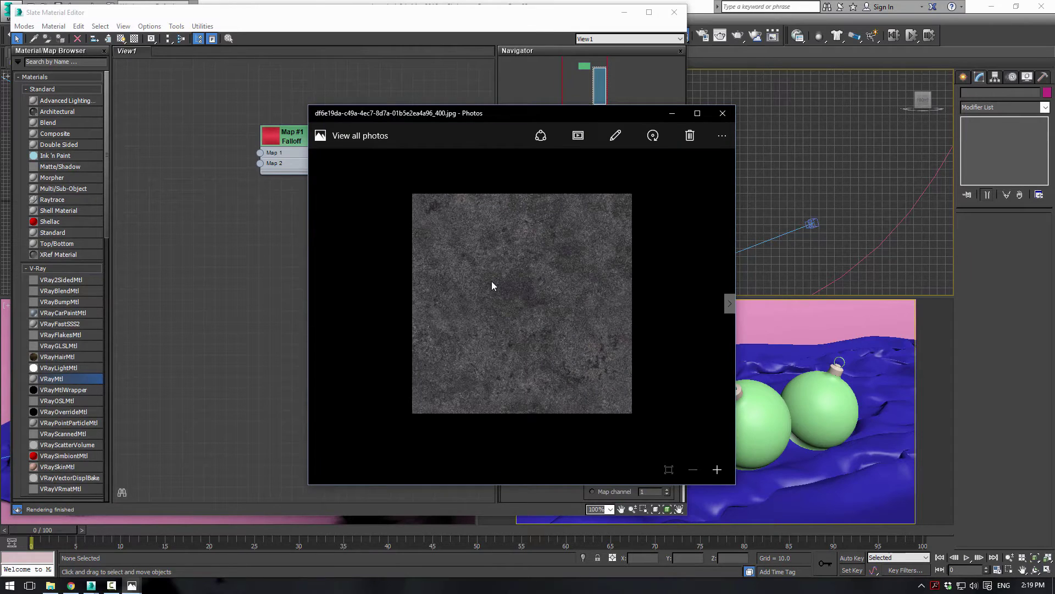
drag(535, 115, 0, 170)
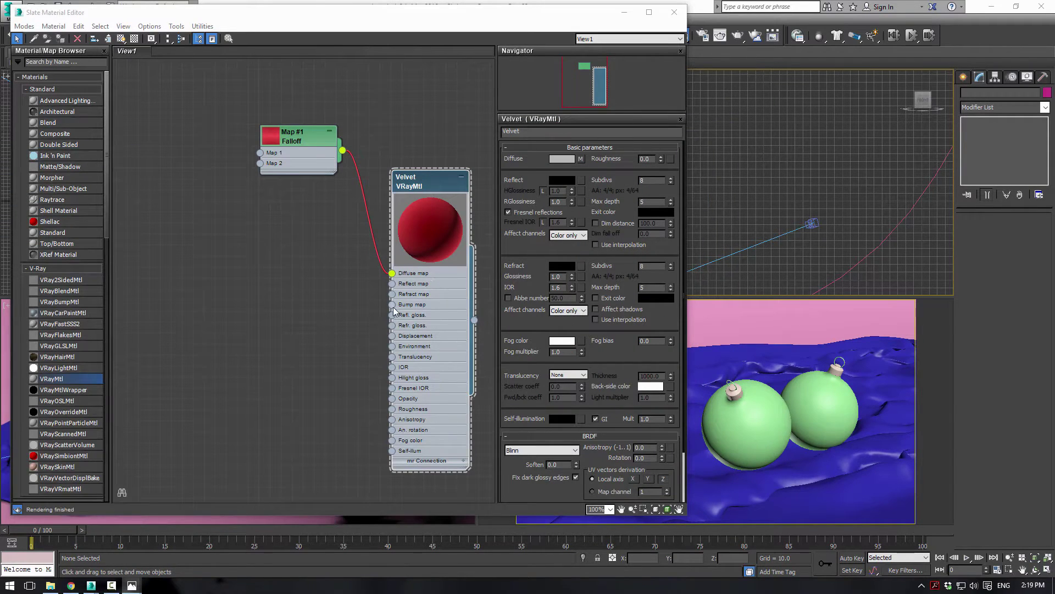
Step: Load the Desktop velvet JPG as a Bitmap feeding Velvet's Bump map
drag(392, 305, 331, 281)
mouse_move(361, 288)
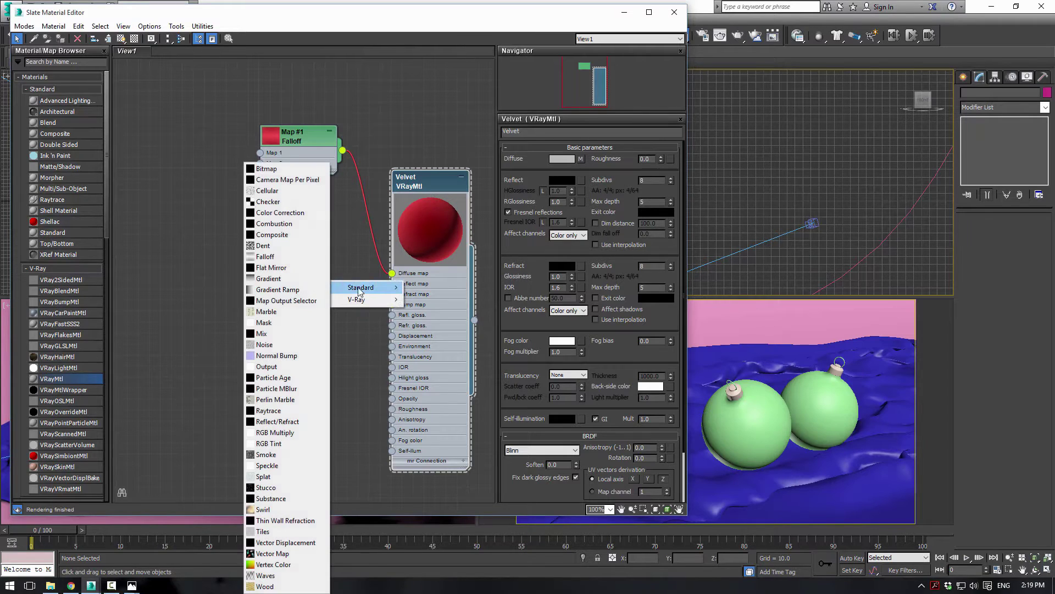
click(266, 169)
click(37, 110)
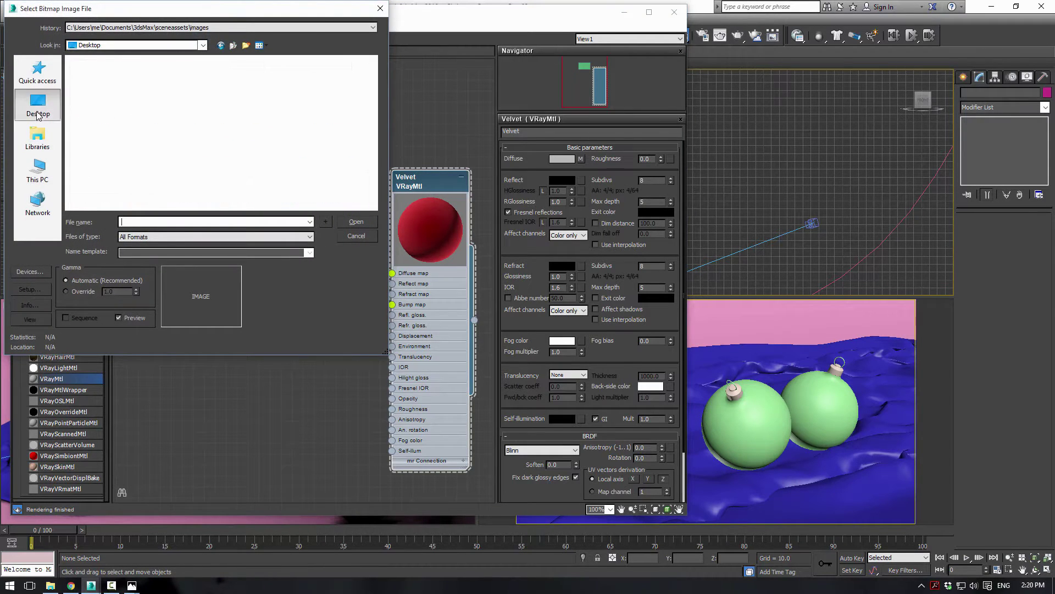
scroll(374, 100, down, 2)
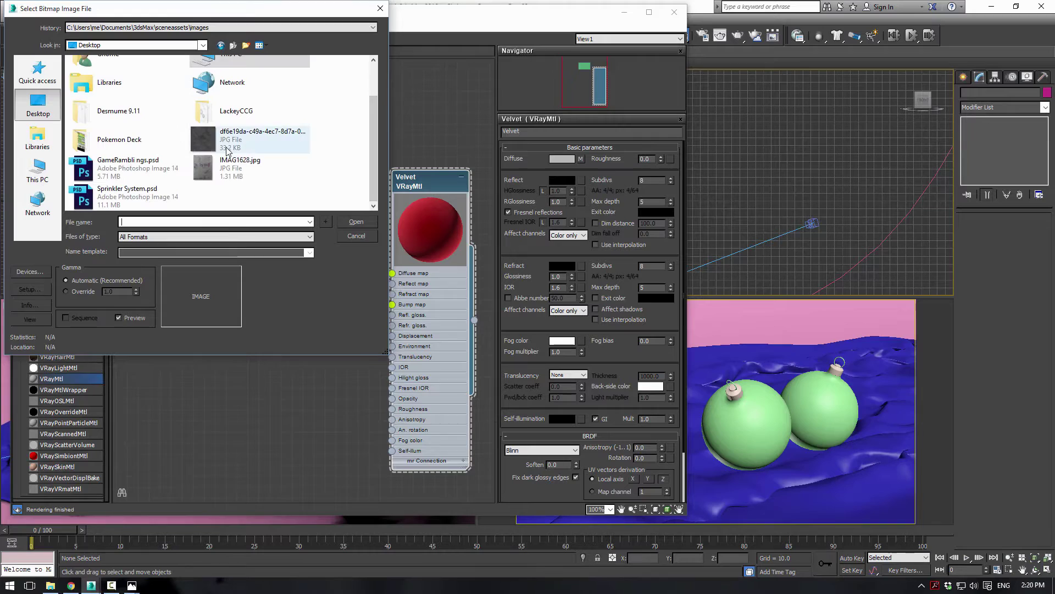
click(227, 151)
click(367, 222)
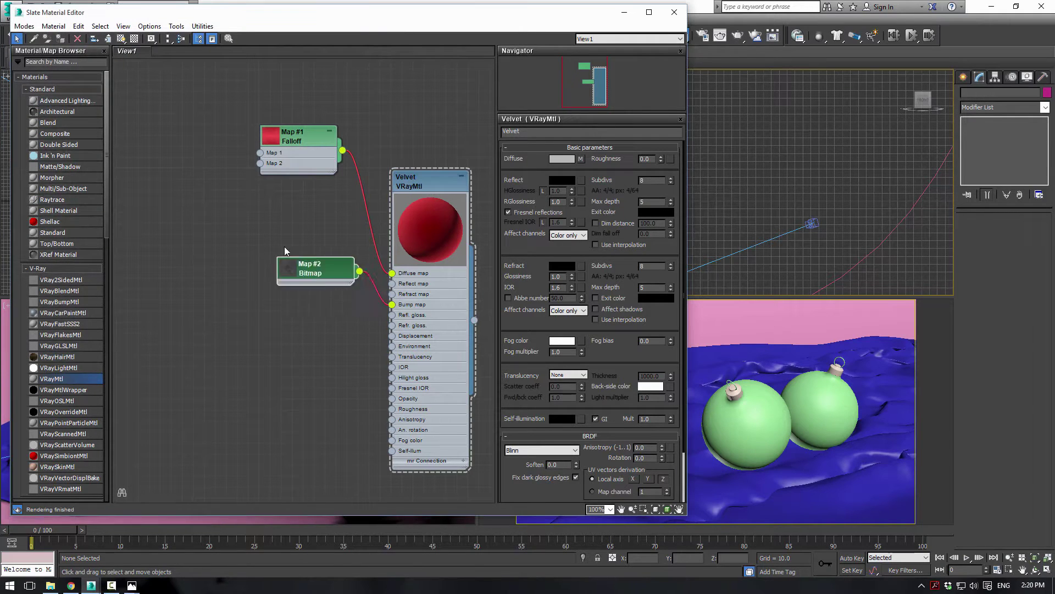
drag(292, 264, 250, 232)
Step: Set the bitmap's Tiling to 5.0 in both U and V
double_click(272, 237)
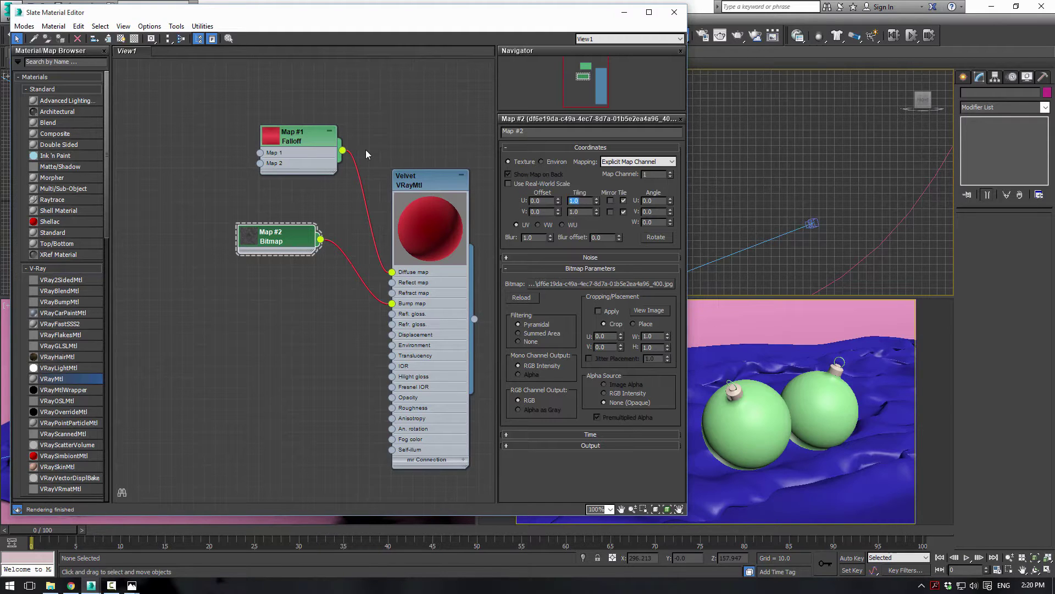
key(Tab)
text(5)
key(Return)
scroll(440, 222, up, 4)
scroll(427, 246, down, 2)
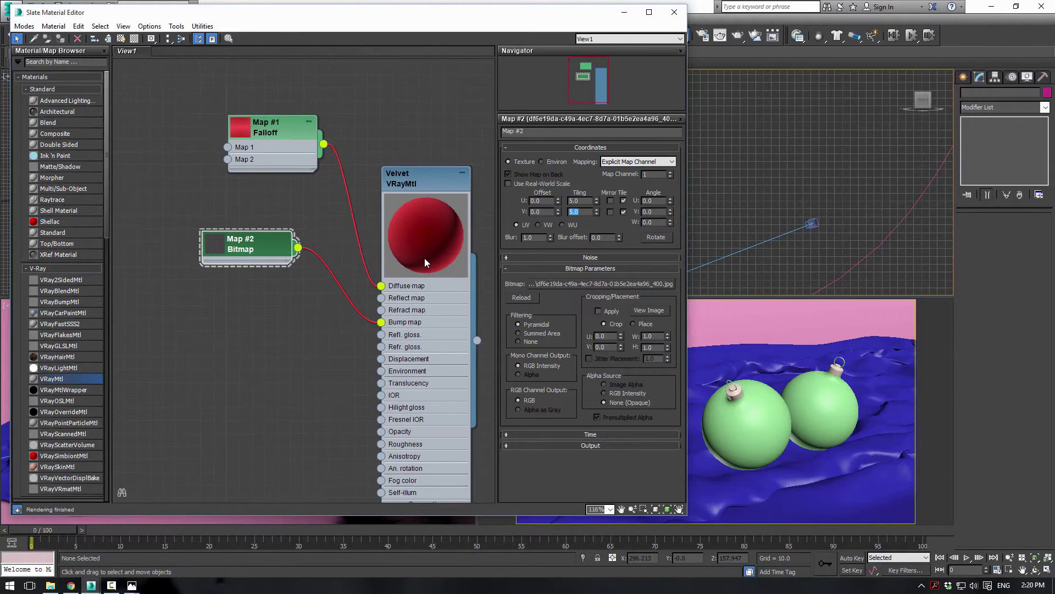
middle_drag(429, 139, 413, 117)
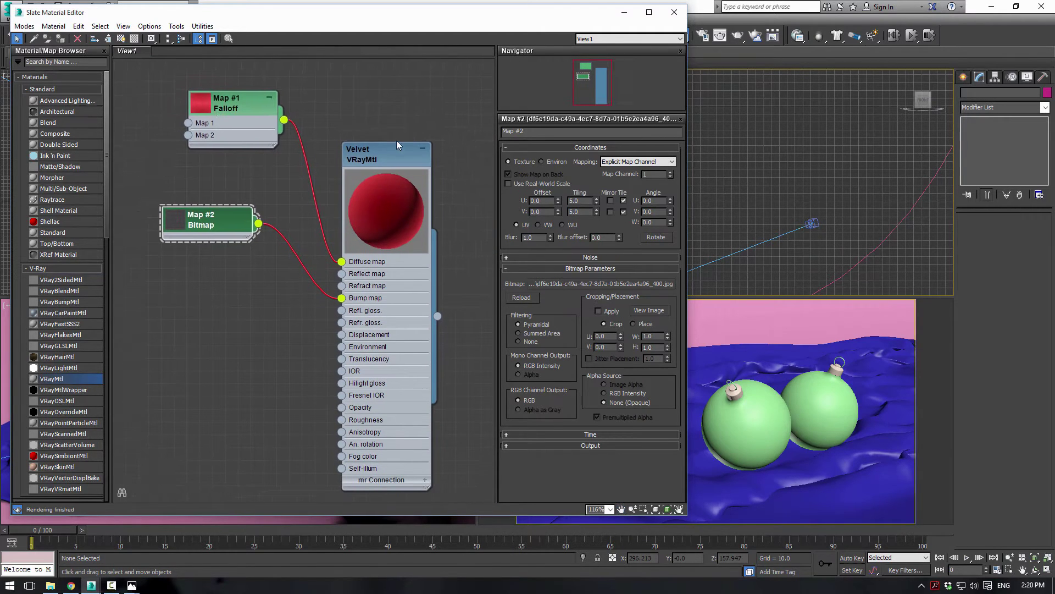
double_click(396, 144)
double_click(396, 147)
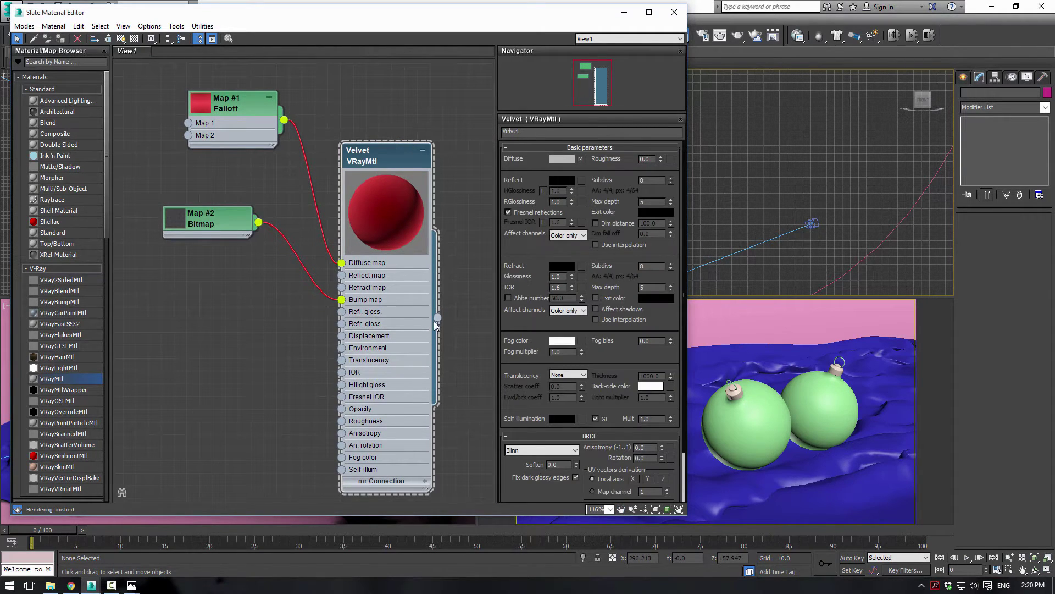
Step: Assign the Velvet material to the cloth and show a checkered preview background
drag(760, 487, 760, 486)
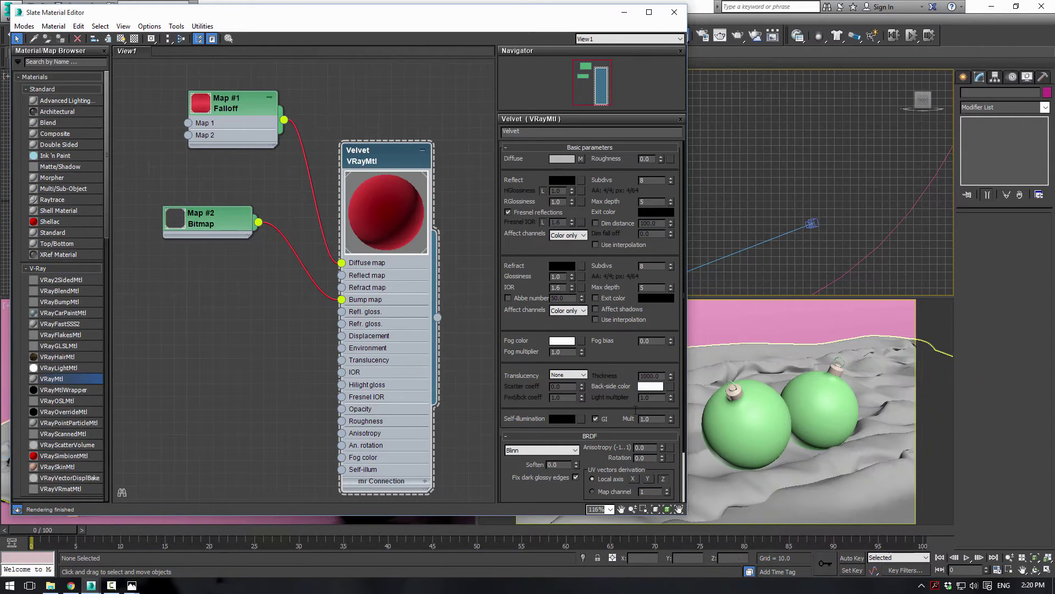
double_click(254, 117)
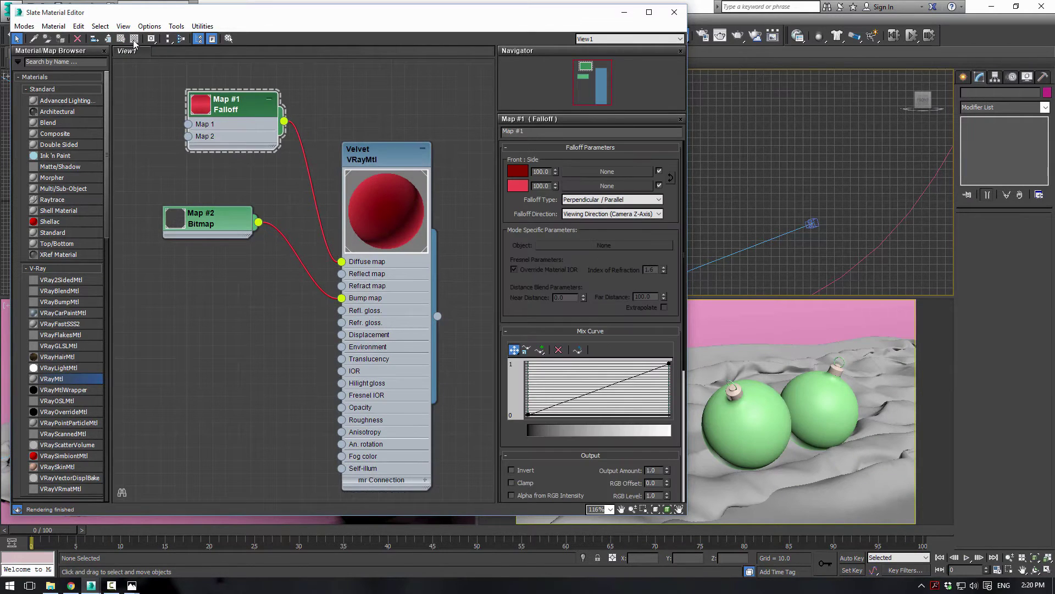
double_click(370, 159)
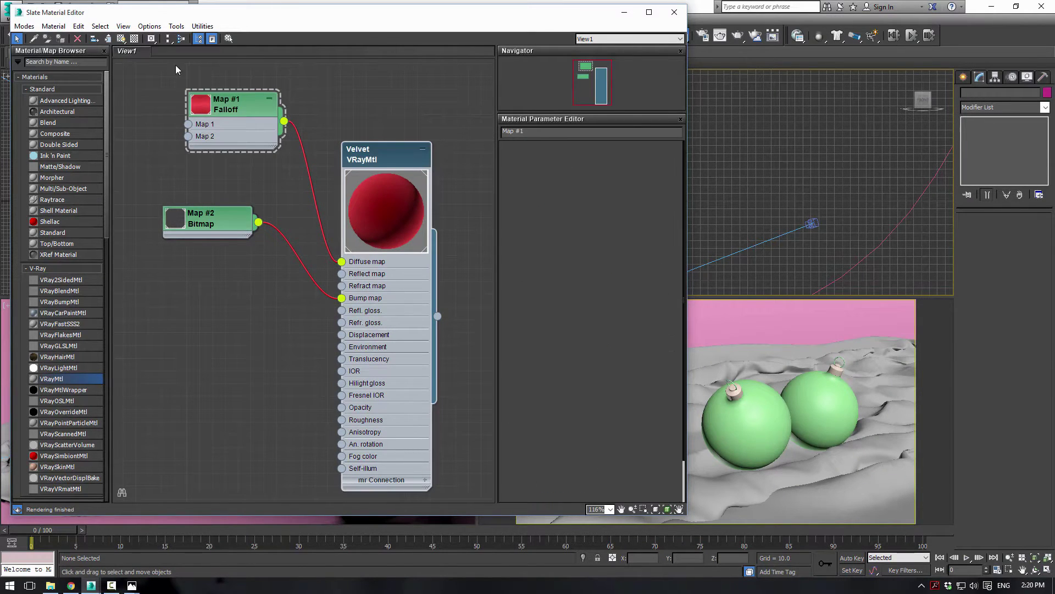
click(120, 39)
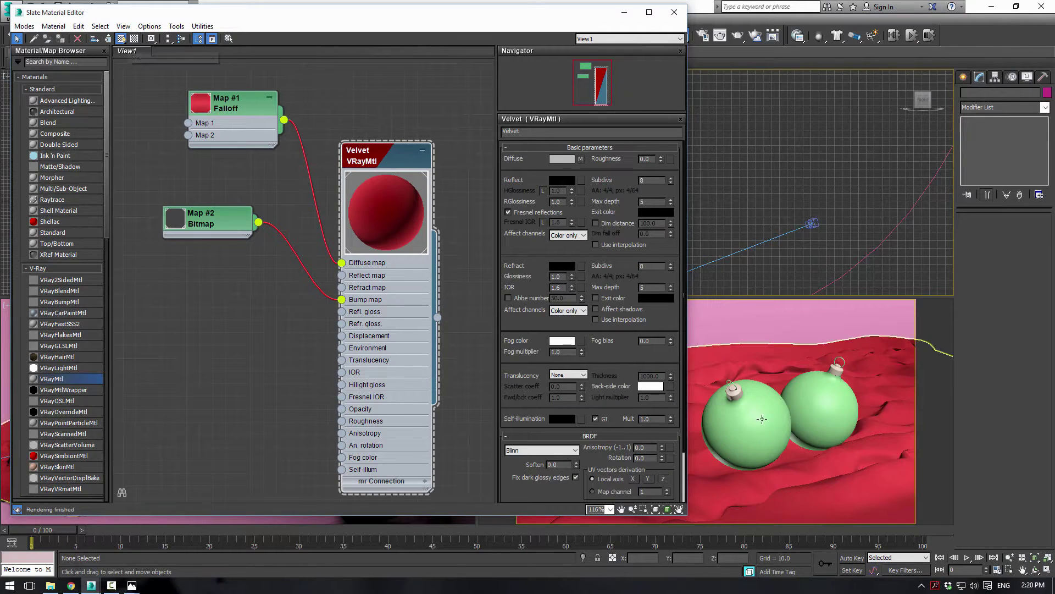
click(135, 39)
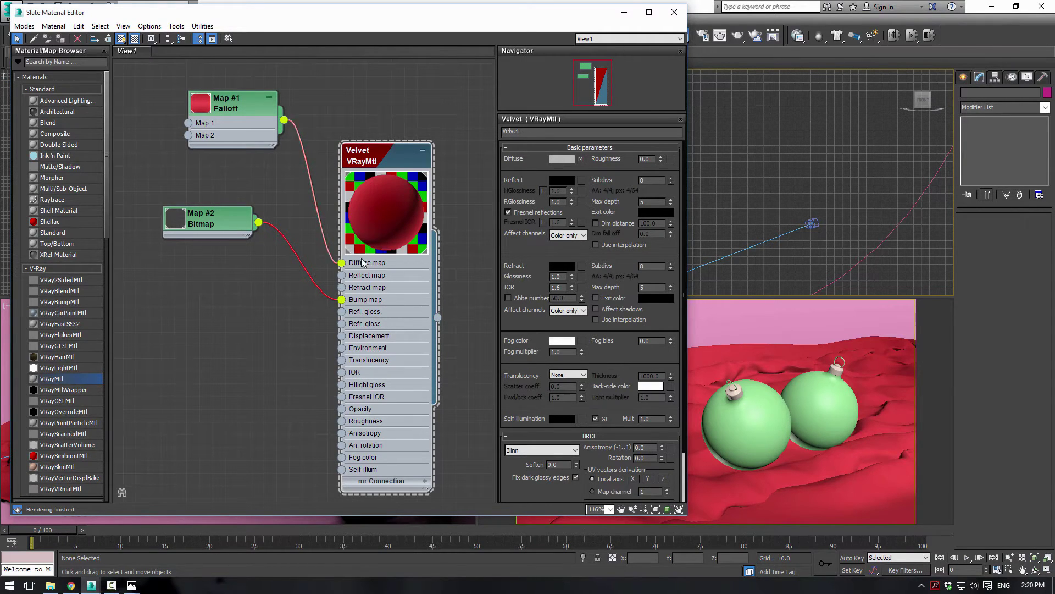
Step: Rearrange the Falloff and Bitmap nodes and bring a VRayBlendMtl into the node view
scroll(334, 135, down, 3)
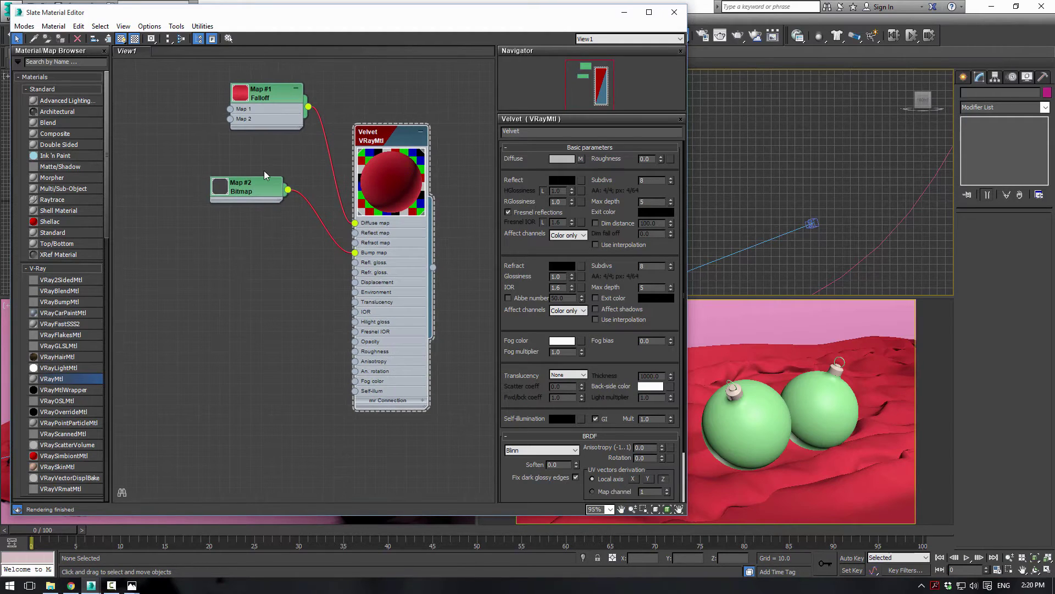
drag(263, 187, 294, 252)
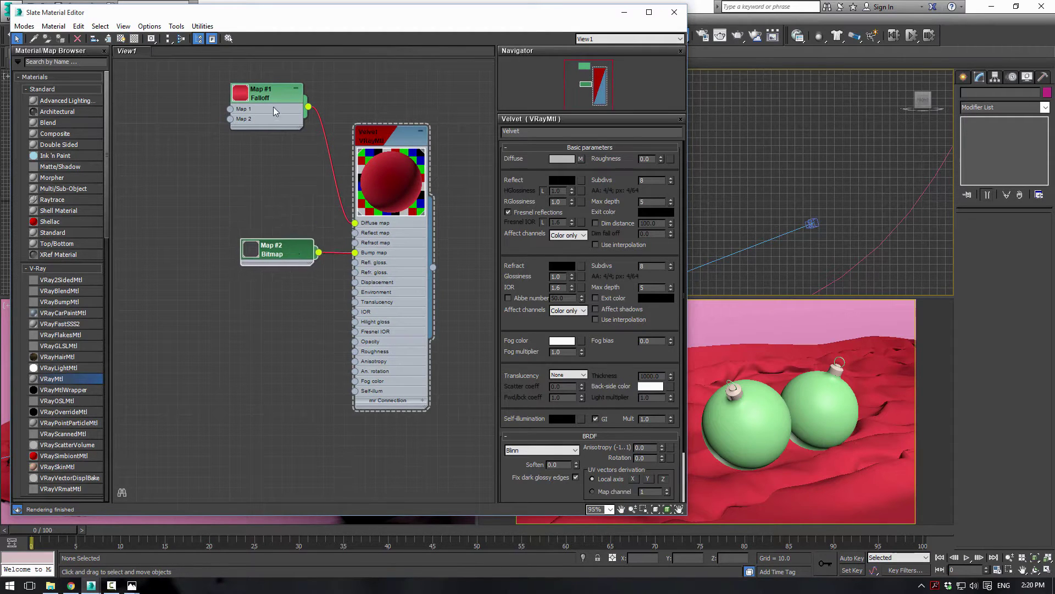
drag(272, 107, 292, 184)
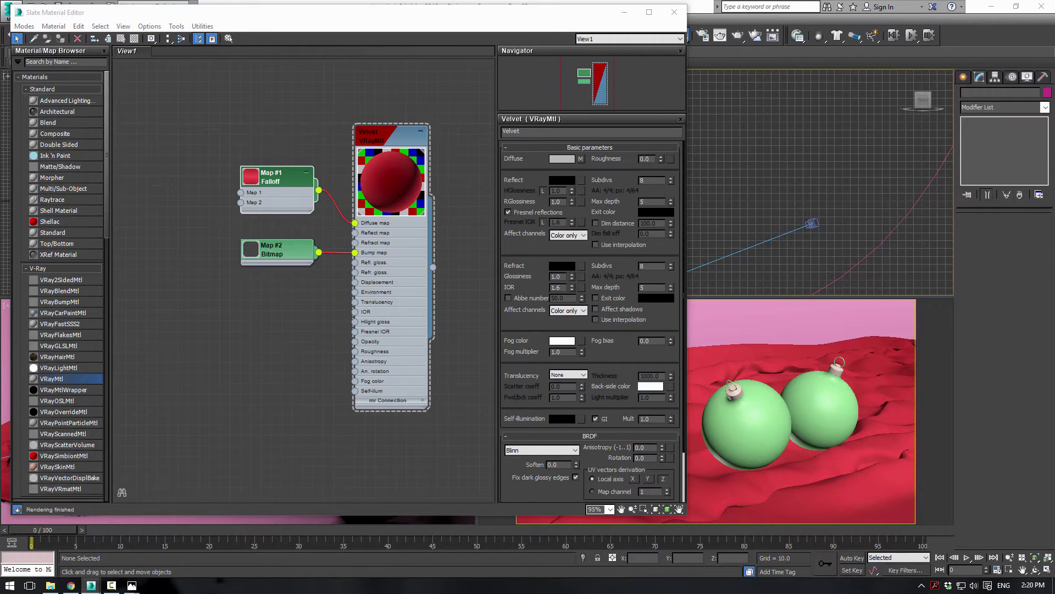
scroll(230, 326, down, 5)
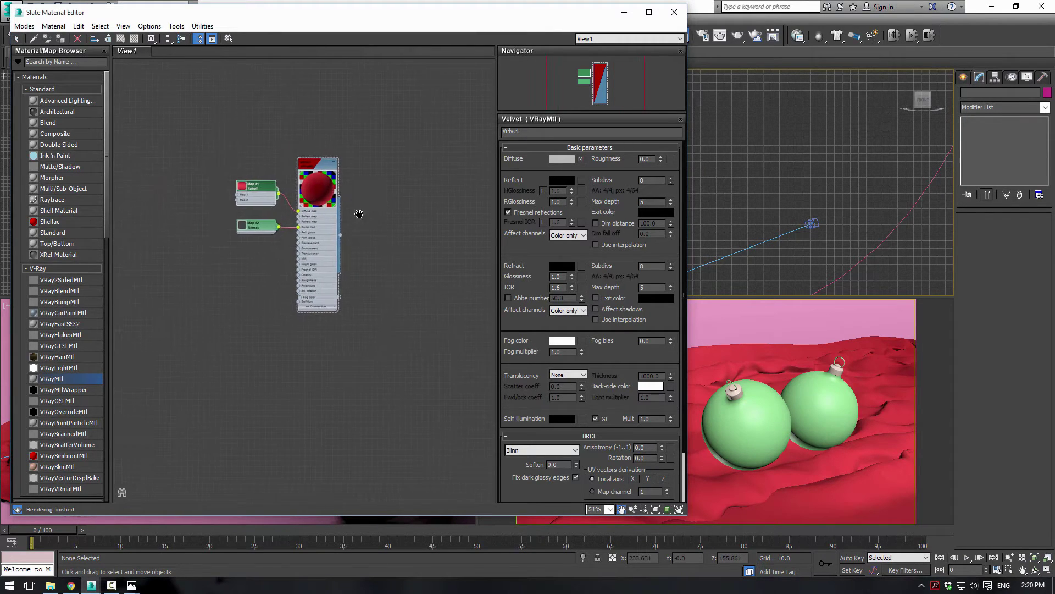
middle_drag(358, 212, 193, 233)
drag(53, 290, 179, 250)
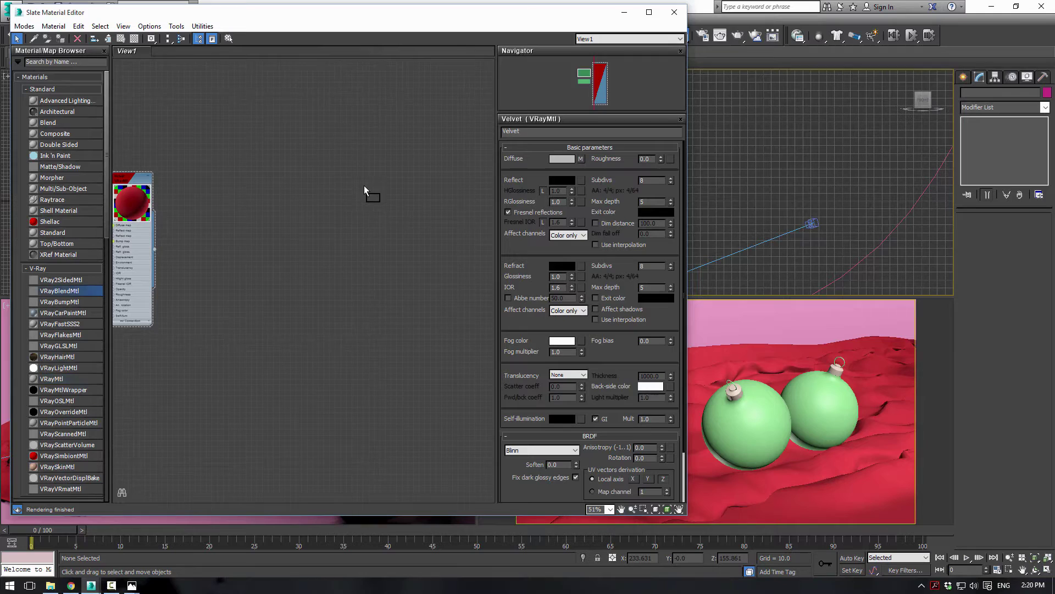
Step: Place the VRayBlendMtl node, Material #26, in empty space in the node view
drag(364, 186, 342, 173)
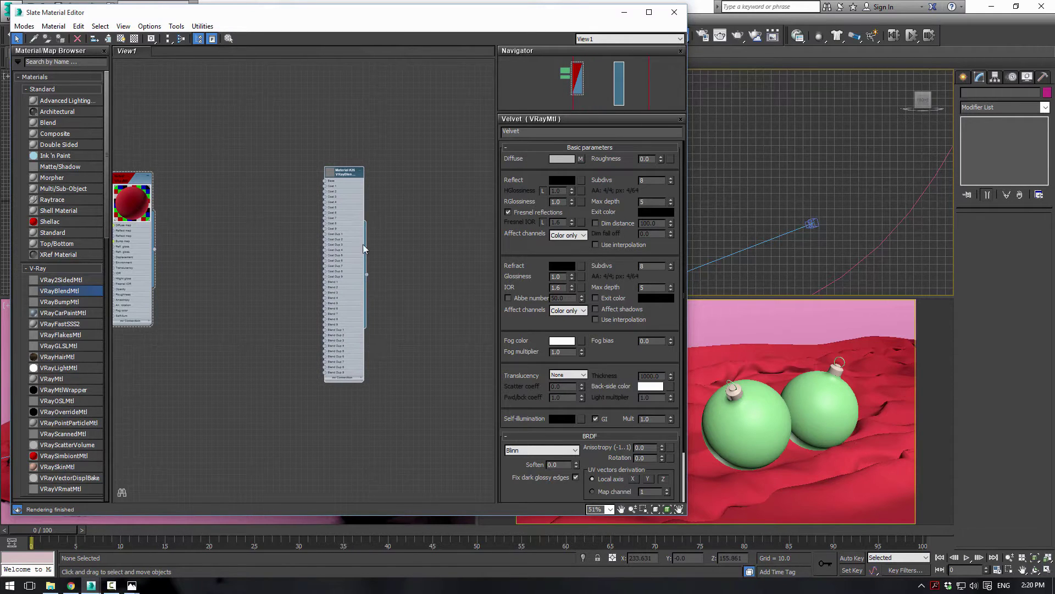
middle_drag(308, 182, 347, 220)
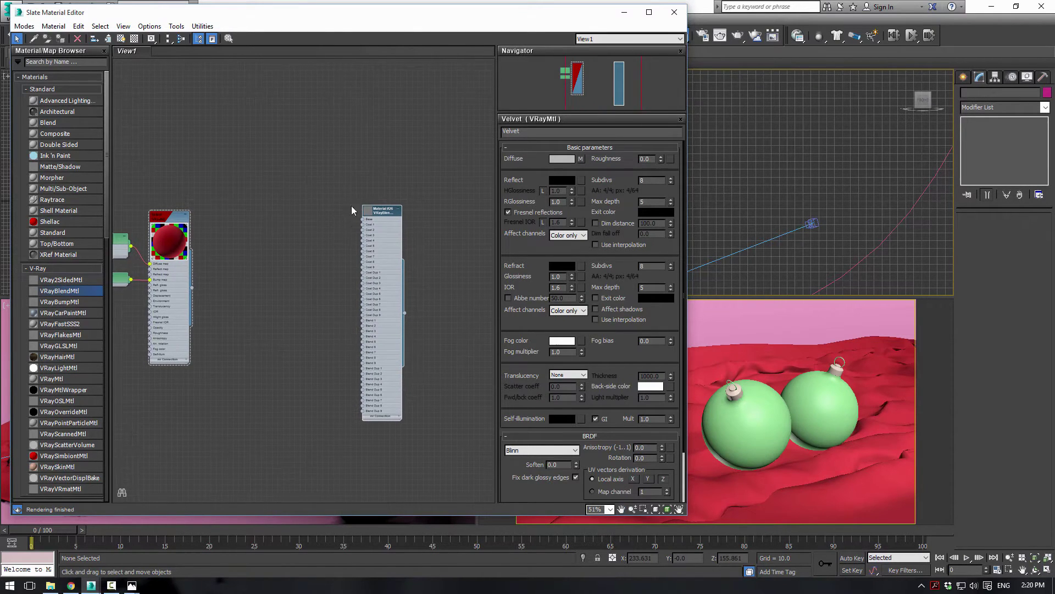
scroll(311, 215, up, 2)
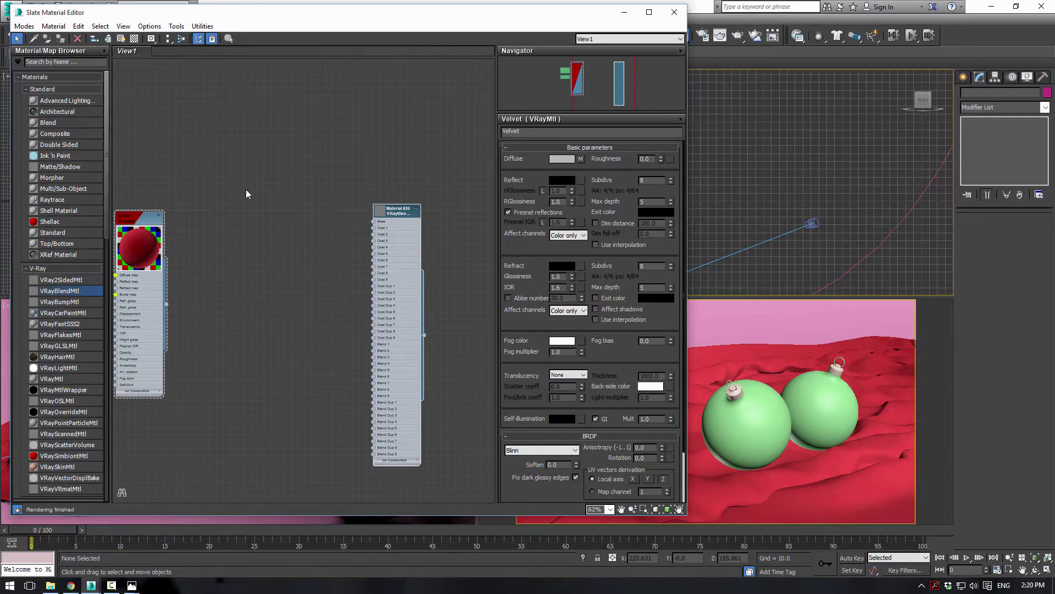
middle_drag(245, 190, 355, 191)
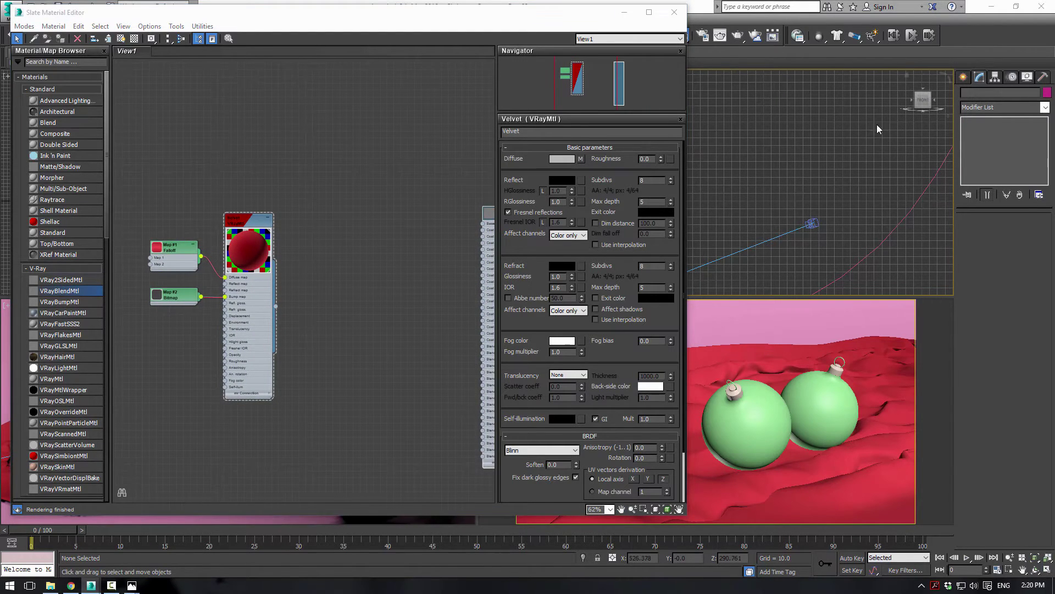
middle_drag(398, 163, 245, 165)
scroll(245, 165, up, 1)
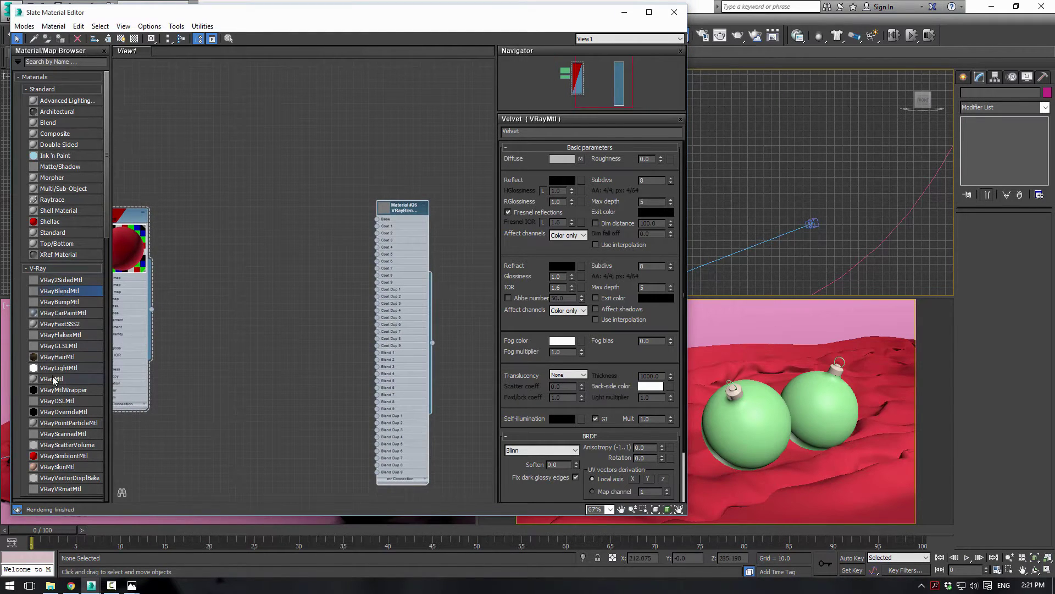
Step: Add a new VRayMtl node named 'Ornament Base'
drag(52, 378, 305, 161)
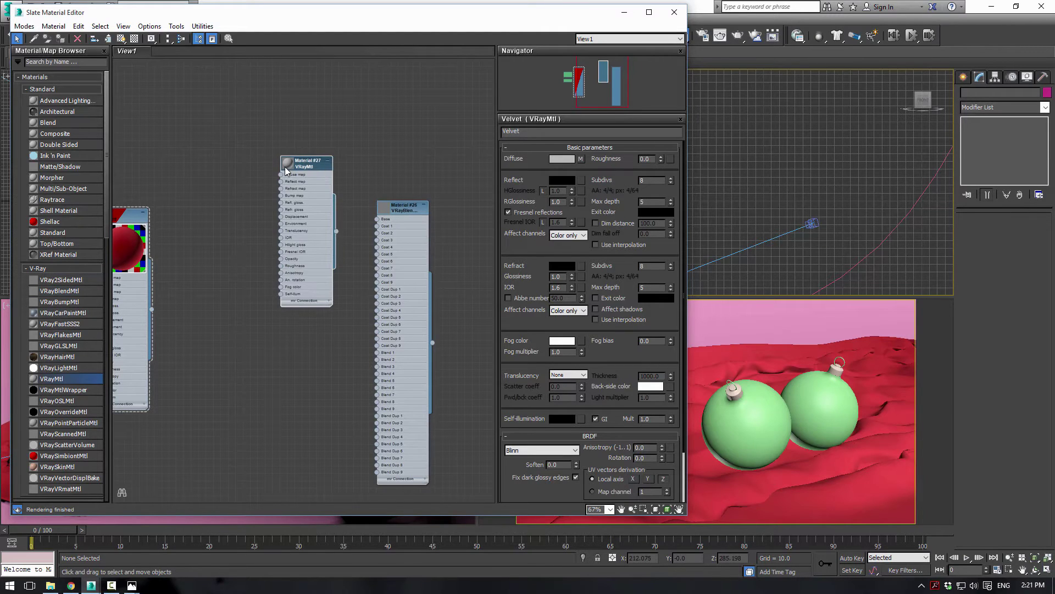
double_click(286, 164)
double_click(308, 164)
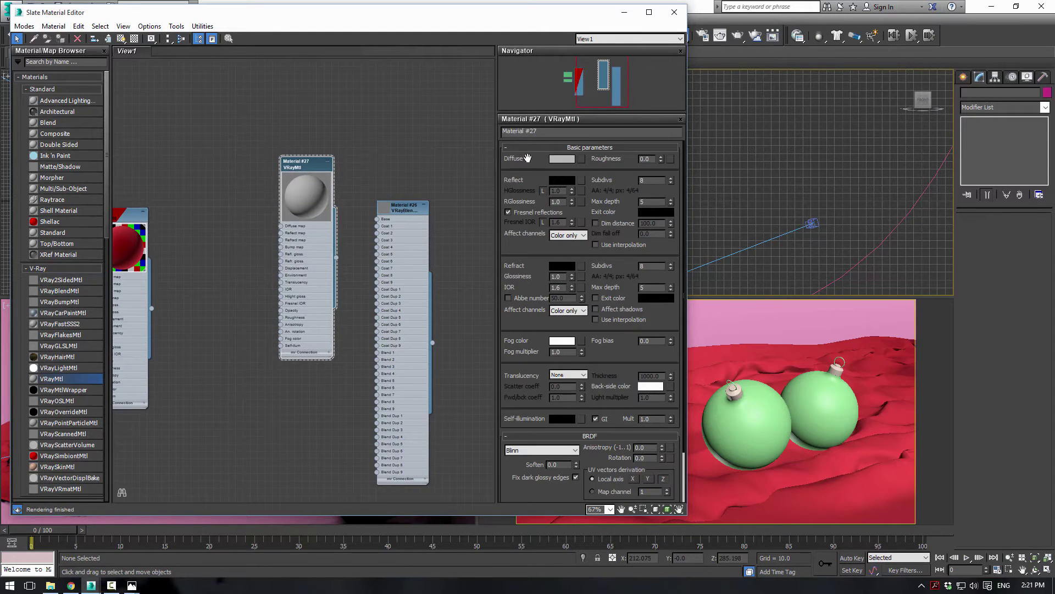
click(557, 132)
text(Ornament Base)
key(Return)
Step: Give Ornament Base a deep blue diffuse, light grey 188 reflection, and checkered preview background
click(562, 159)
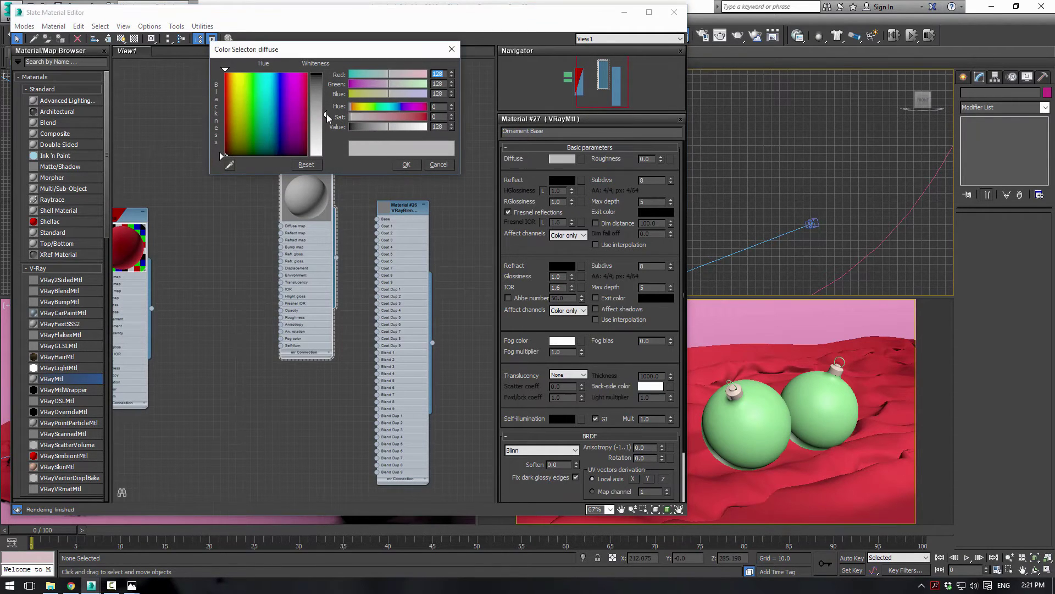
mouse_move(393, 111)
mouse_down()
mouse_move(426, 116)
mouse_move(398, 130)
mouse_up()
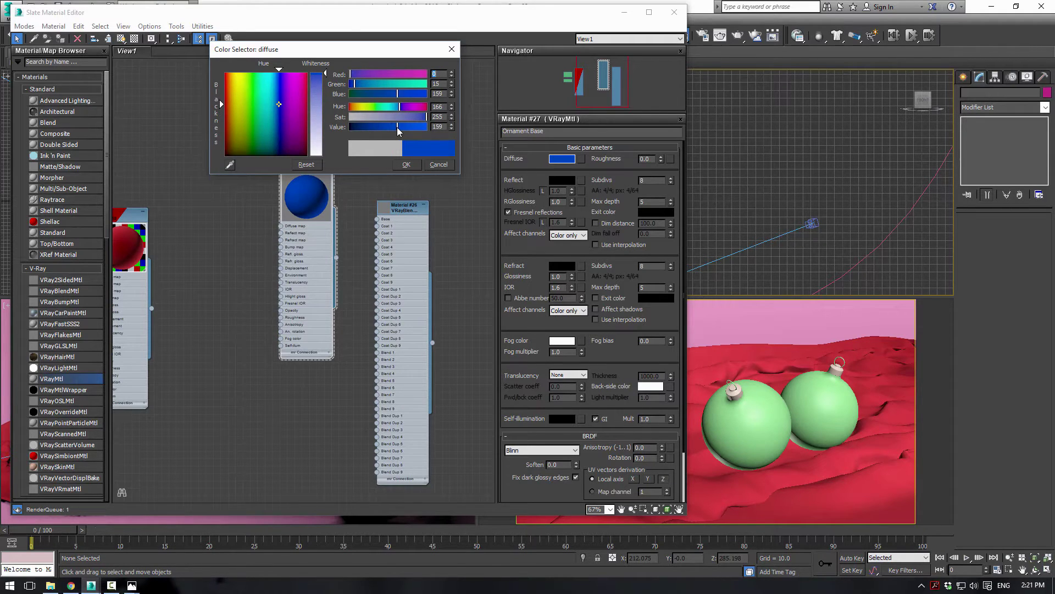
click(406, 165)
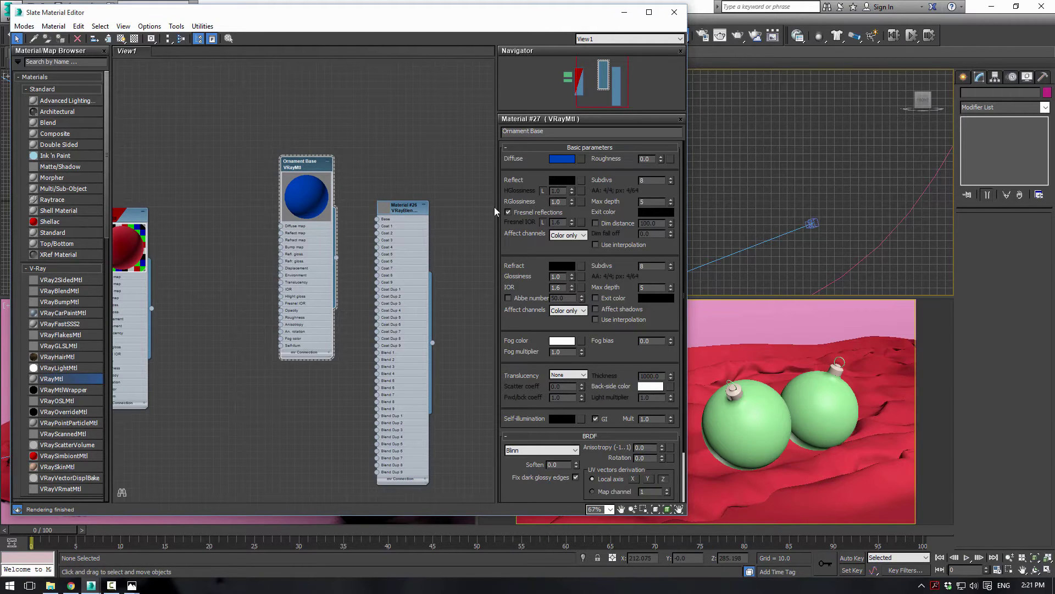
click(556, 180)
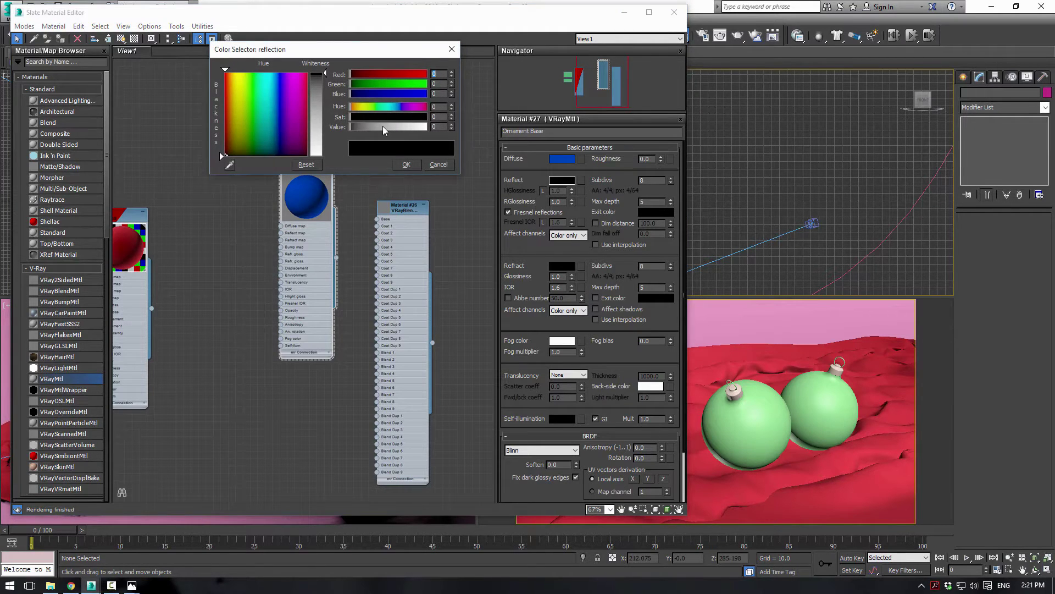
drag(382, 126, 407, 129)
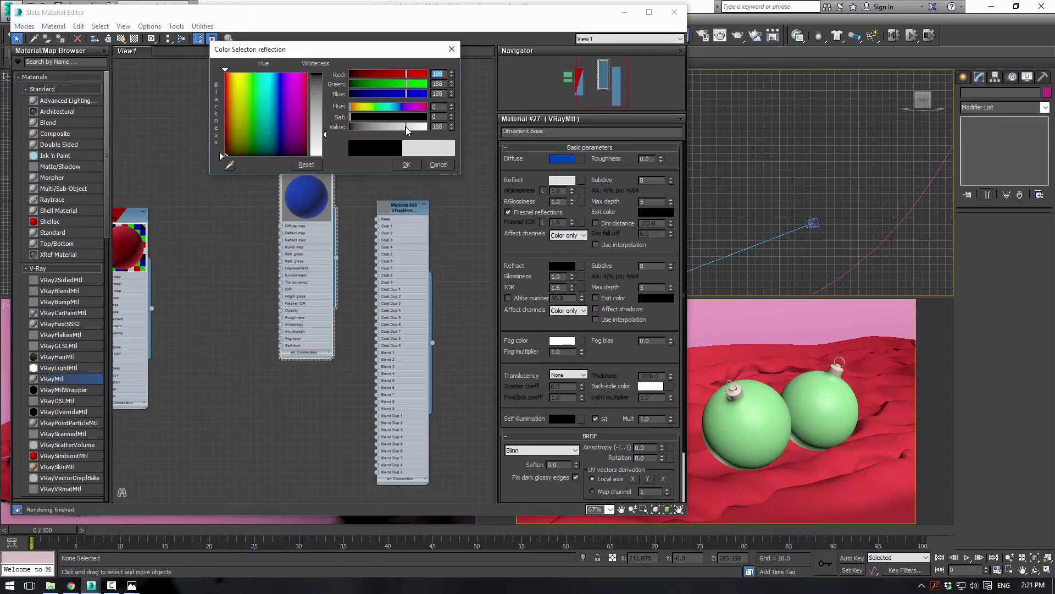
click(407, 164)
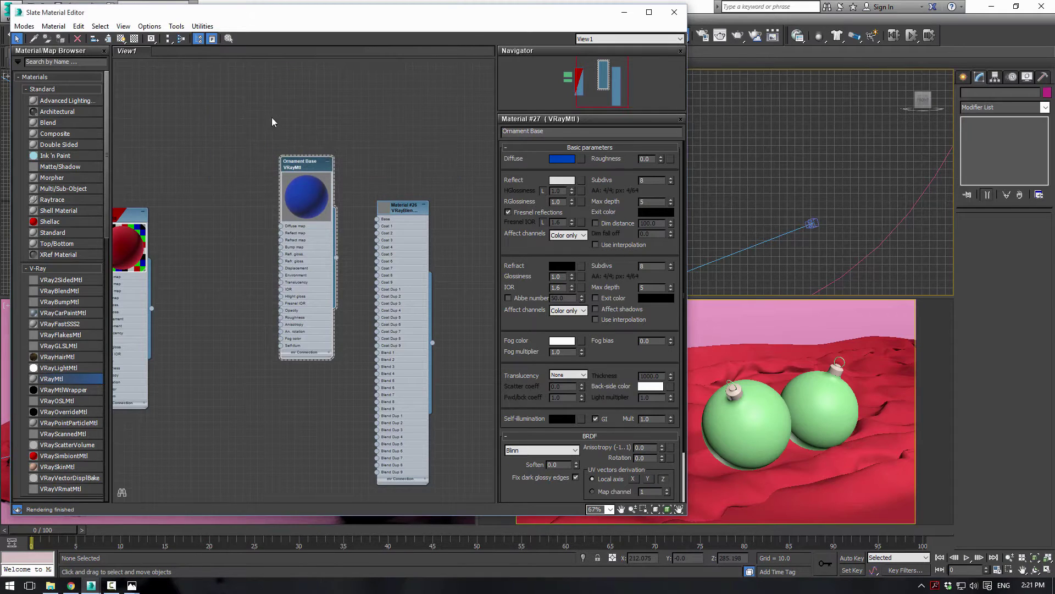
click(136, 38)
Step: Check the finished ornament reference photo in Windows Photos, then return to 3ds Max
scroll(315, 205, up, 5)
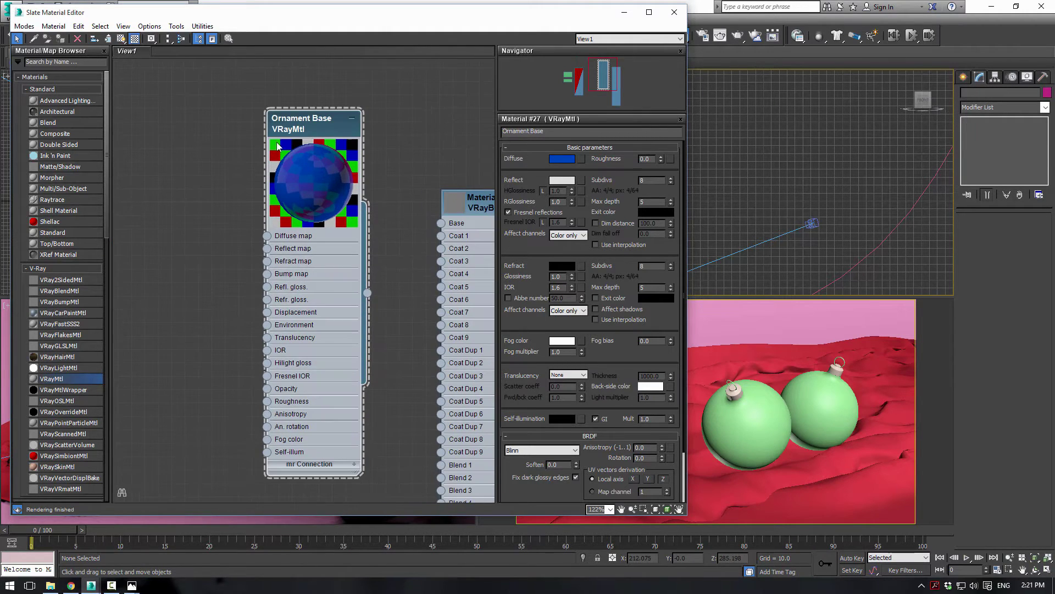
scroll(364, 229, down, 3)
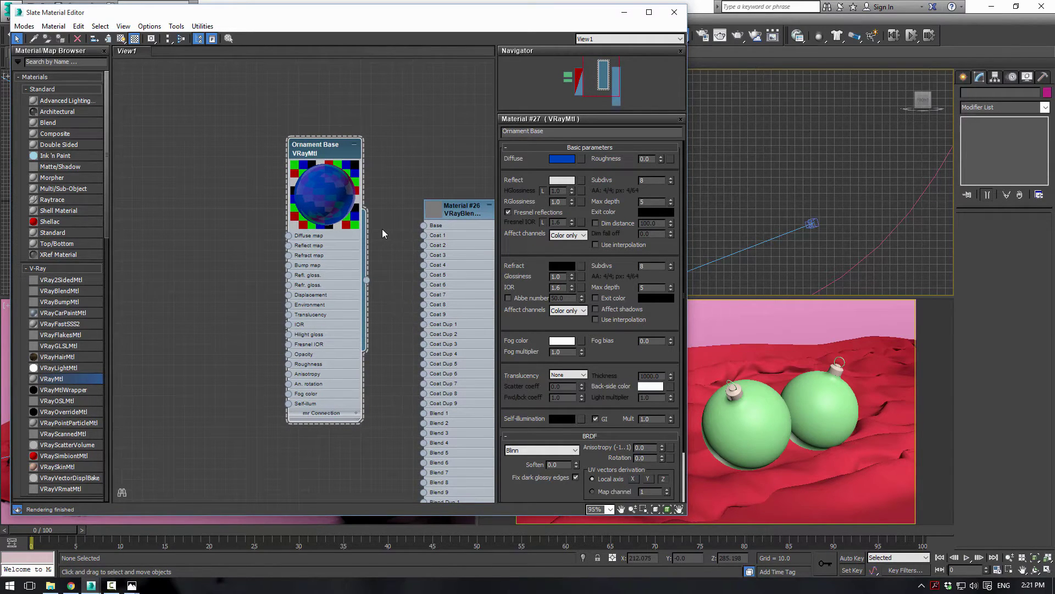
middle_drag(383, 234, 370, 188)
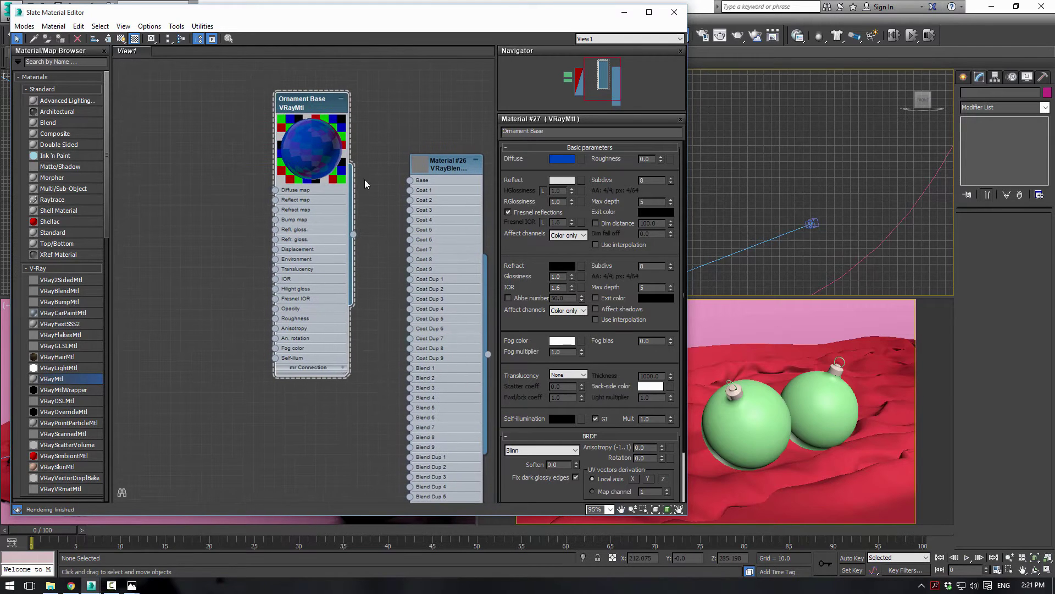
click(132, 586)
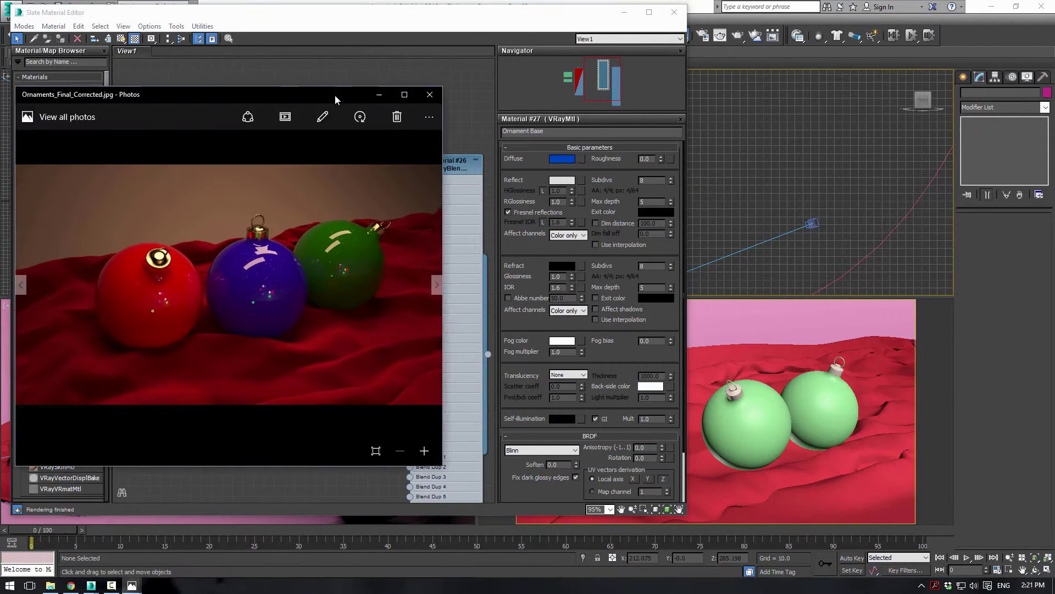
drag(334, 97, 491, 109)
scroll(435, 295, up, 1)
scroll(435, 296, down, 1)
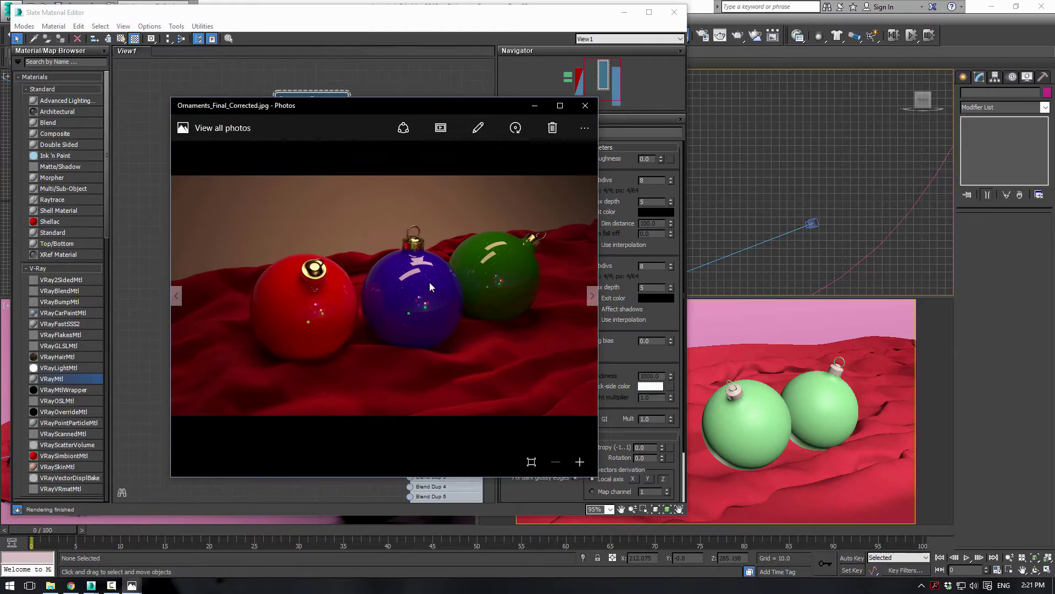
key(alt+Tab)
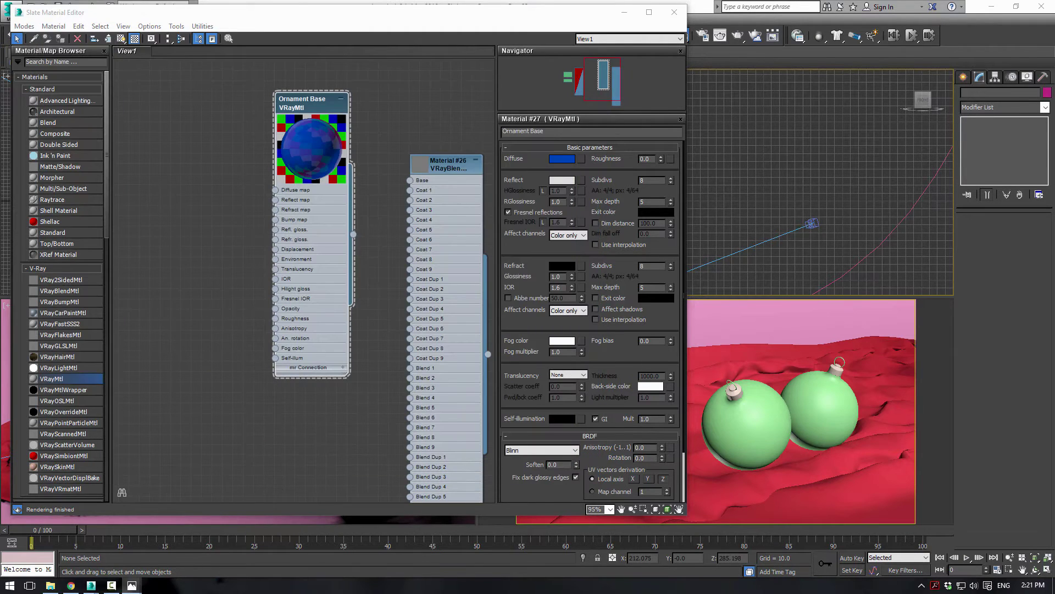
Step: Add a VRayFlakesMtl node to the Slate node view
scroll(221, 164, down, 1)
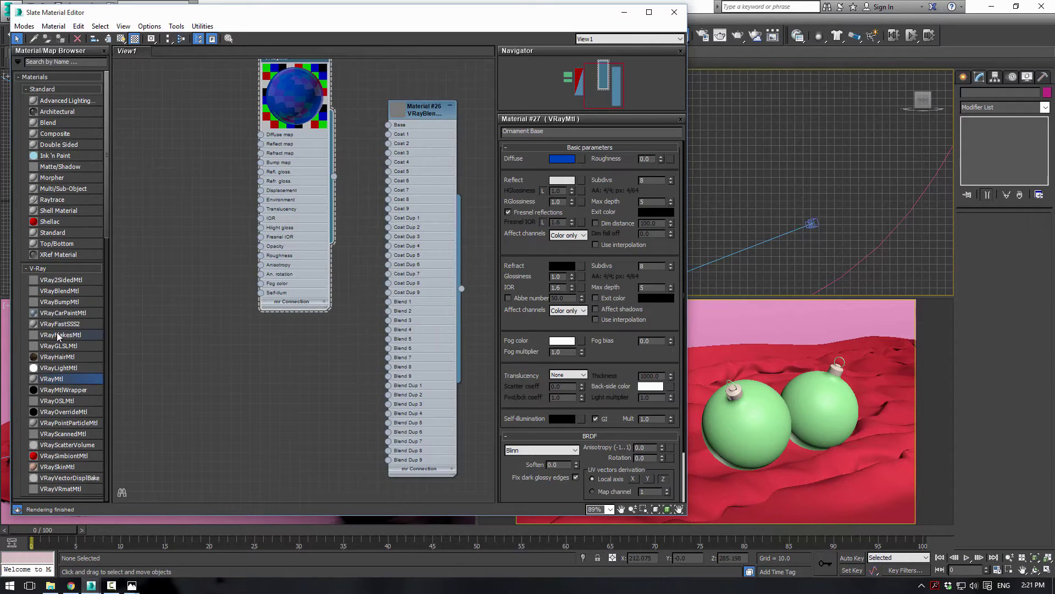
drag(61, 334, 253, 358)
middle_drag(253, 357, 239, 307)
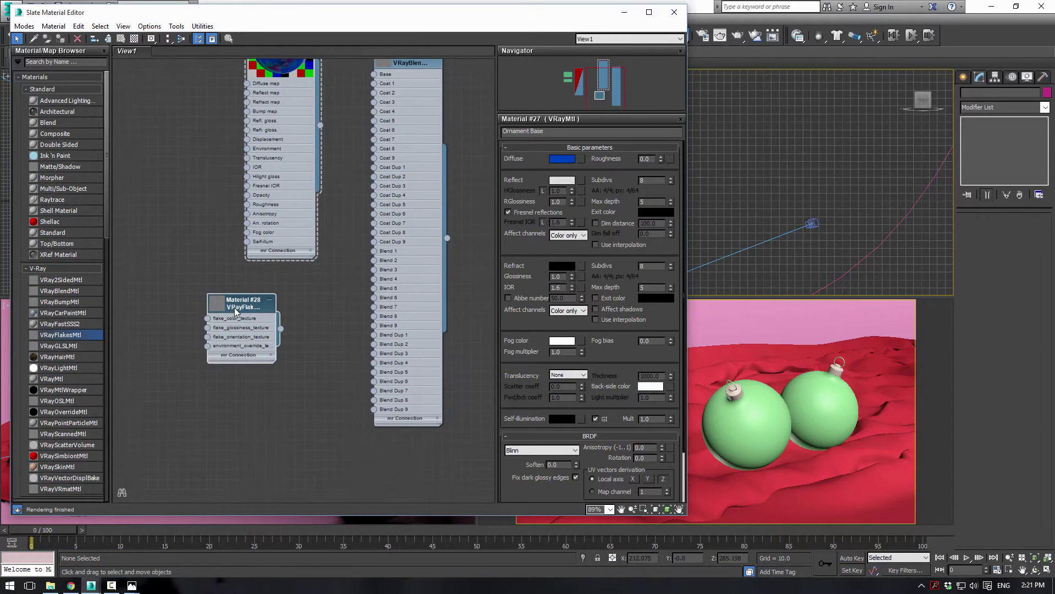
double_click(242, 305)
double_click(211, 305)
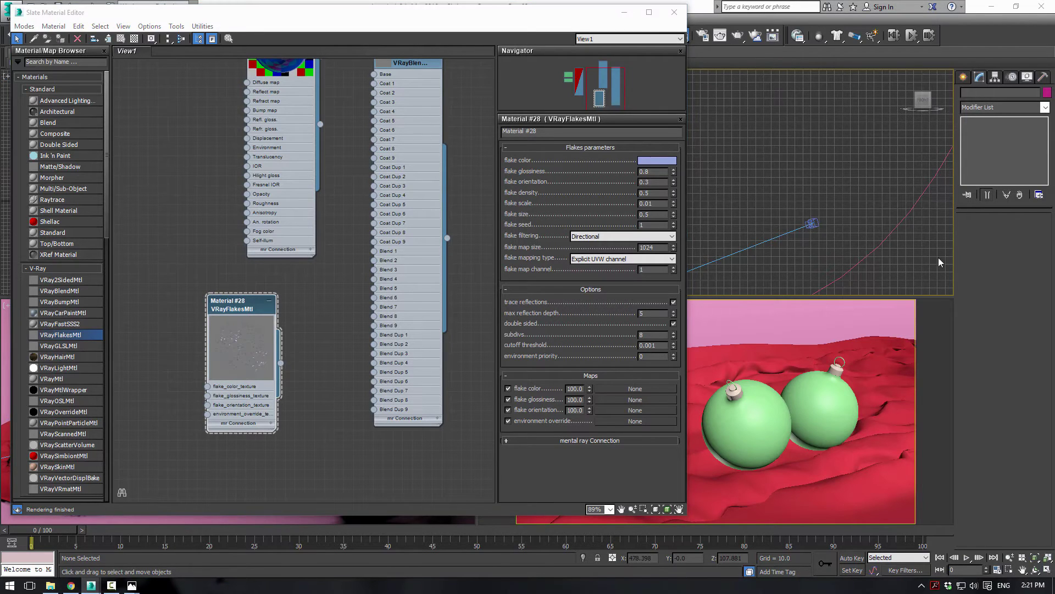
middle_drag(313, 281, 307, 330)
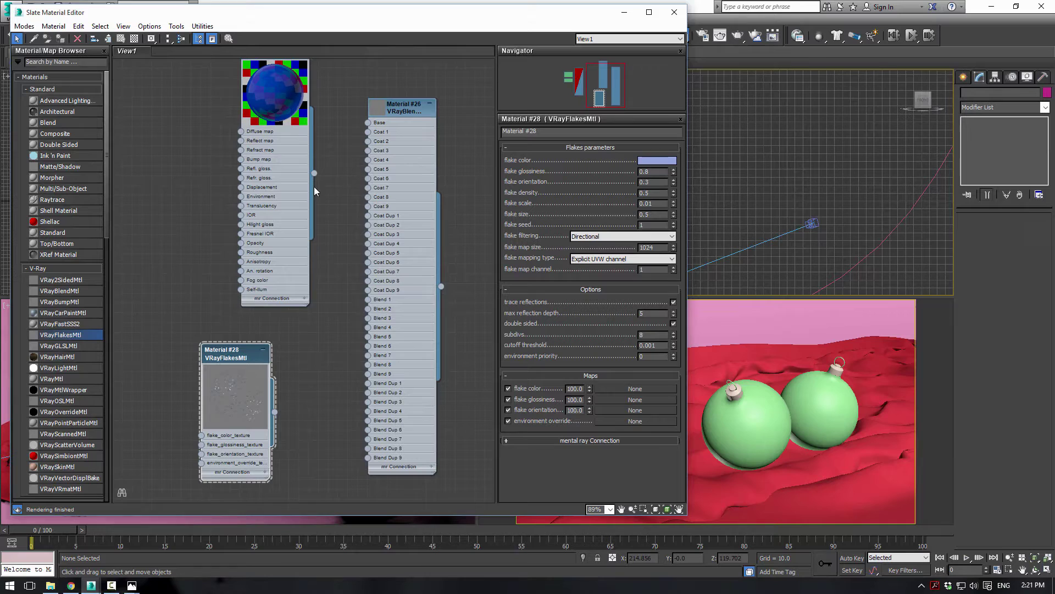
scroll(354, 228, down, 3)
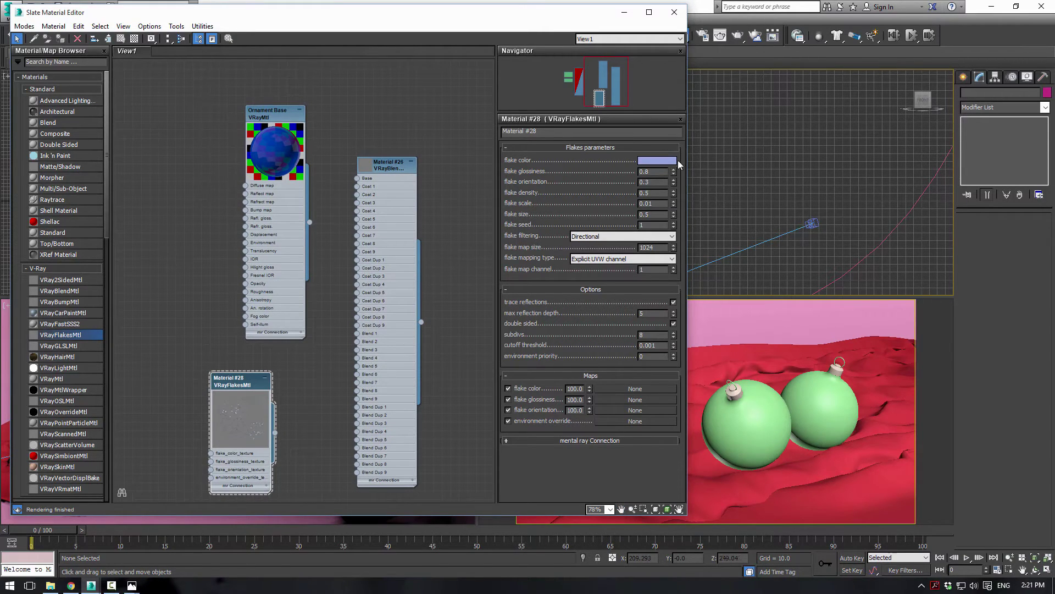
Step: Wire the flakes material to Coat 1 and Coat Dup 1, and Ornament Base to Base
double_click(273, 110)
click(240, 388)
drag(276, 436, 357, 187)
drag(311, 222, 358, 178)
double_click(362, 167)
scroll(385, 176, up, 5)
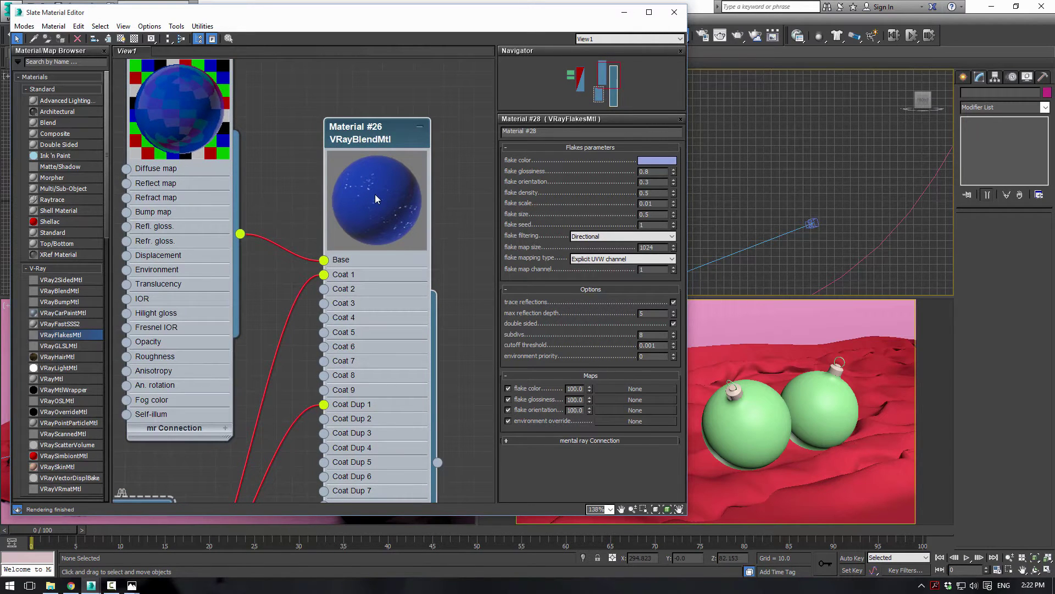
scroll(378, 192, down, 5)
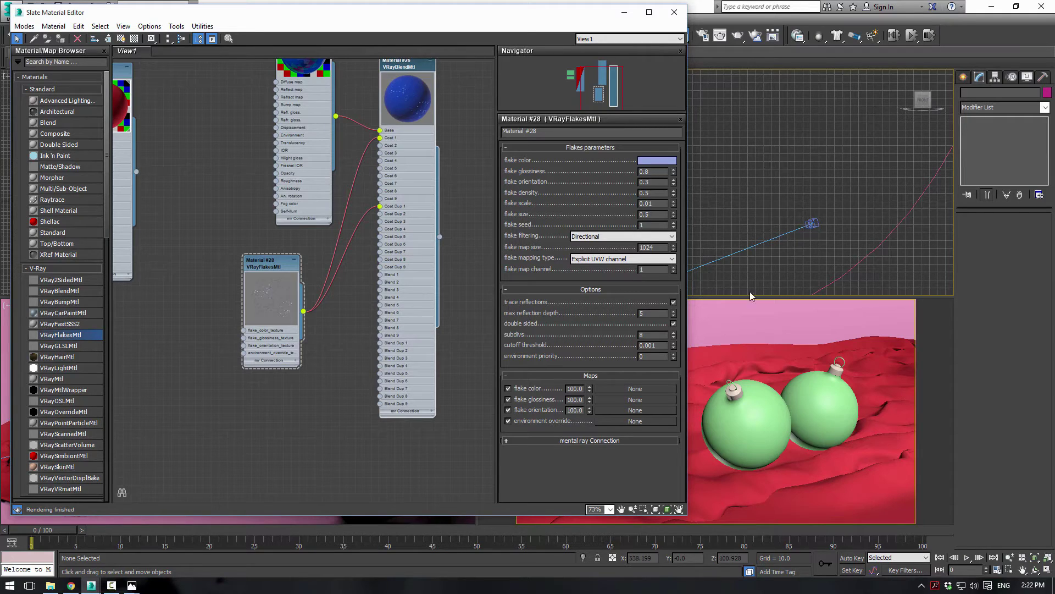
Step: Set the flakes material's flake density to 0.75 and flake size to 0.25
click(271, 264)
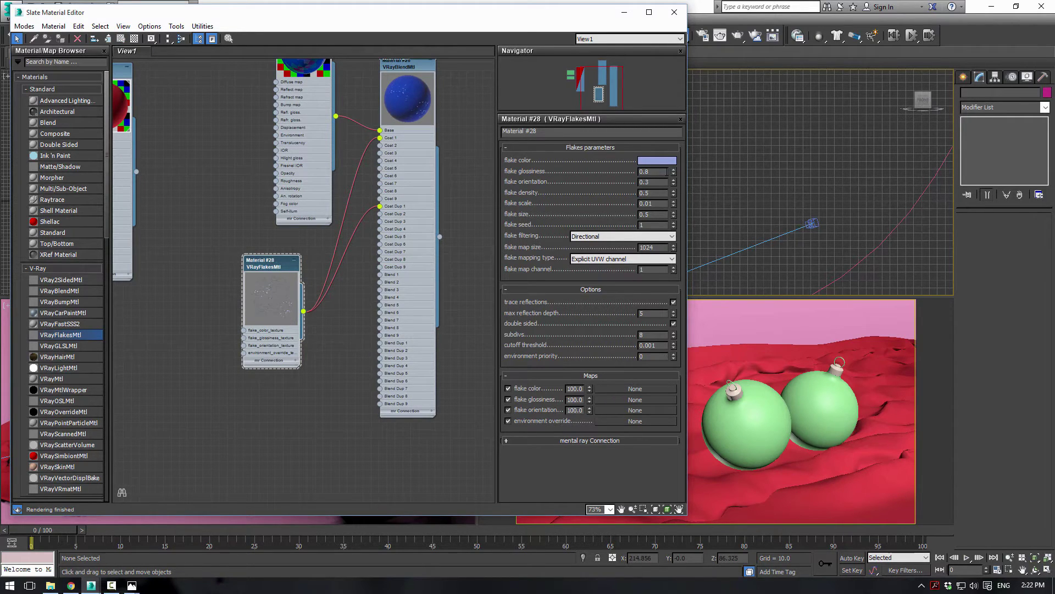
drag(652, 193, 518, 168)
text(0.75)
key(Return)
key(Tab)
key(Tab)
text(0.25)
key(Return)
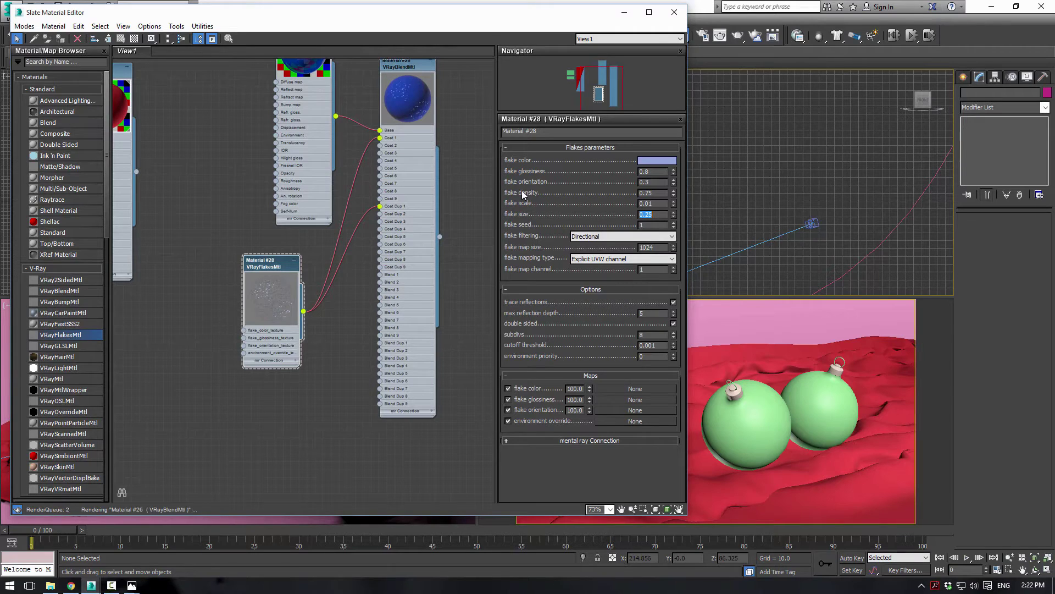
middle_drag(355, 240, 345, 244)
Step: Assign the blend material to the right ornament and make two copies of its node set
middle_drag(437, 147, 365, 189)
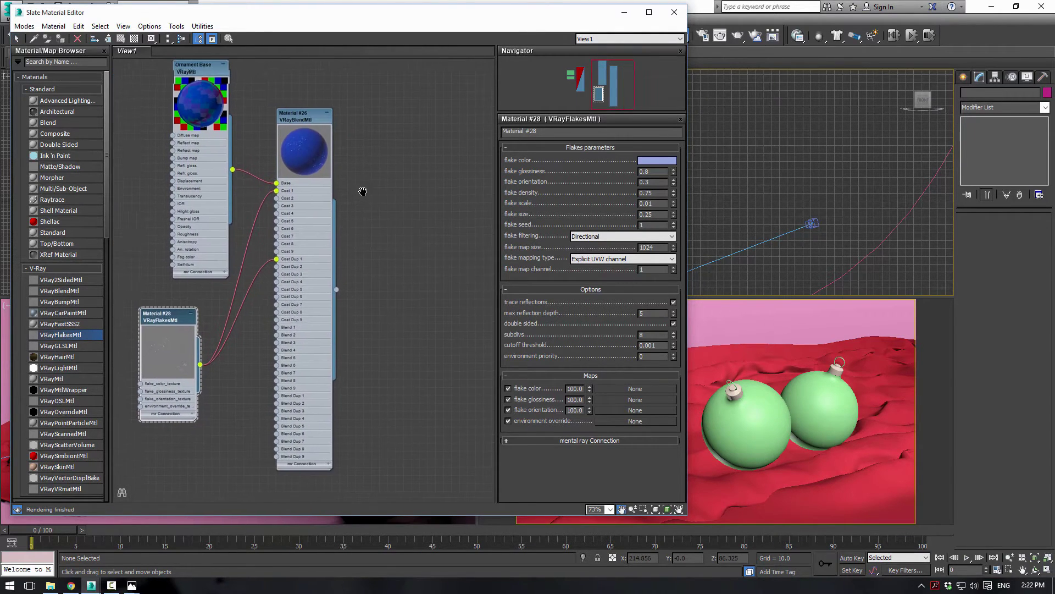
drag(340, 291, 830, 409)
scroll(422, 245, down, 2)
scroll(422, 245, down, 2)
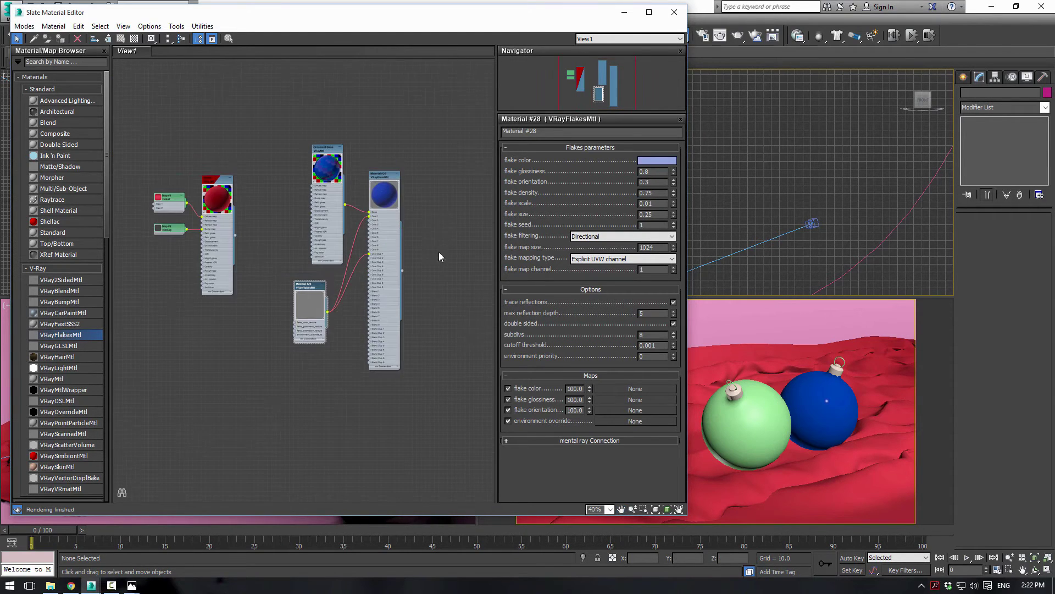
middle_drag(439, 252, 364, 246)
drag(375, 114, 211, 336)
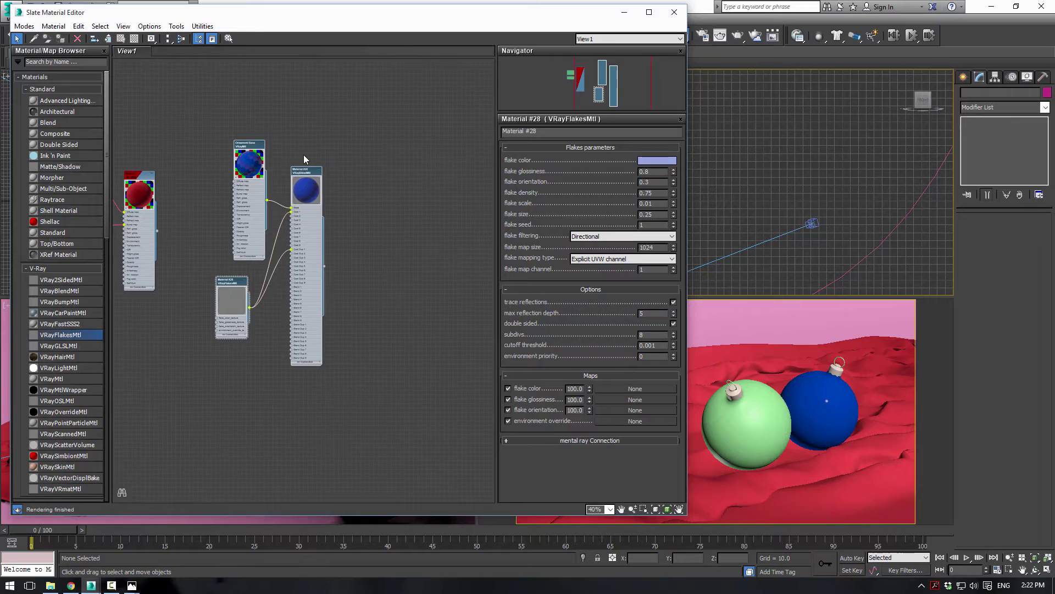
shift+drag(302, 177, 449, 178)
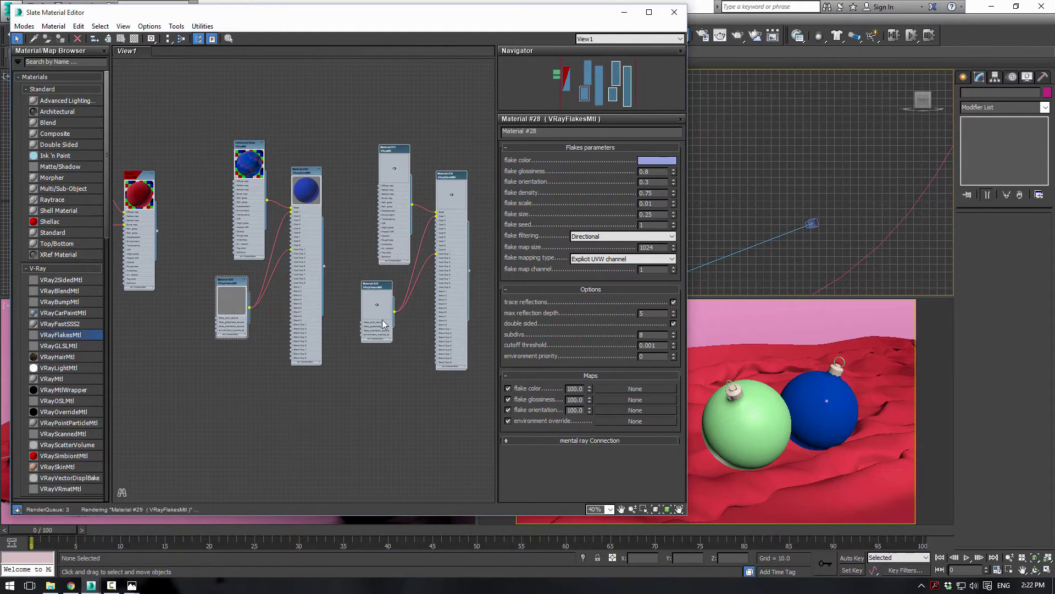
middle_drag(443, 168, 289, 158)
shift+drag(289, 158, 429, 154)
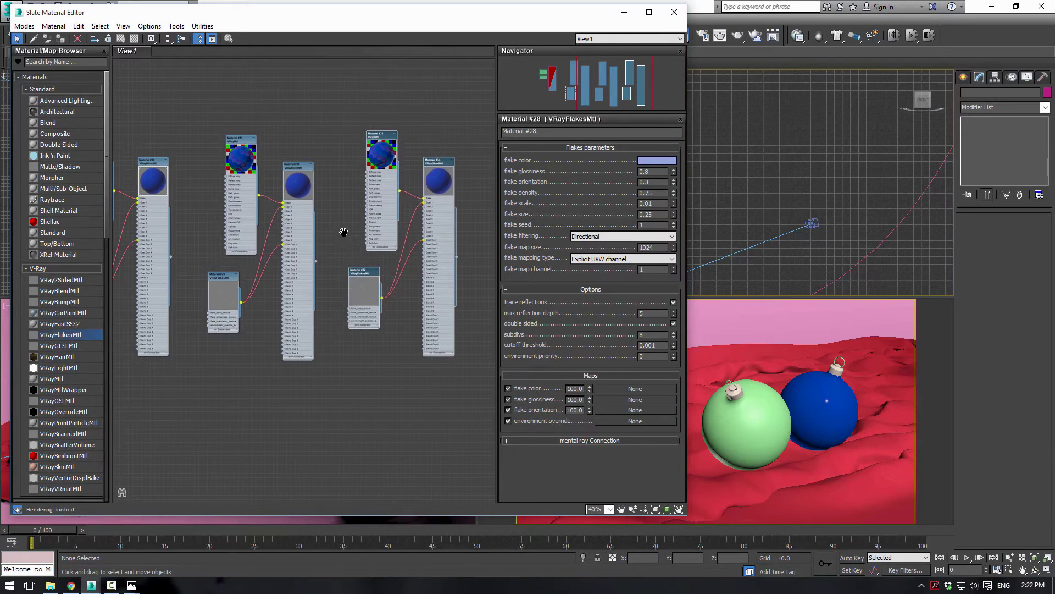
Step: Change the copied base Material #31's diffuse colour to red
scroll(298, 226, up, 2)
middle_drag(230, 89, 255, 103)
double_click(246, 106)
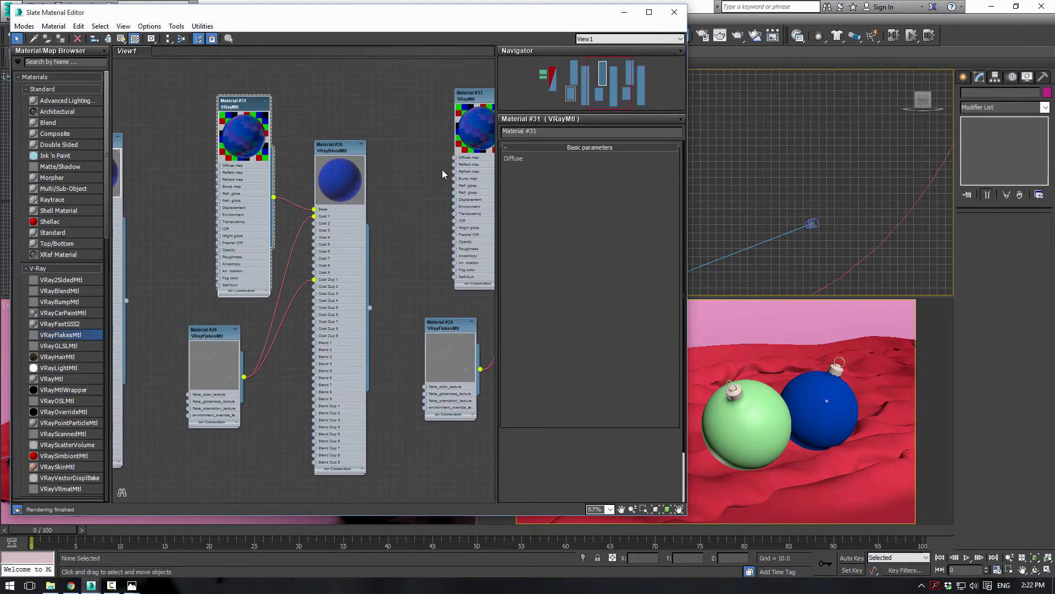
click(562, 158)
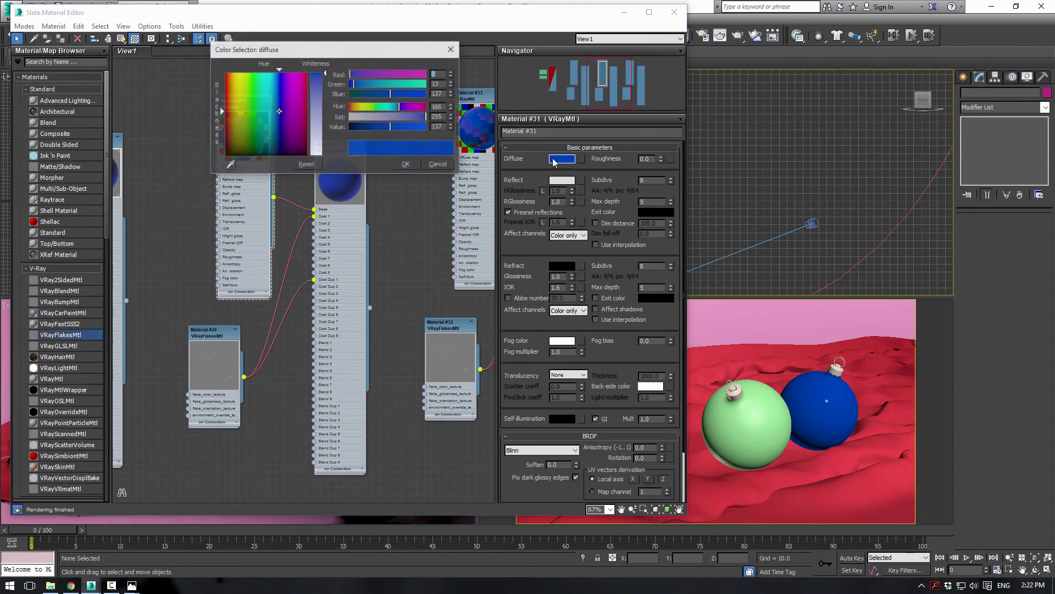
click(352, 106)
click(412, 164)
Step: Set Material #29's flake colour to pink (204, 77, 77) and apply it to the middle ornament
double_click(217, 331)
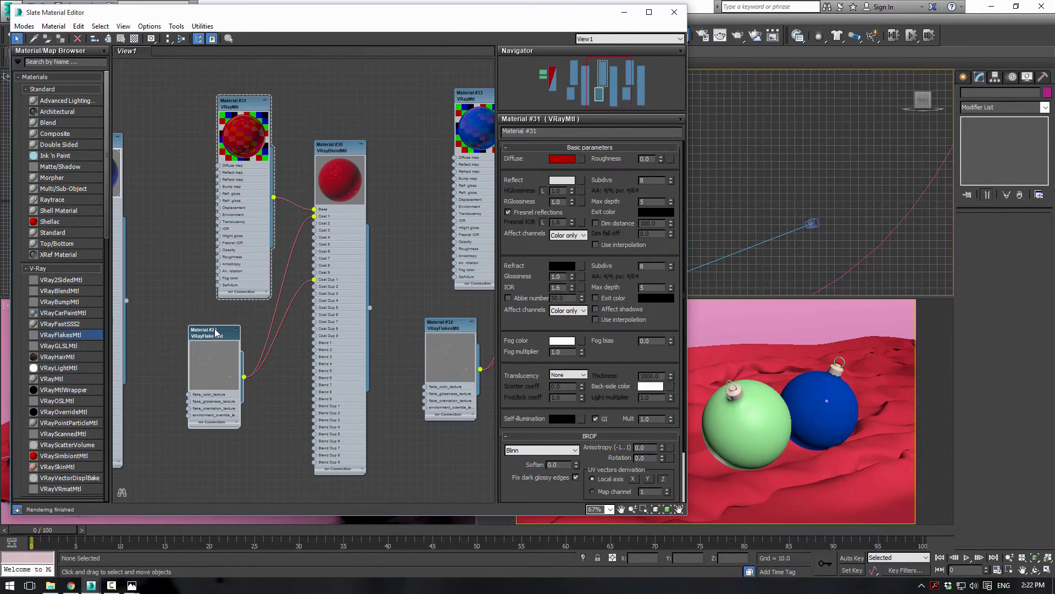
click(654, 160)
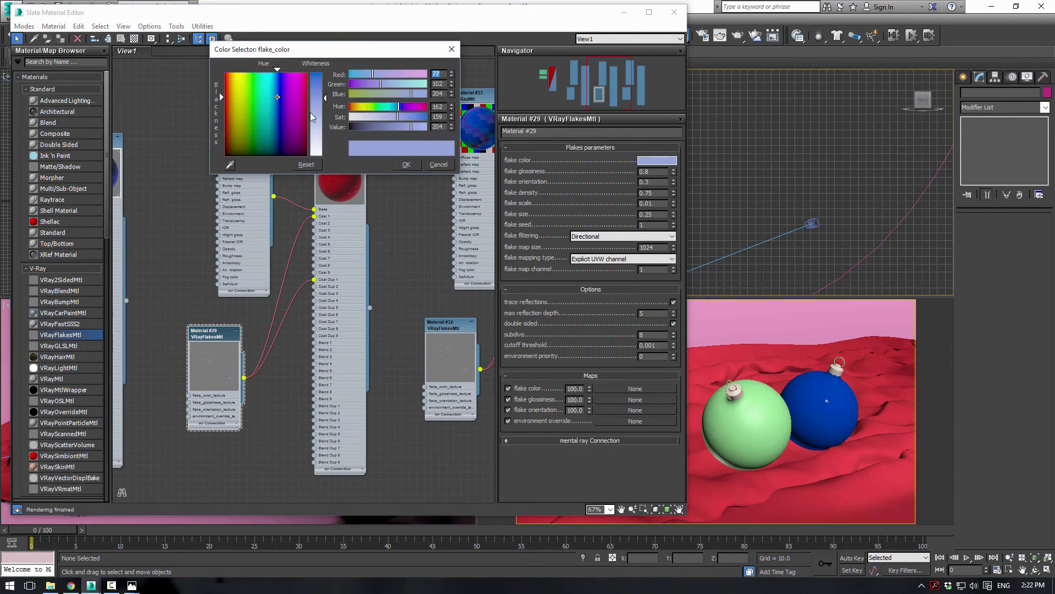
drag(381, 106, 286, 99)
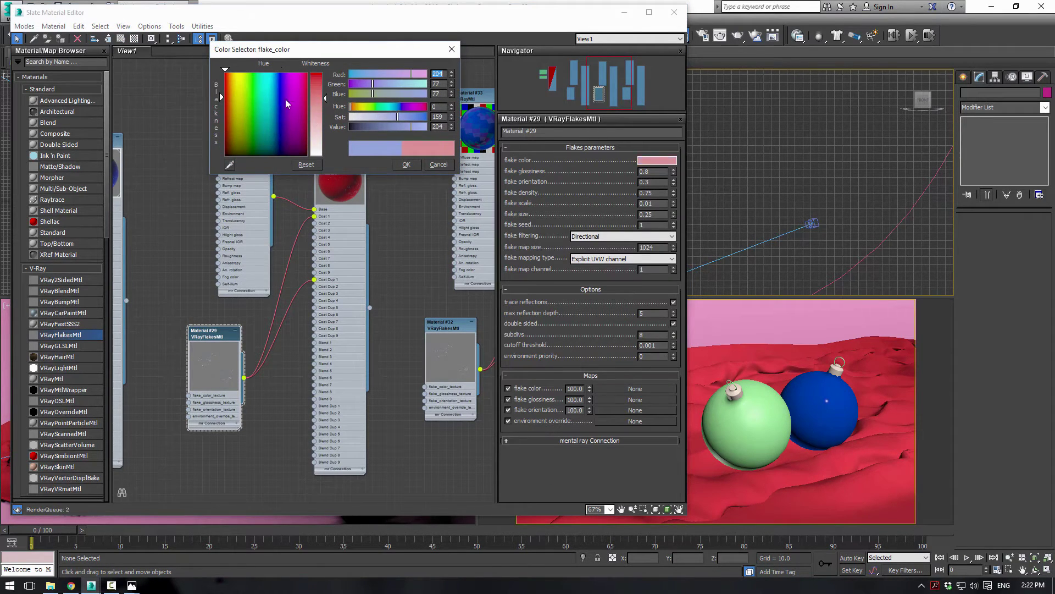
click(407, 164)
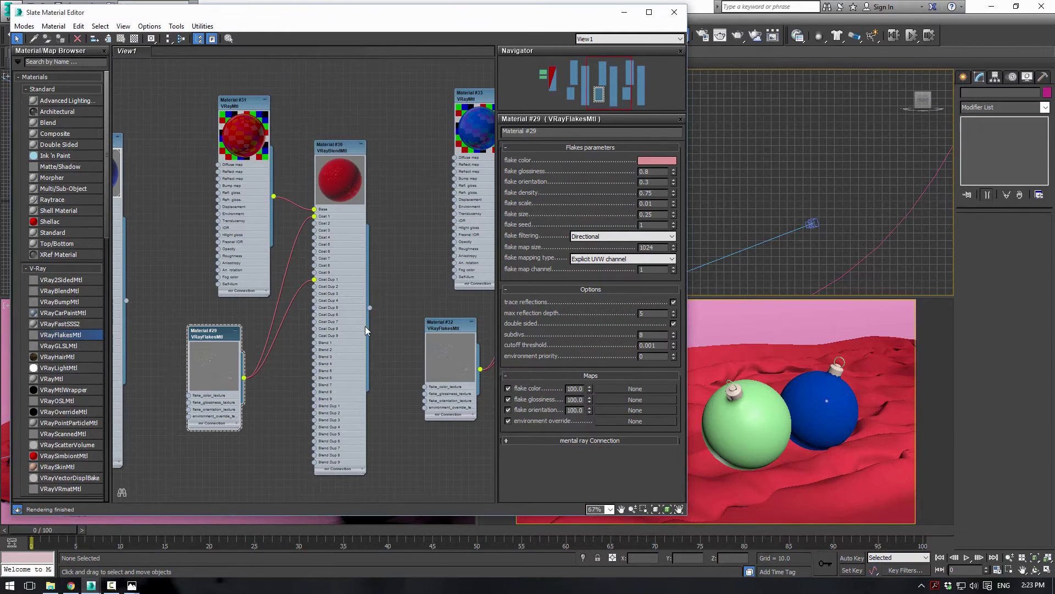
drag(369, 307, 715, 430)
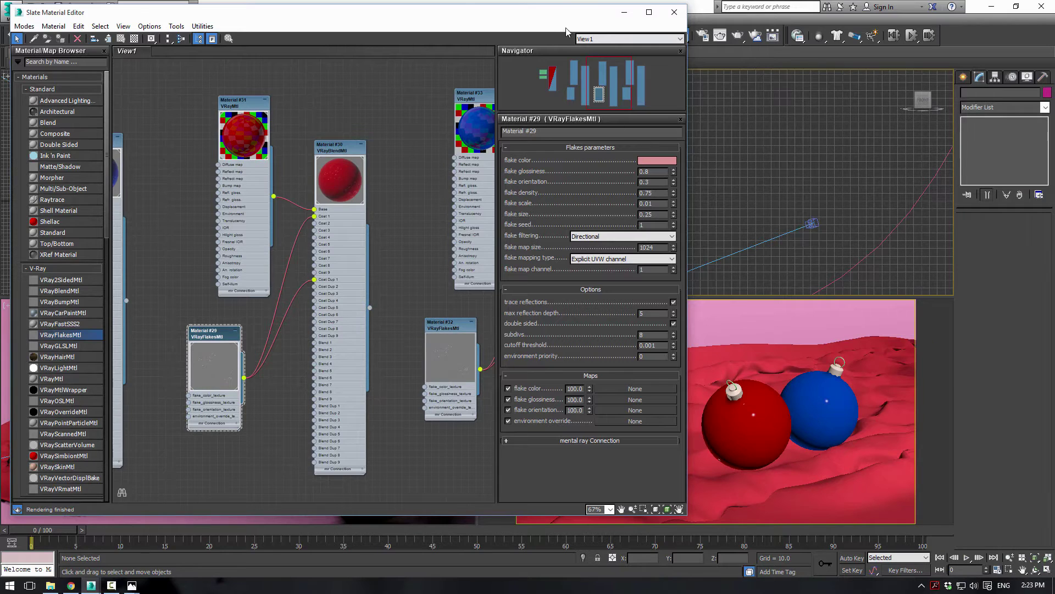
drag(564, 19, 299, 30)
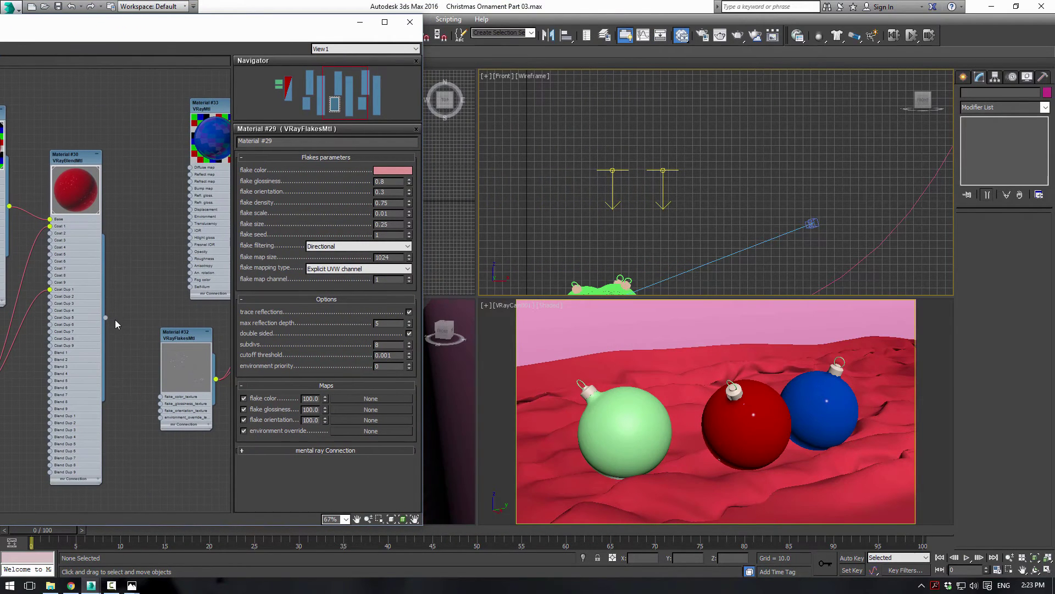
Step: Apply red flaked Material #30 to the left ornament and blue Material #26 to the middle one
drag(106, 318, 596, 431)
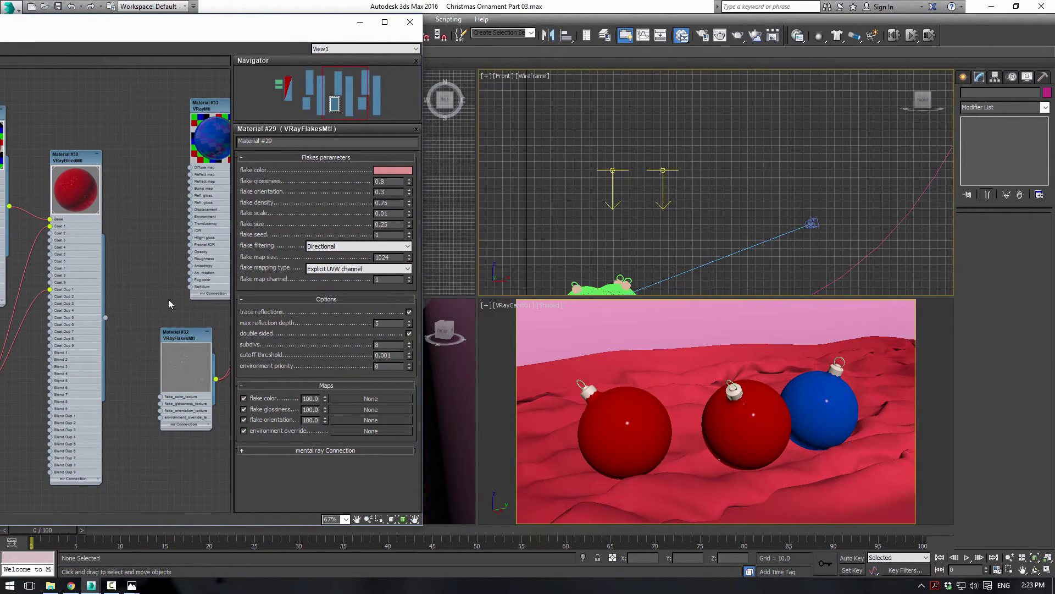
middle_drag(144, 193, 320, 204)
scroll(111, 199, down, 2)
drag(147, 259, 671, 408)
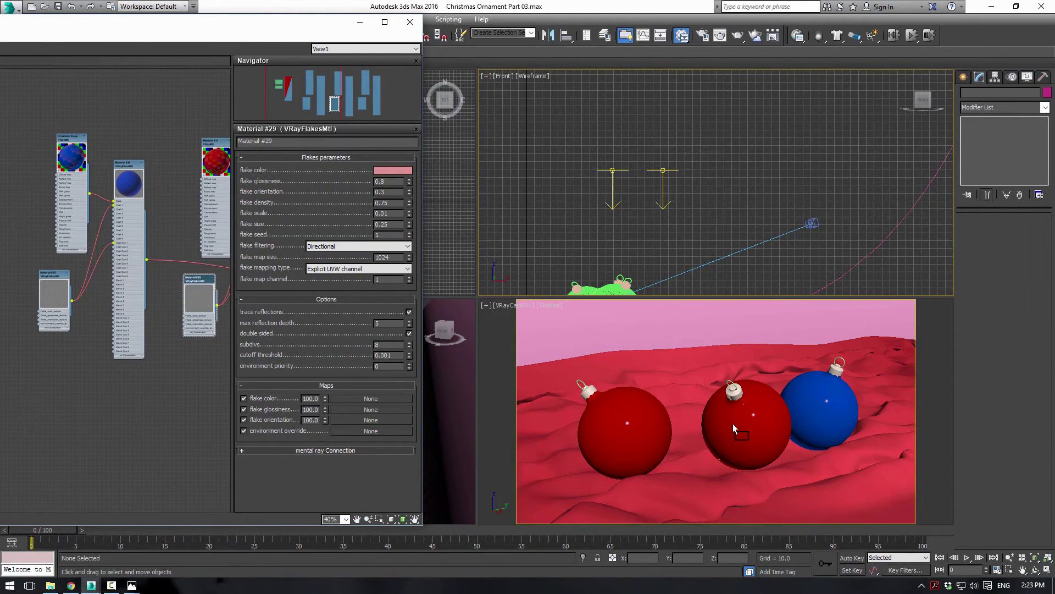
drag(733, 424, 735, 425)
Step: Bring the Material #33 and #34 nodes into view and open Material #33's parameters
middle_drag(209, 236, 23, 228)
middle_drag(139, 207, 67, 212)
scroll(117, 188, up, 1)
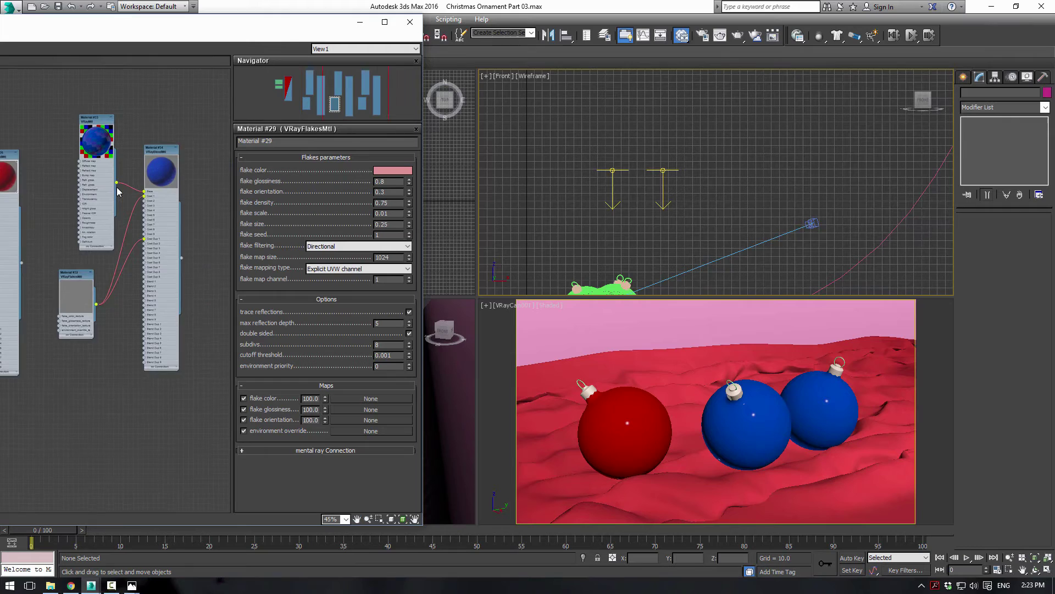
scroll(117, 192, up, 2)
double_click(88, 99)
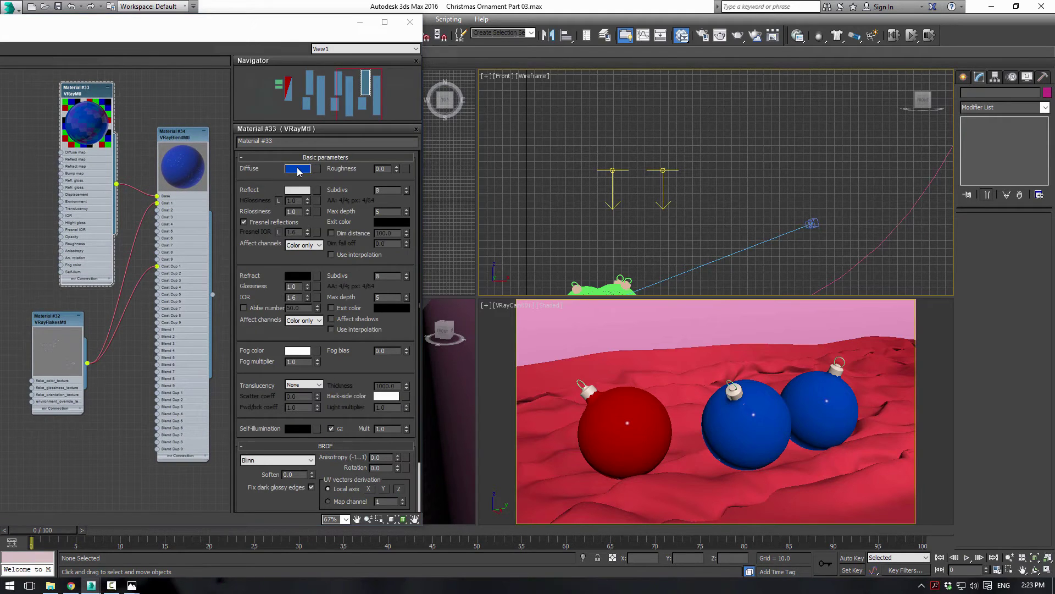
Step: Set Material #33's diffuse base colour to dark green
click(298, 169)
click(375, 108)
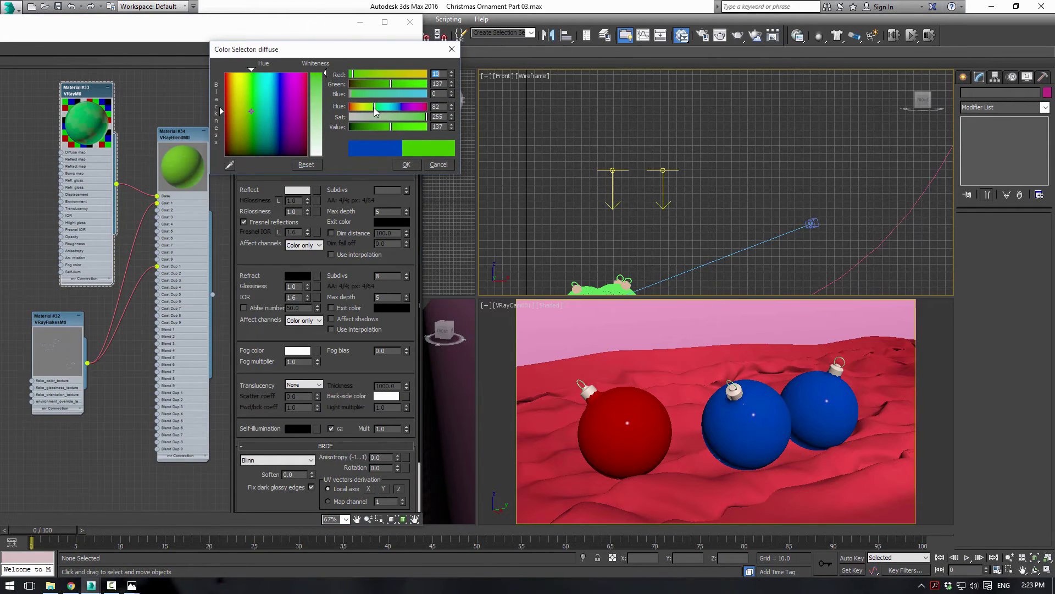
drag(381, 127, 373, 128)
click(406, 164)
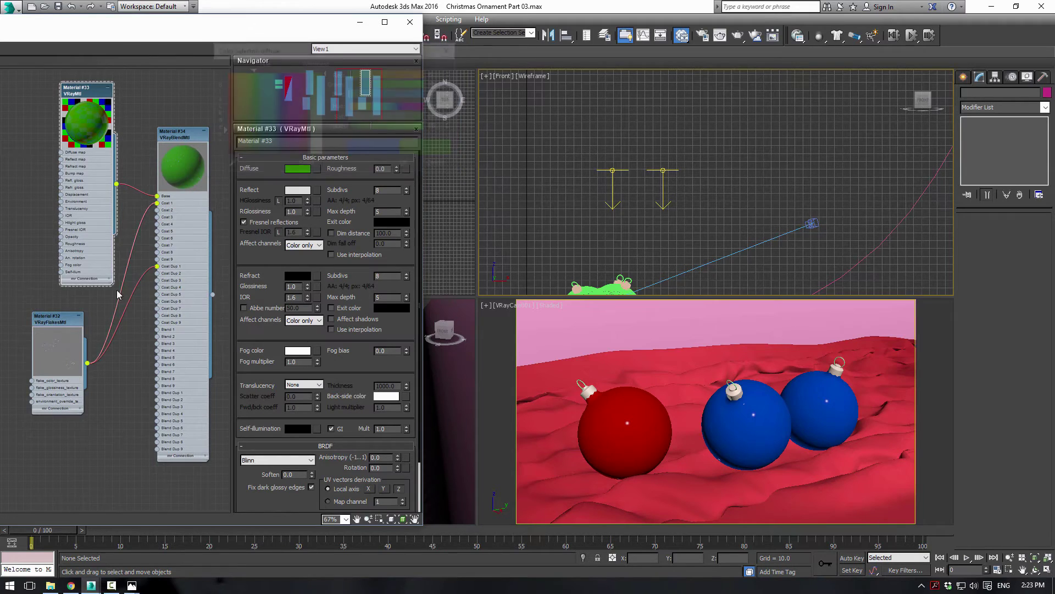
Step: Set the VRayFlakesMtl flake colour to light green
double_click(64, 319)
click(386, 172)
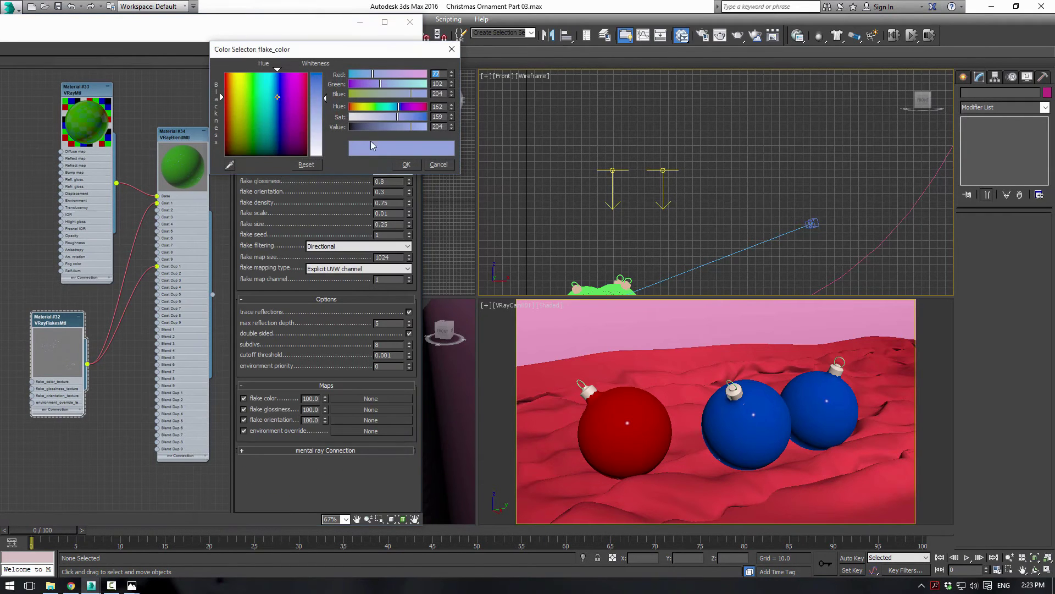
click(377, 107)
click(405, 127)
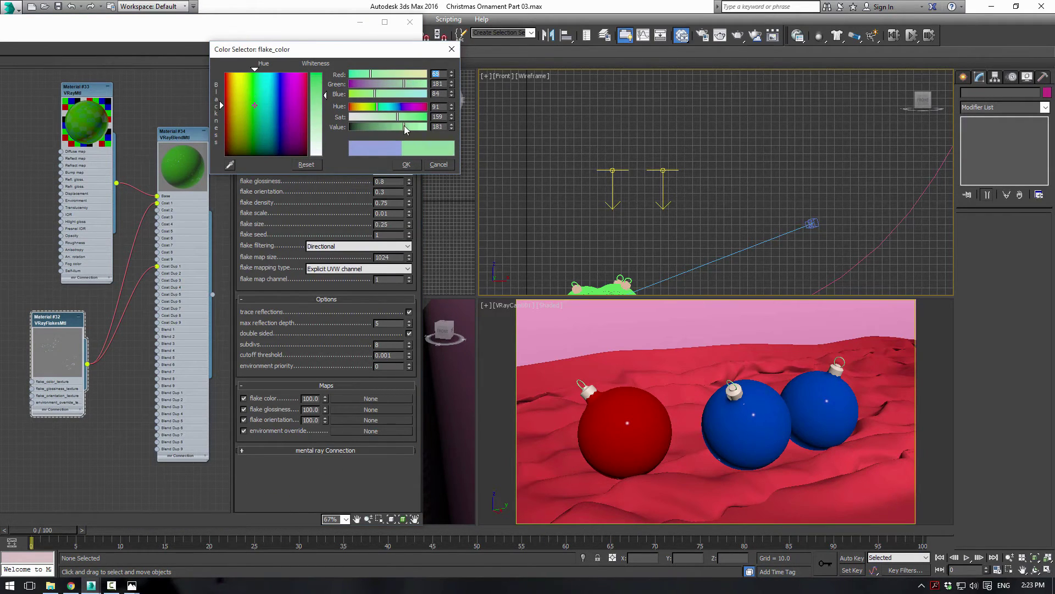
click(402, 167)
Step: Apply Material #34 to the right ornament
middle_drag(176, 241, 157, 238)
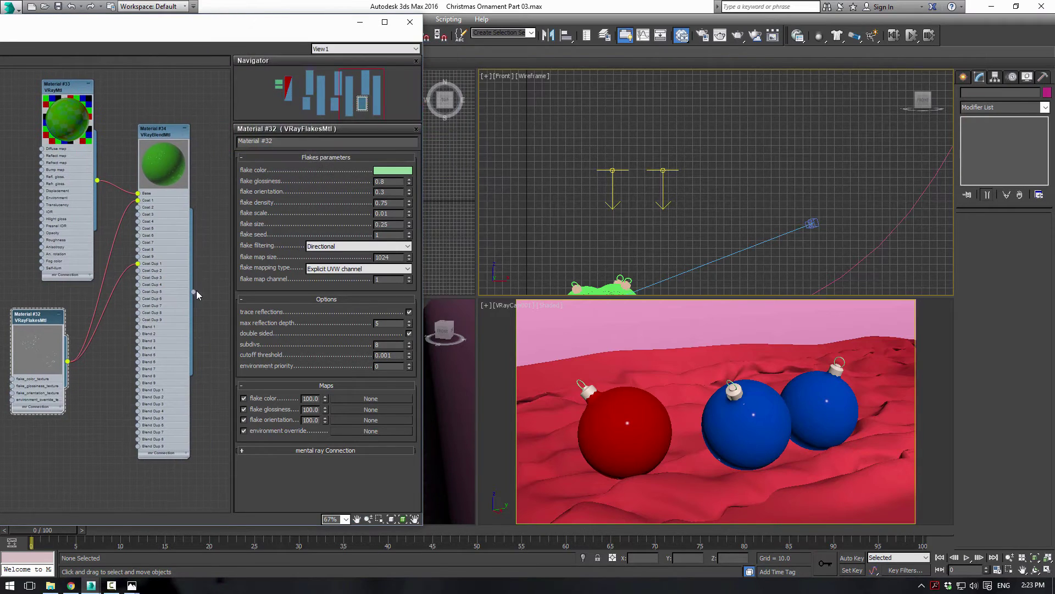
drag(193, 292, 677, 401)
drag(818, 408, 818, 408)
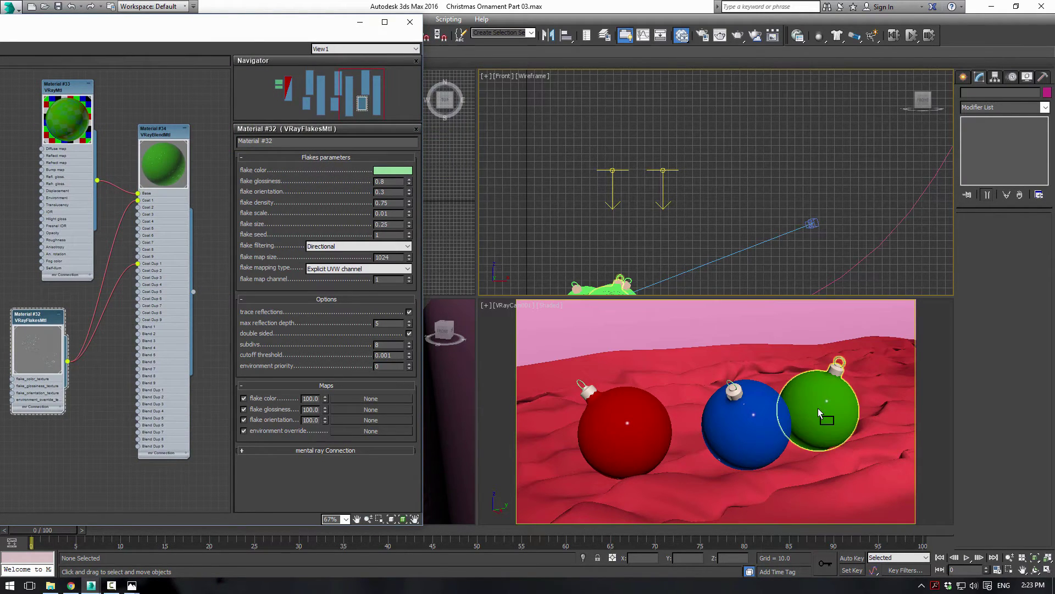
drag(0, 28, 290, 41)
scroll(340, 191, down, 8)
Step: Add a new VRayBlendMtl node, Material #35, to the graph
scroll(322, 268, up, 5)
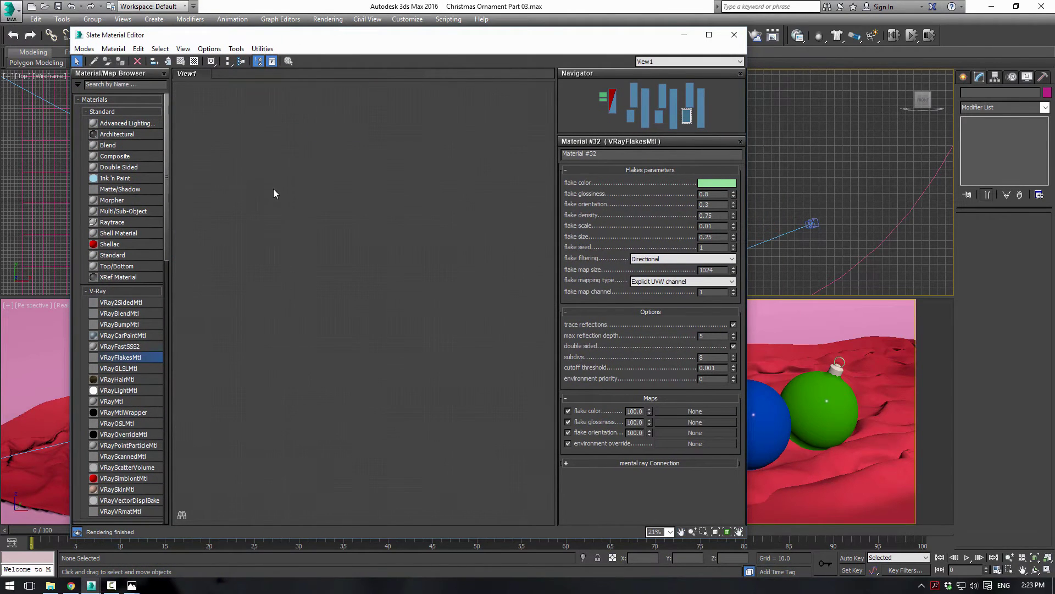
middle_drag(259, 148, 309, 368)
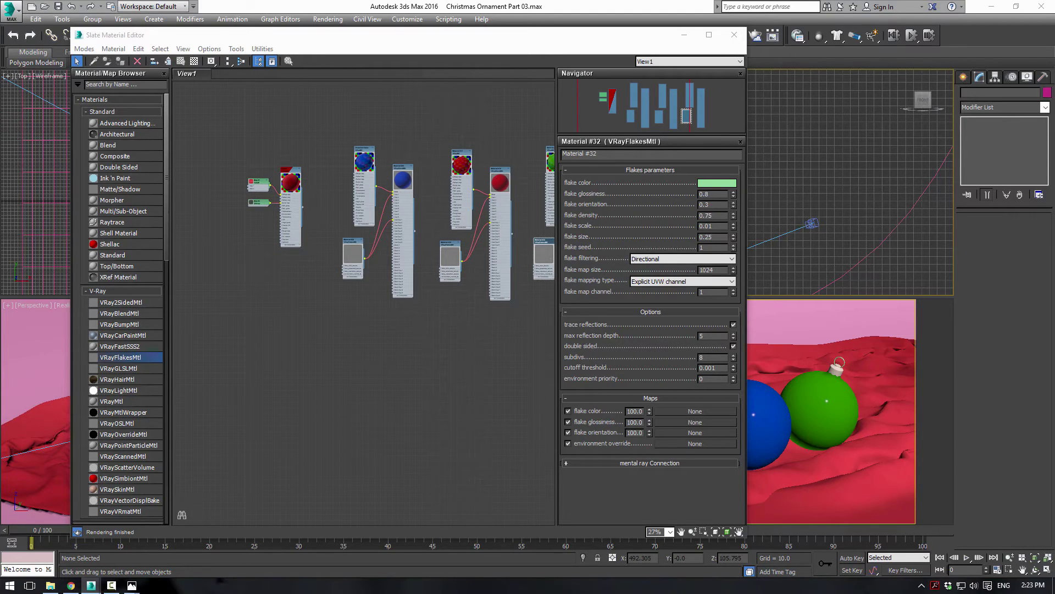
middle_drag(431, 363, 412, 325)
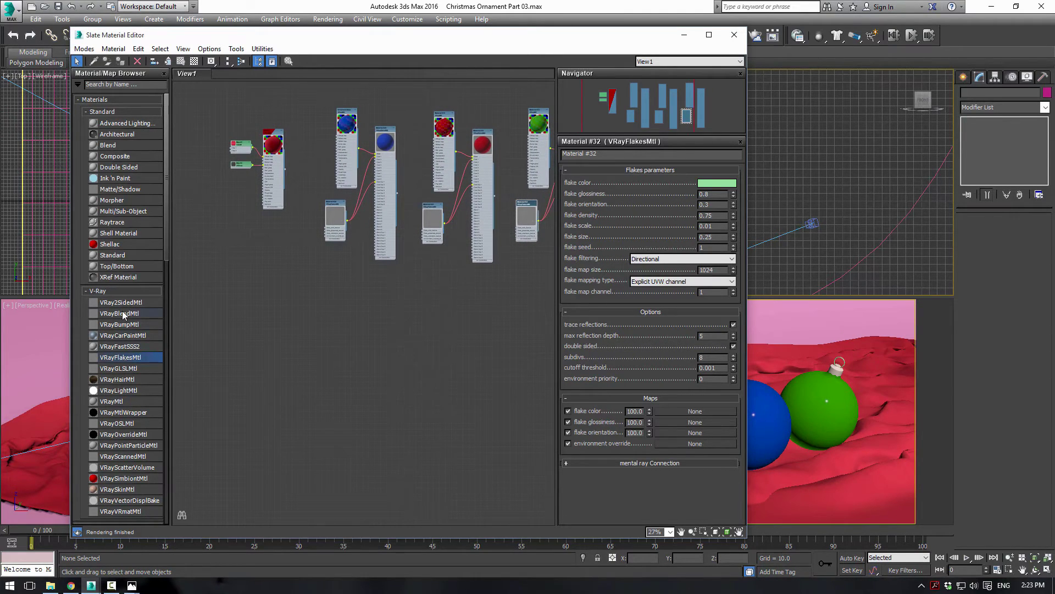
drag(123, 314, 365, 338)
drag(331, 298, 342, 313)
scroll(342, 313, up, 5)
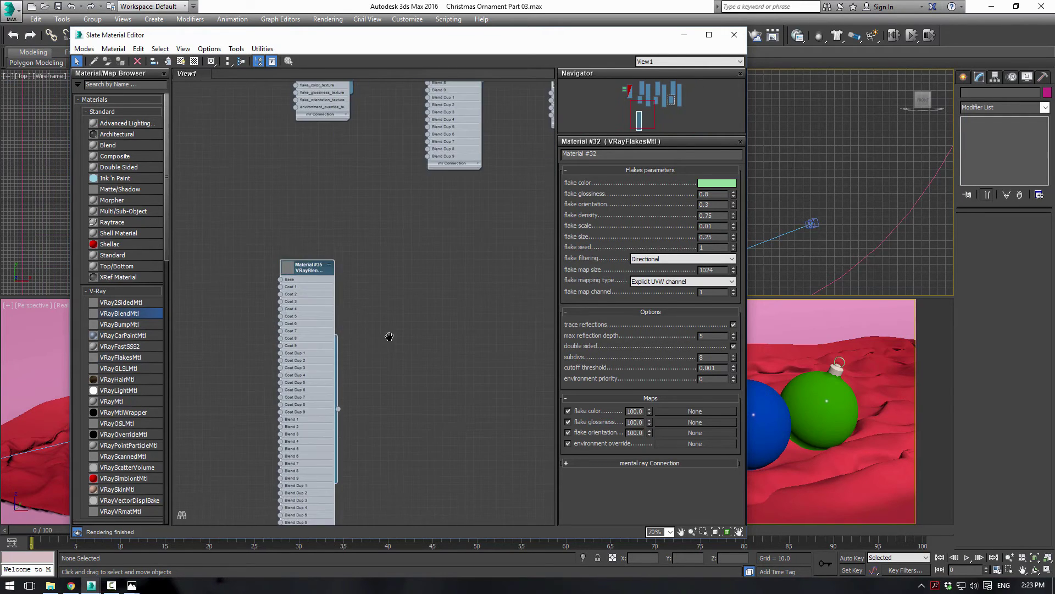
middle_drag(388, 334, 487, 248)
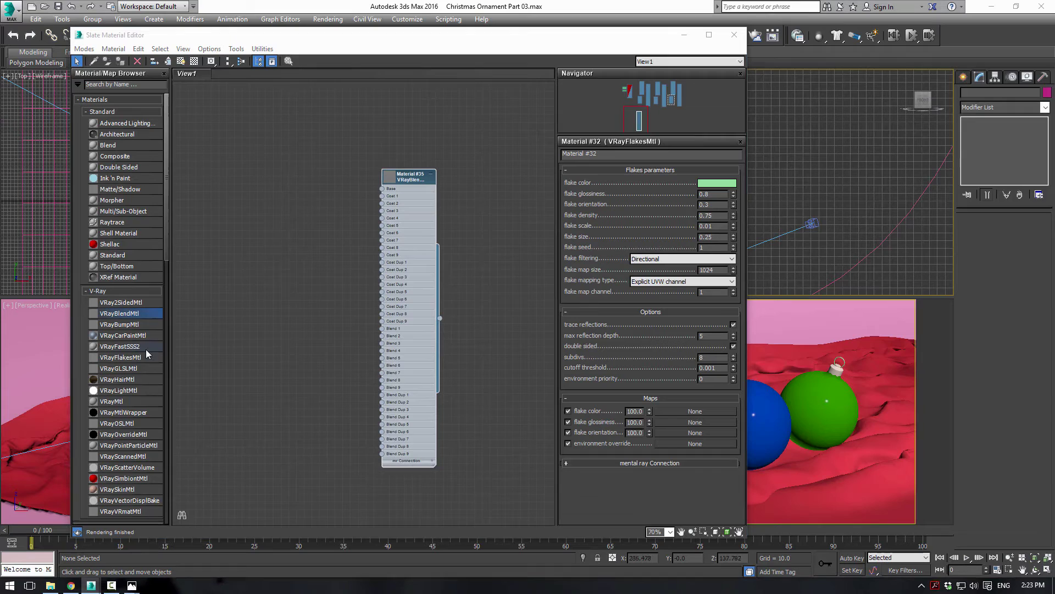
Step: Add a new VRayMtl node, Material #36, to the graph
drag(118, 402, 266, 149)
middle_drag(334, 153, 379, 184)
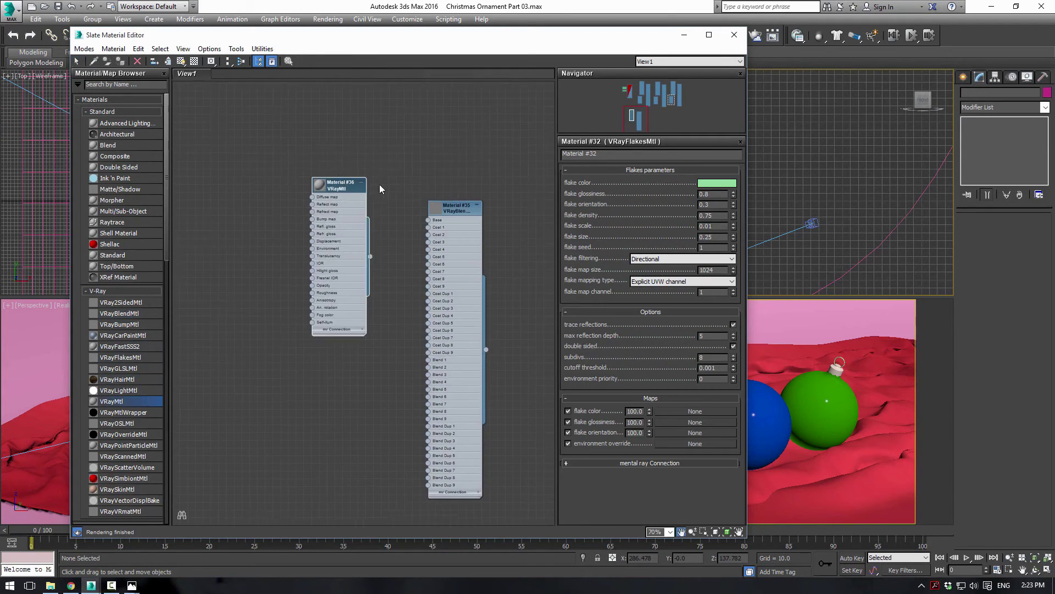
scroll(380, 183, up, 1)
Step: Rename Material #36 to 'Gold Base'
double_click(315, 184)
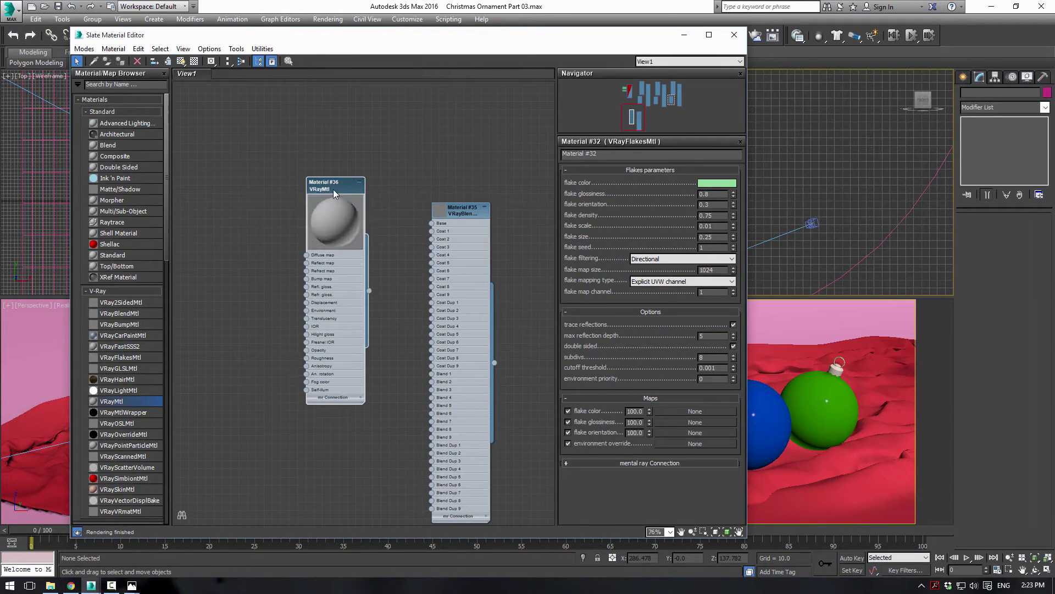
double_click(336, 192)
key(ctrl+a)
text(Gol)
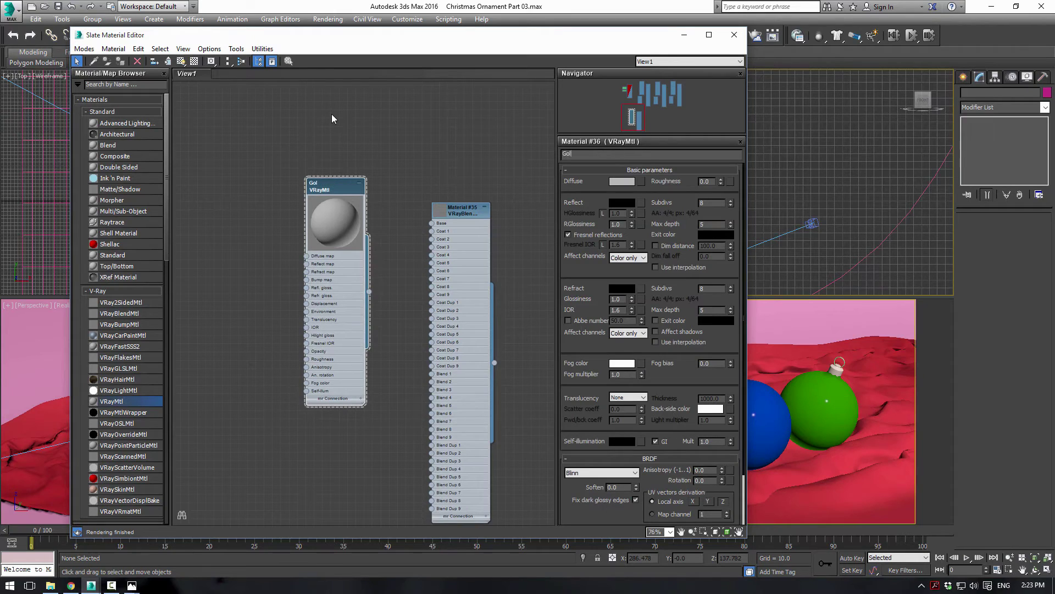
text(d Base)
key(Return)
Step: Assign a Falloff map to Gold Base's Reflect slot
click(640, 202)
double_click(435, 256)
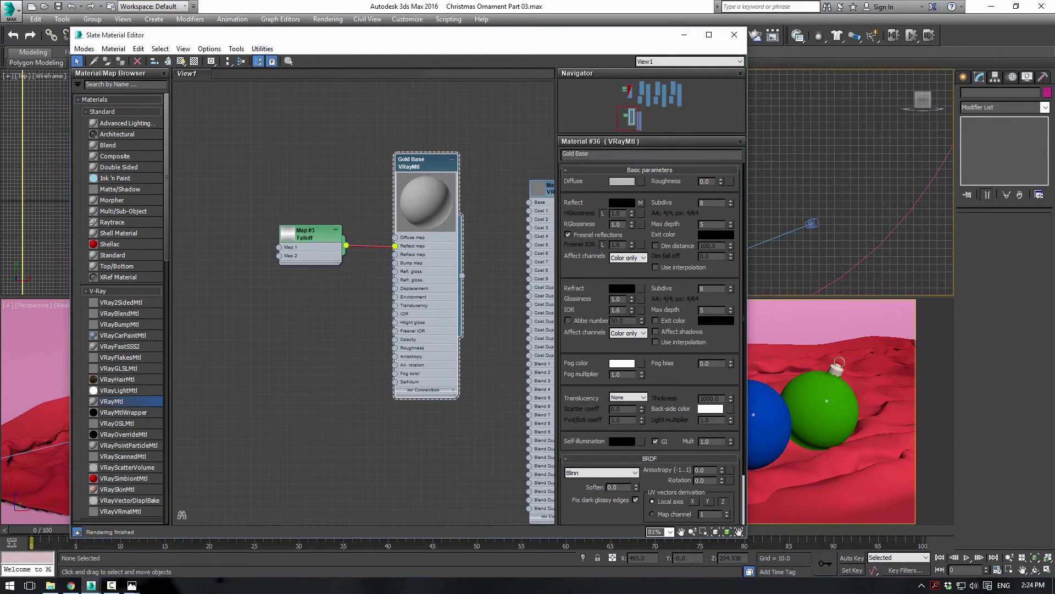
double_click(295, 238)
double_click(312, 235)
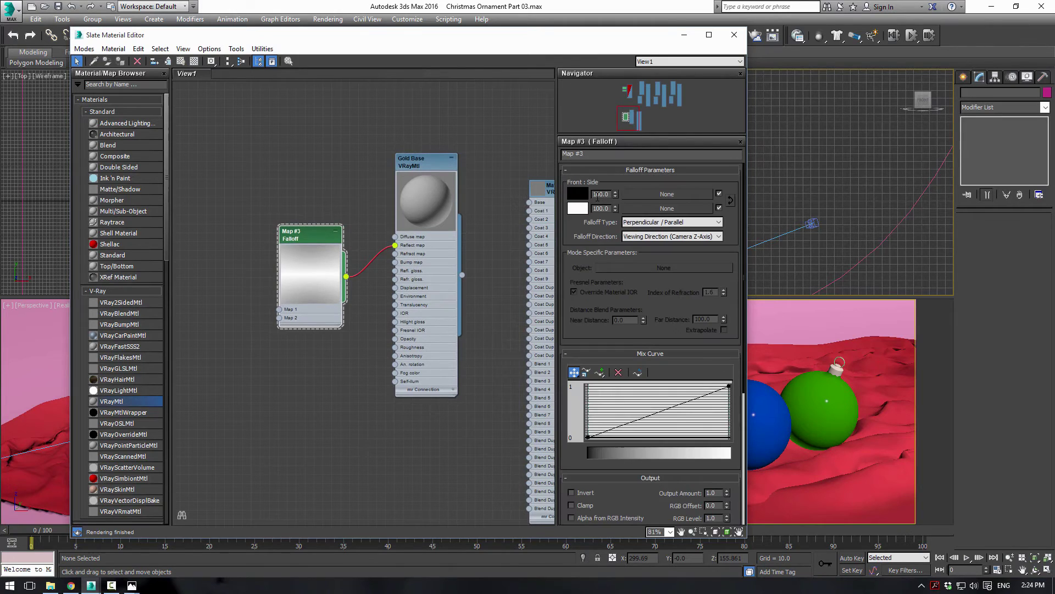
Step: Set the Falloff front colour to pale yellow and the side colour to 245 grey
click(583, 198)
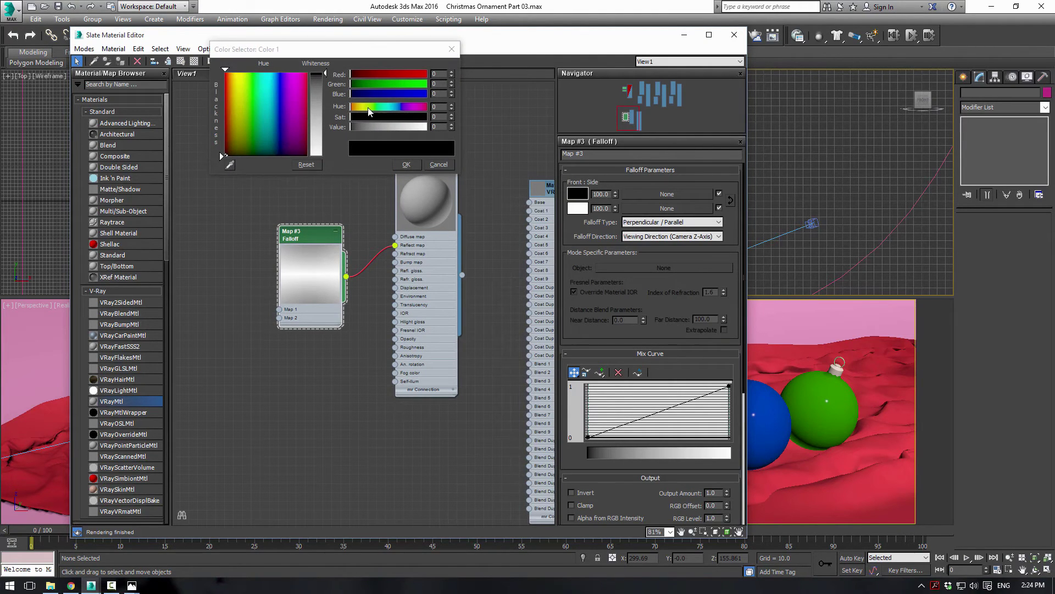
drag(371, 127, 393, 119)
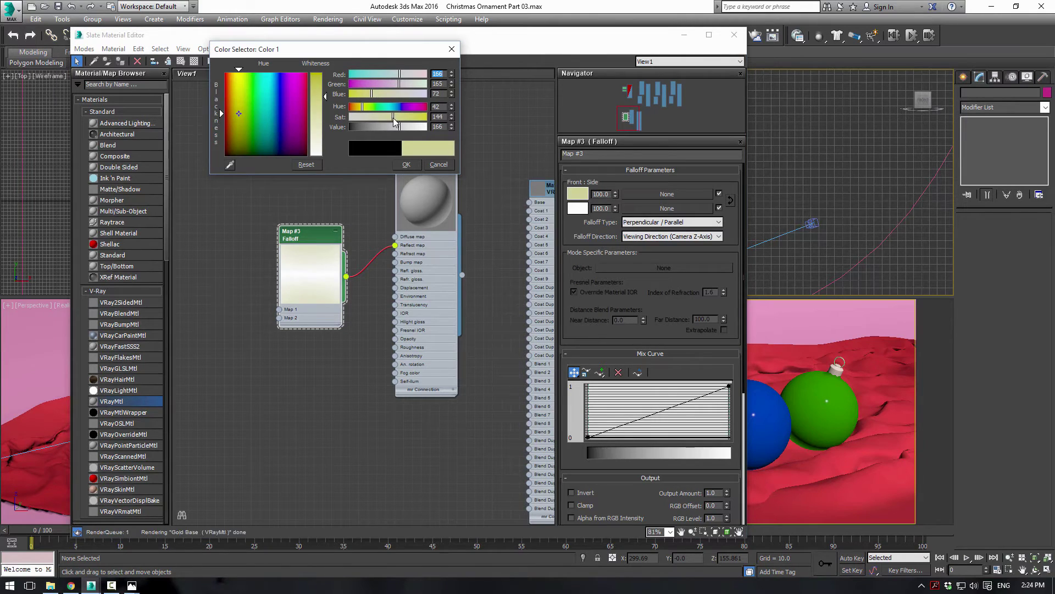
click(407, 164)
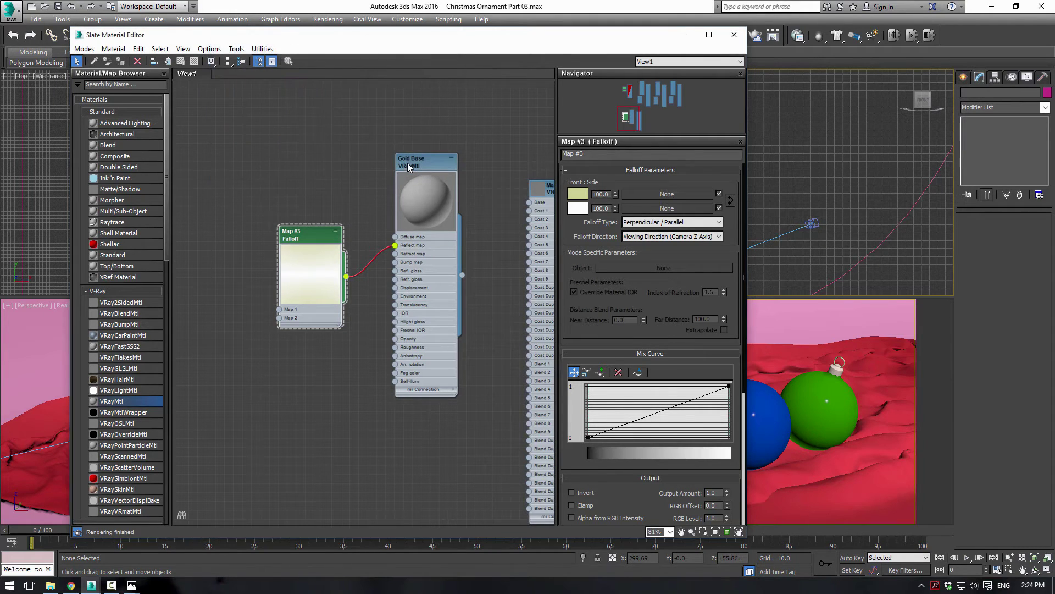
click(577, 208)
drag(425, 127, 422, 127)
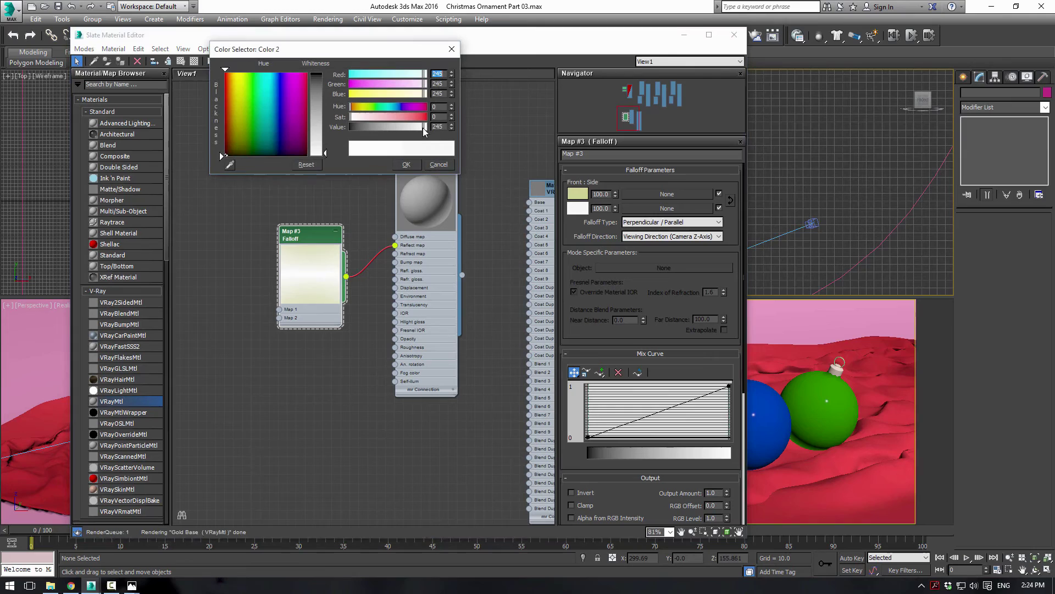
click(407, 165)
drag(310, 235, 311, 199)
middle_drag(506, 184, 454, 178)
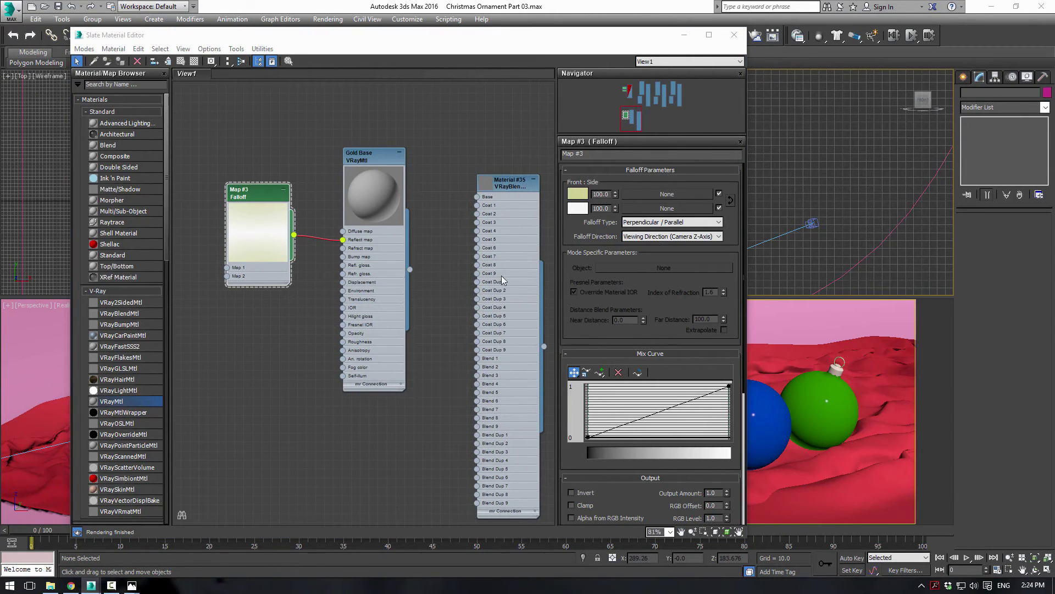
Step: Set Gold Base's reflection glossiness to 0.9 and show the checker preview backdrop
double_click(396, 223)
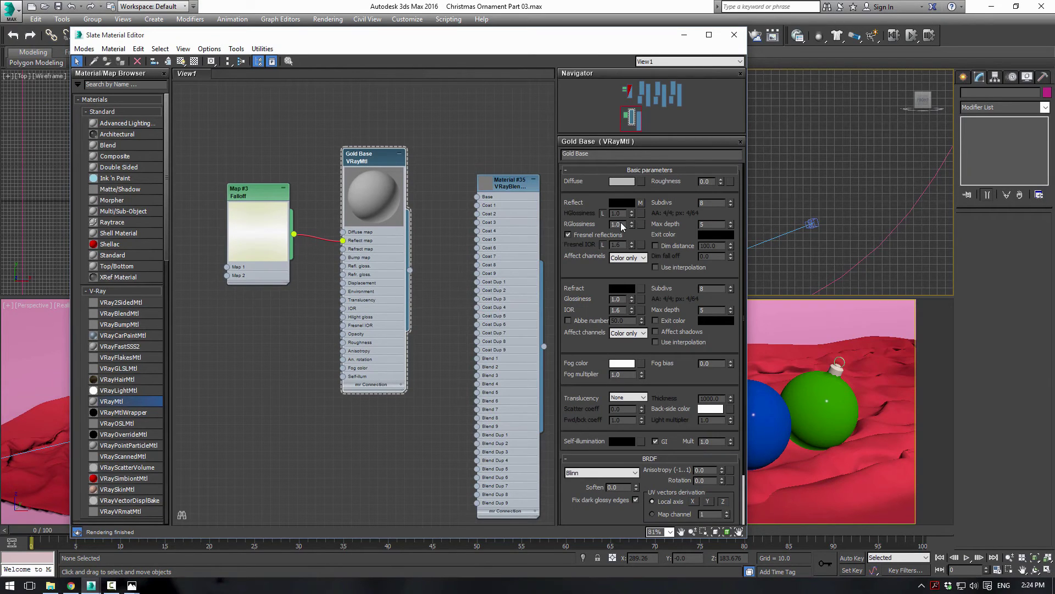
text(0.9)
key(Return)
click(194, 61)
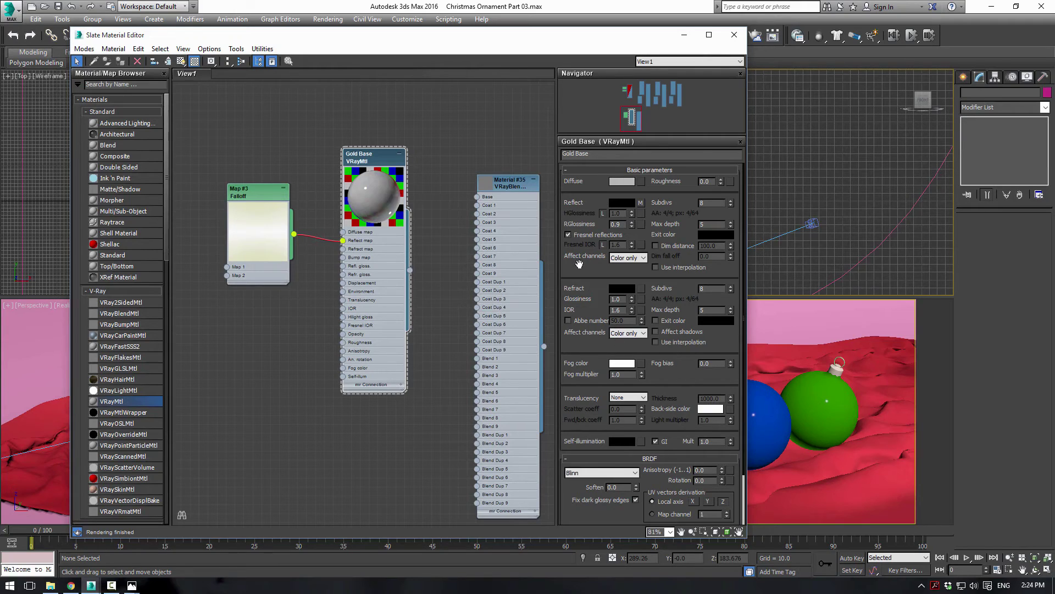
Step: Keep Fresnel reflections on and set the Fresnel IOR to 80
click(568, 236)
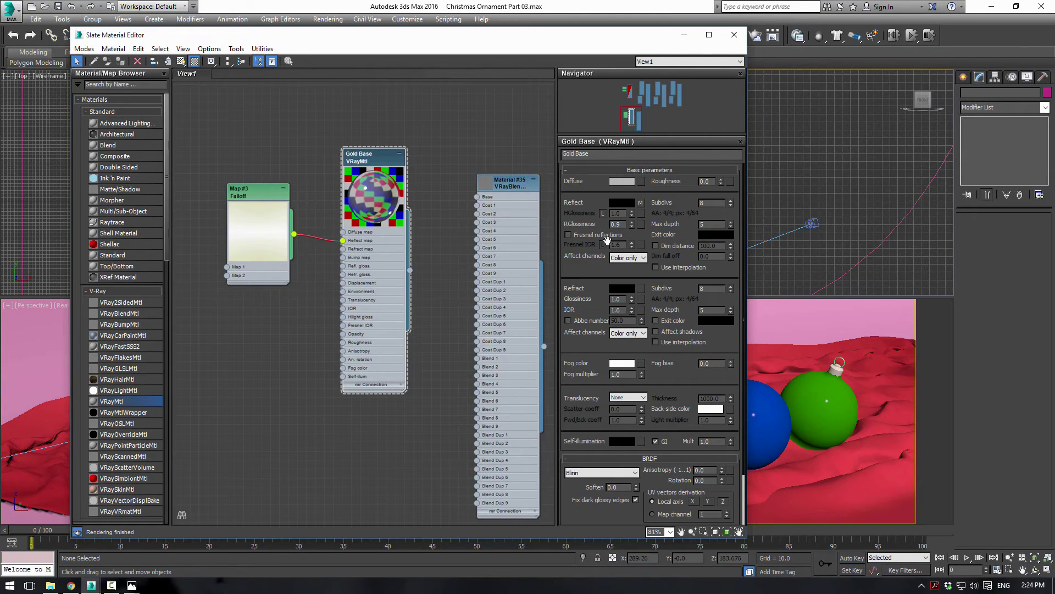
click(568, 235)
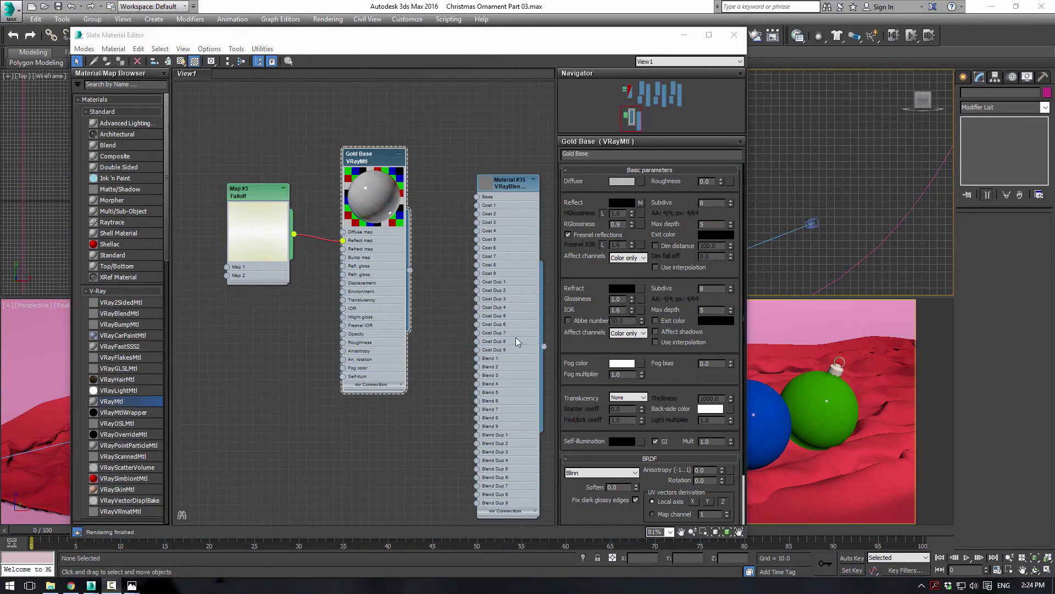
click(603, 245)
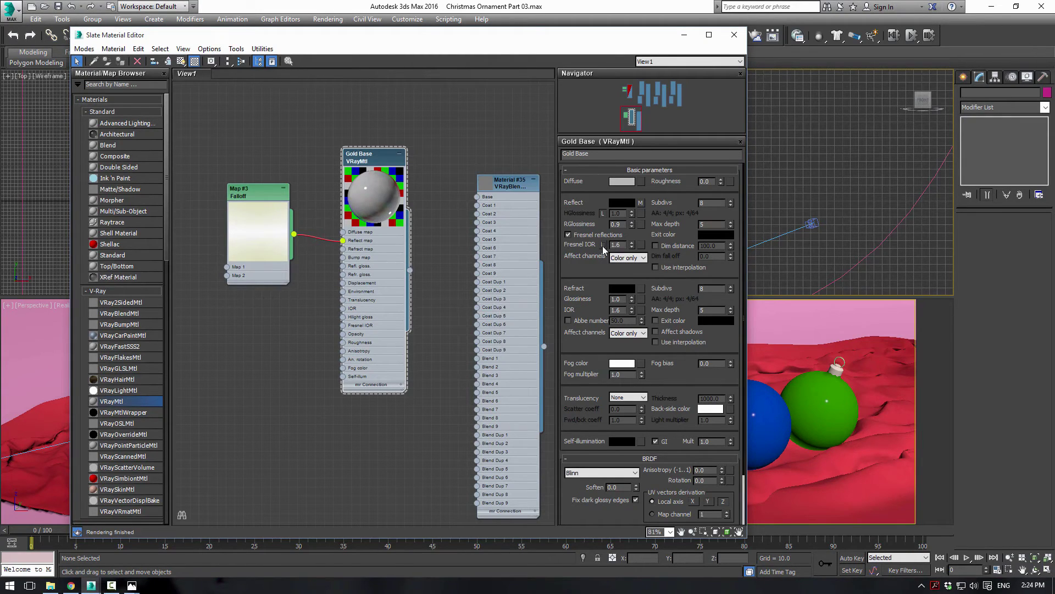
drag(622, 245, 596, 254)
key(Return)
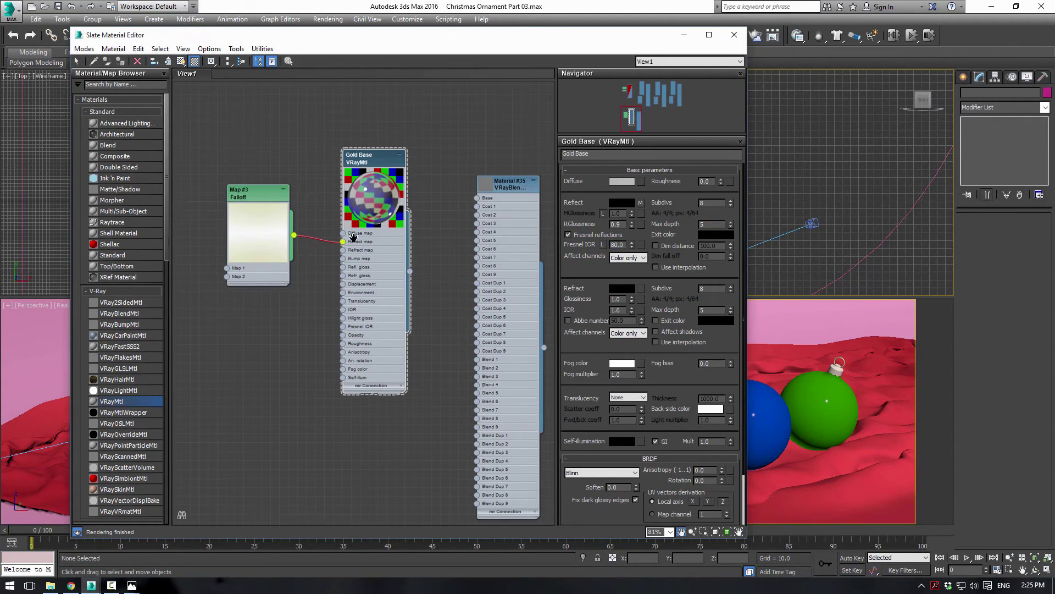
middle_drag(357, 233, 353, 263)
Step: Set Gold Base's reflection colour to a yellow gold
click(627, 204)
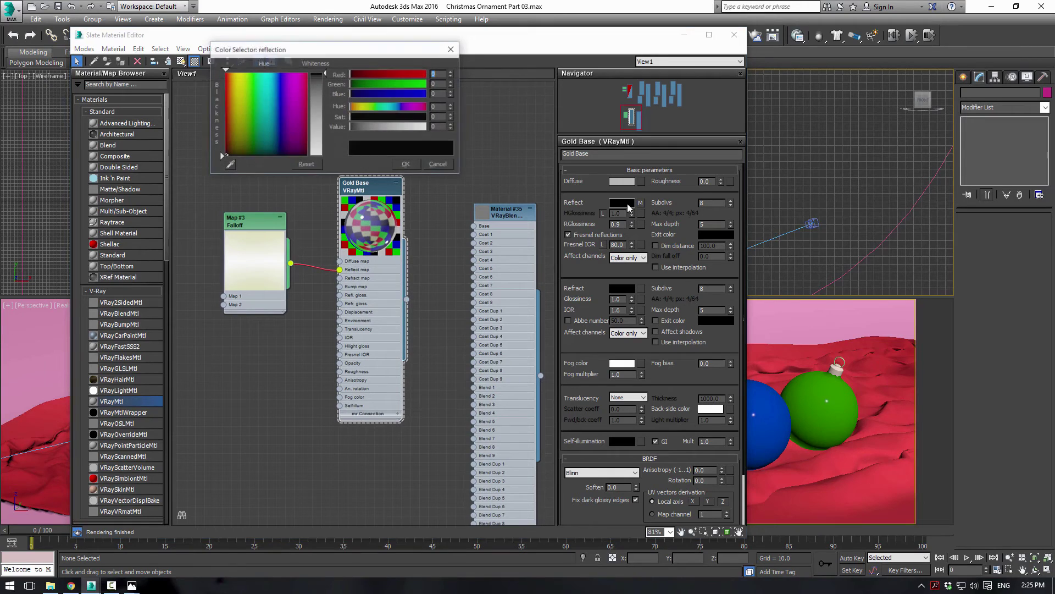
drag(398, 129, 400, 130)
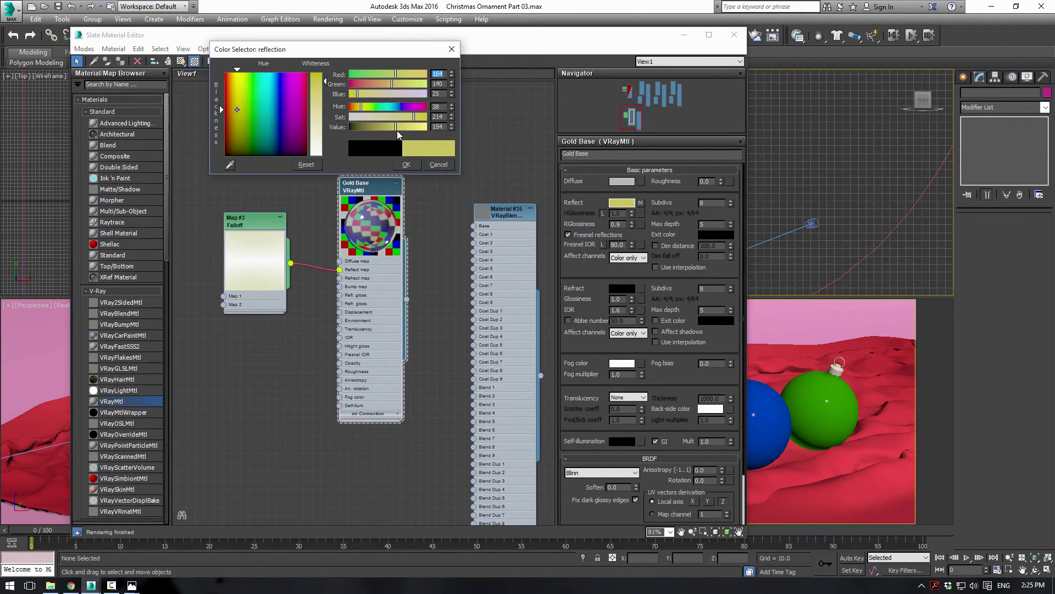
click(407, 164)
middle_drag(437, 211, 455, 198)
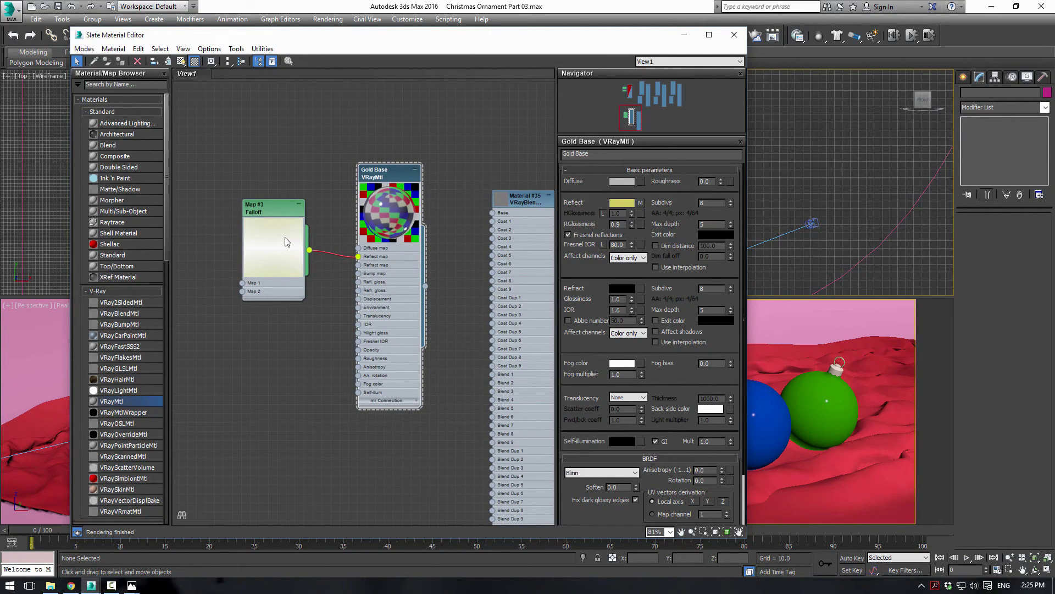
click(275, 206)
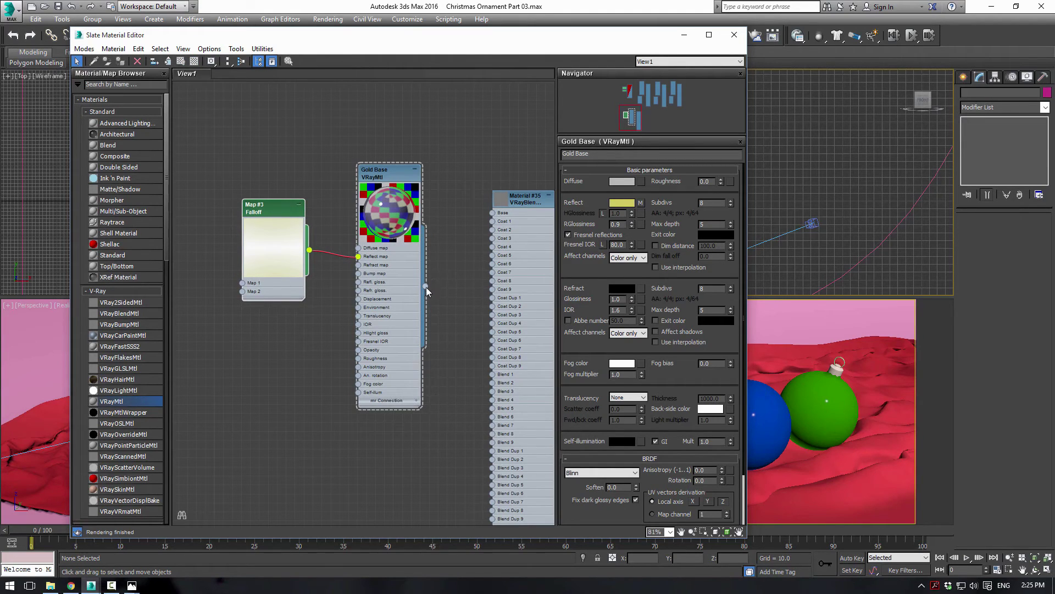
Step: Wire Gold Base into Material #35's Base, set IOR to 1.8 and BRDF to Ward
drag(425, 286, 512, 227)
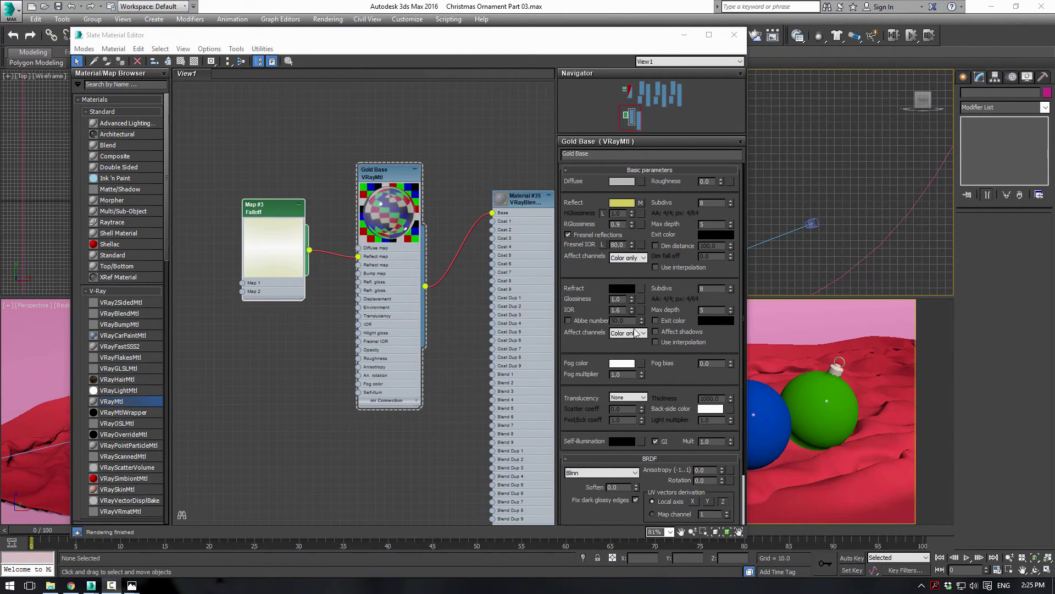
click(617, 310)
text(1.8)
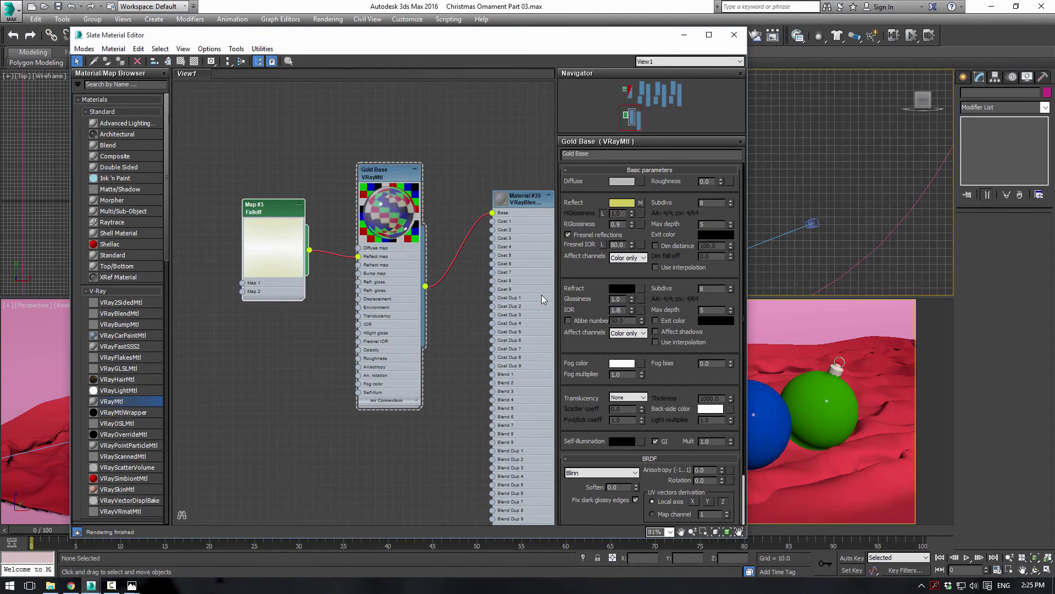
key(Return)
middle_drag(487, 200, 491, 197)
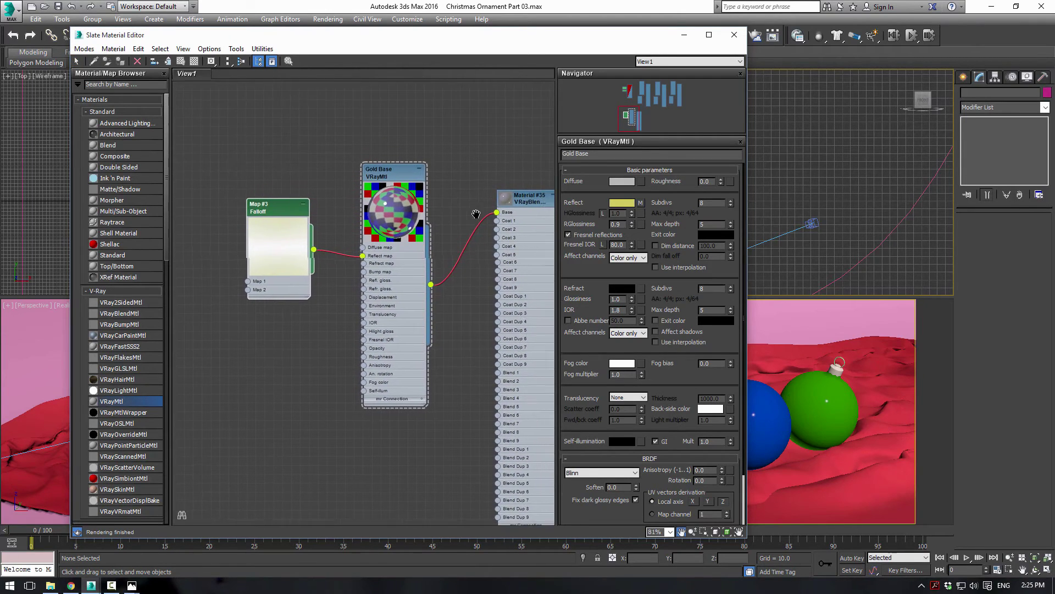
scroll(407, 215, up, 1)
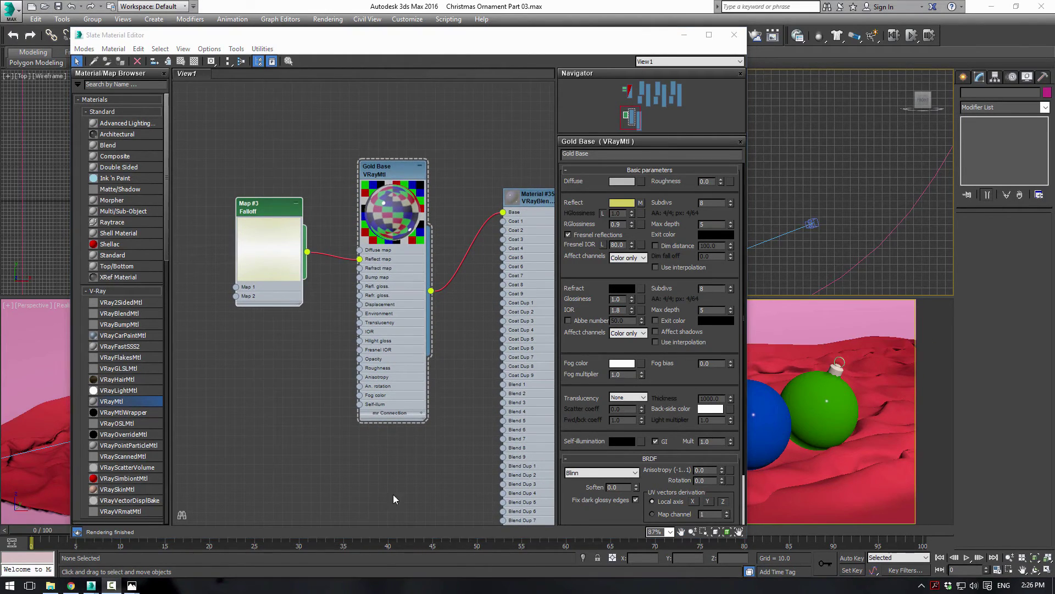
click(601, 474)
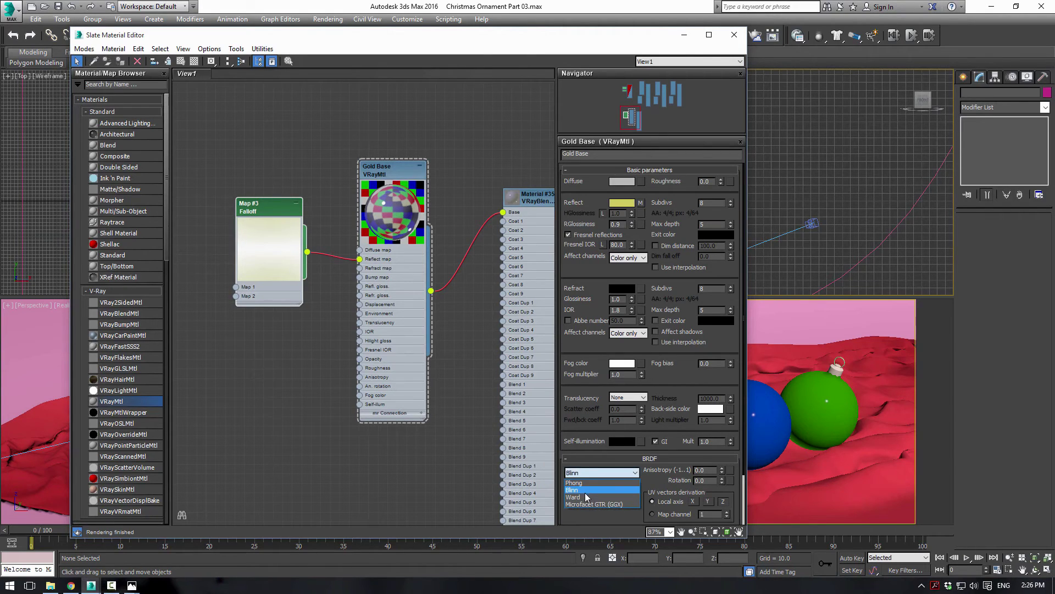
click(586, 498)
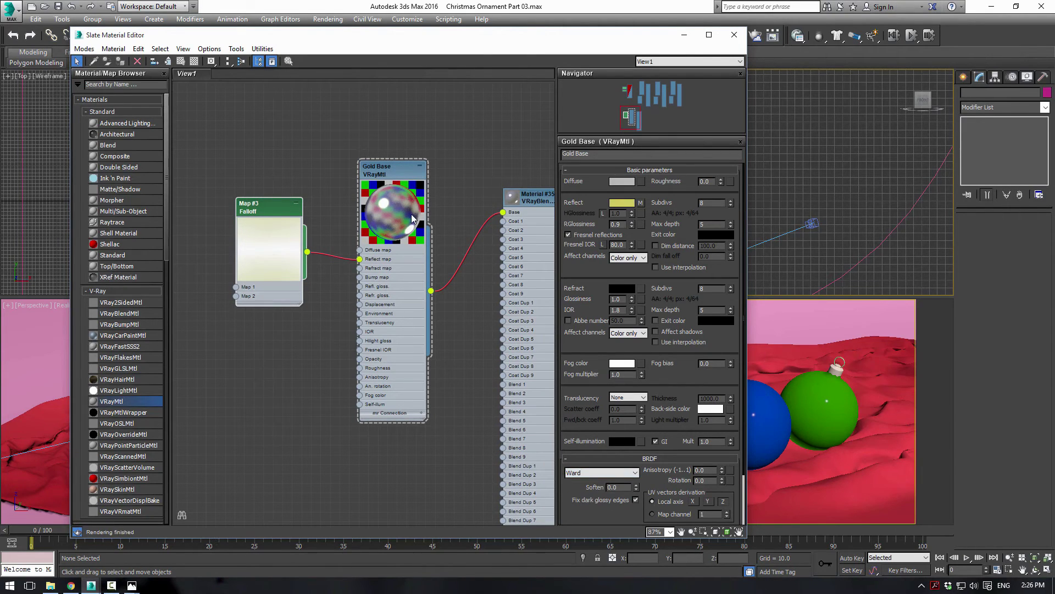
Step: Tint the Falloff map's front colour
double_click(275, 220)
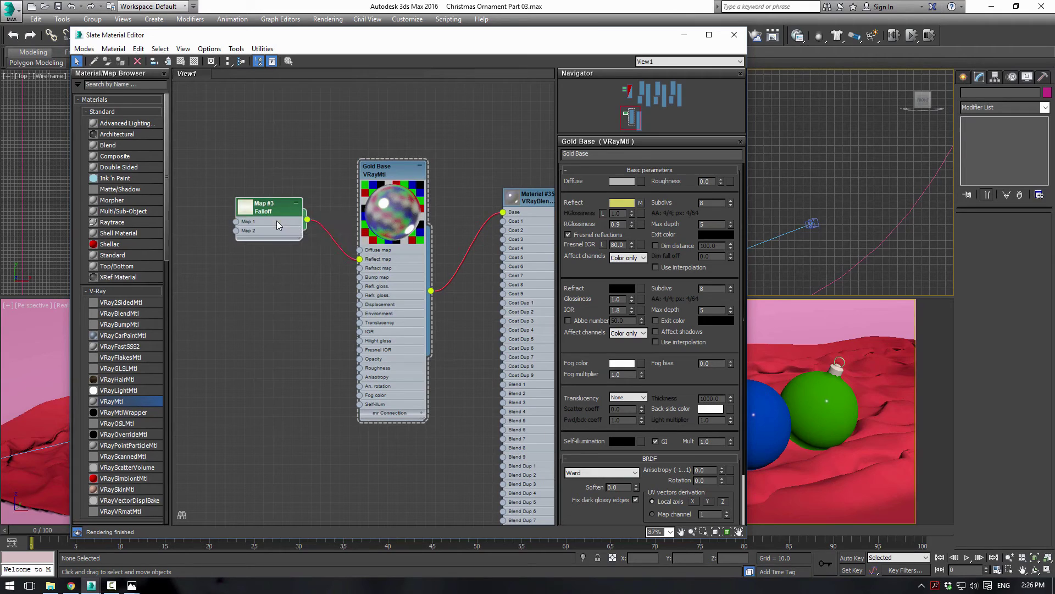
double_click(273, 212)
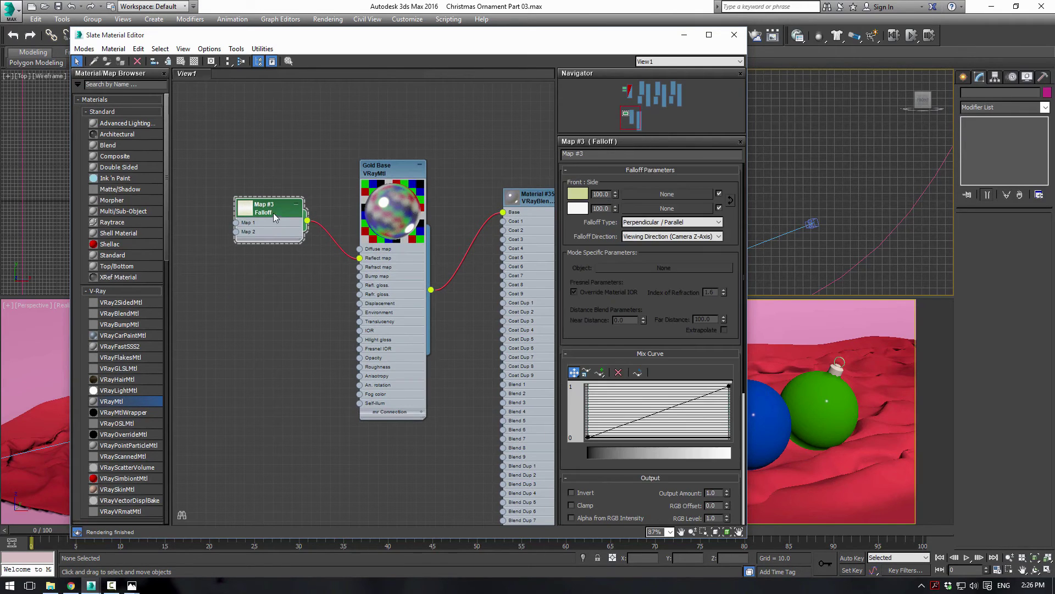
click(577, 194)
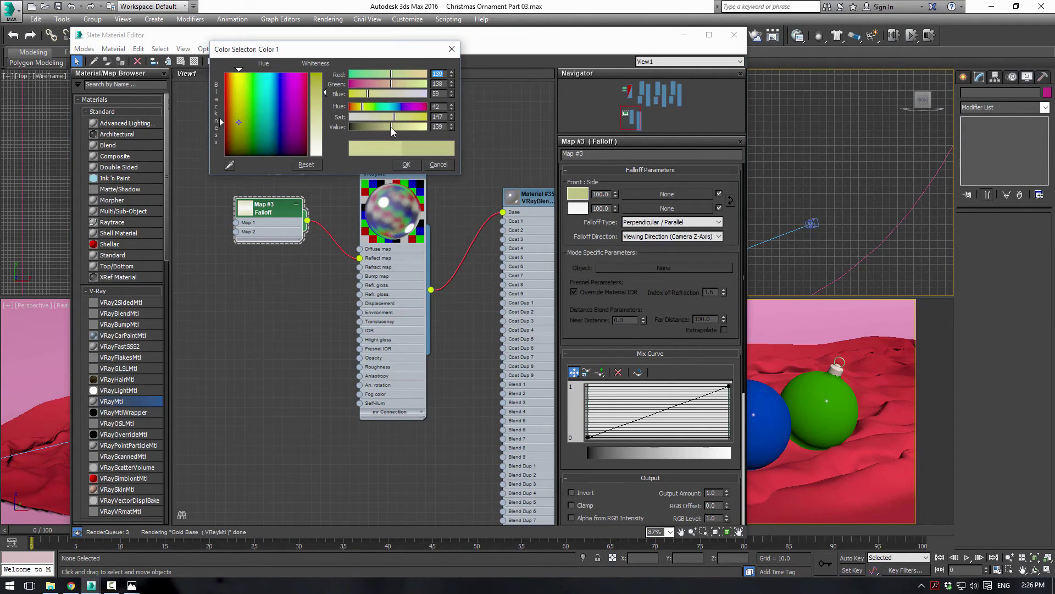
click(407, 164)
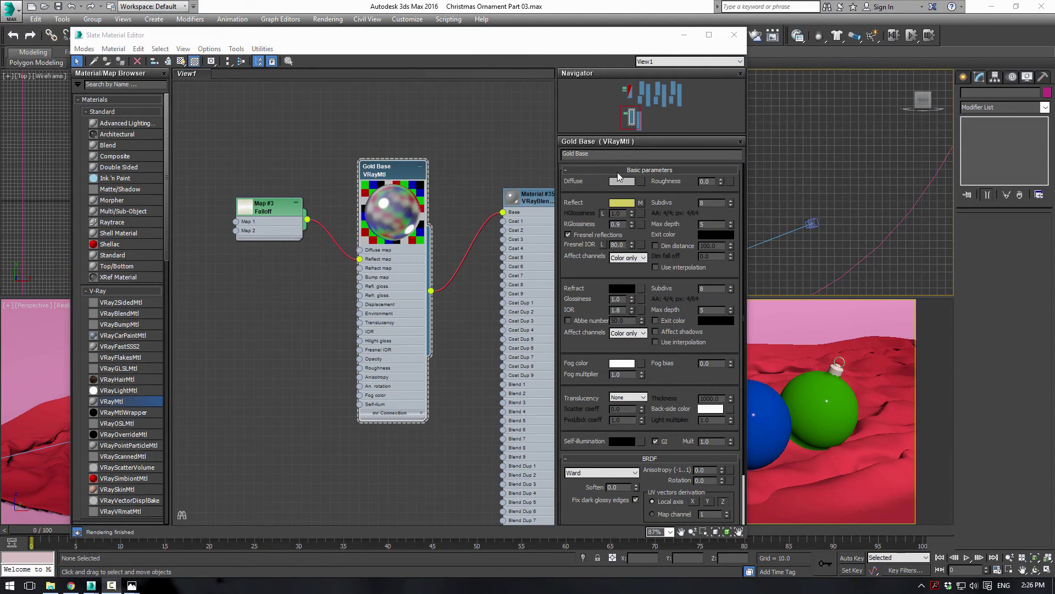
Step: Set Gold Base's diffuse colour to pure black
click(617, 182)
drag(361, 127, 351, 129)
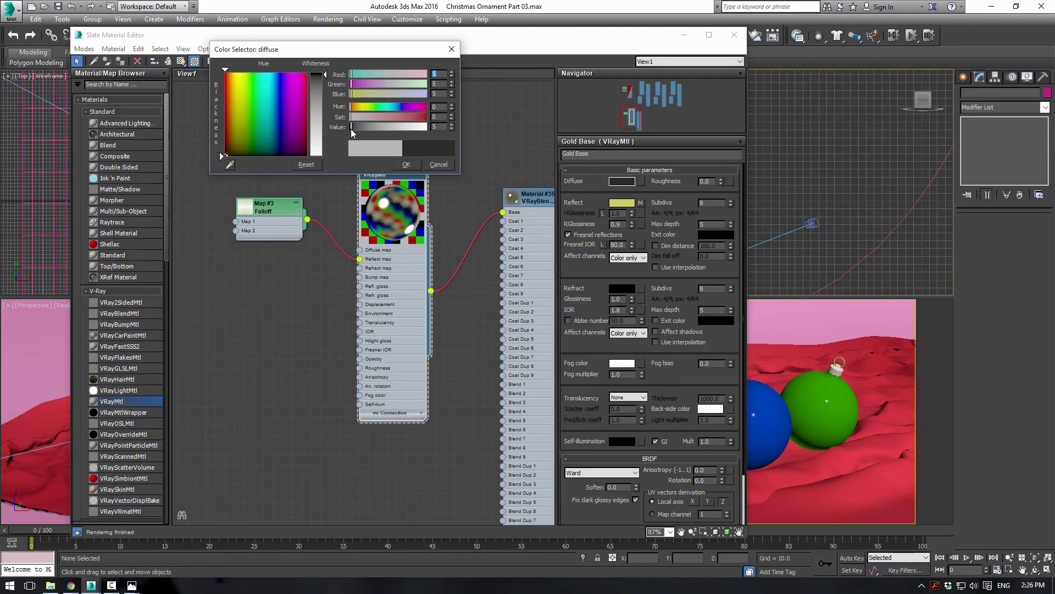
click(407, 164)
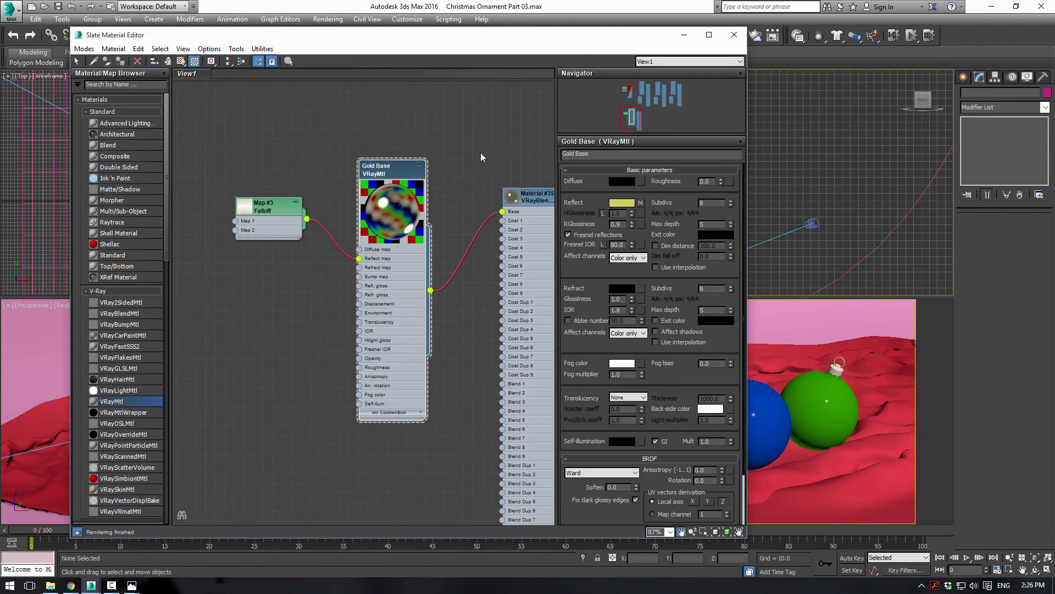
Step: Add a new VRayFlakesMtl node, Material #37, to the view
scroll(482, 159, down, 3)
middle_drag(285, 261, 300, 231)
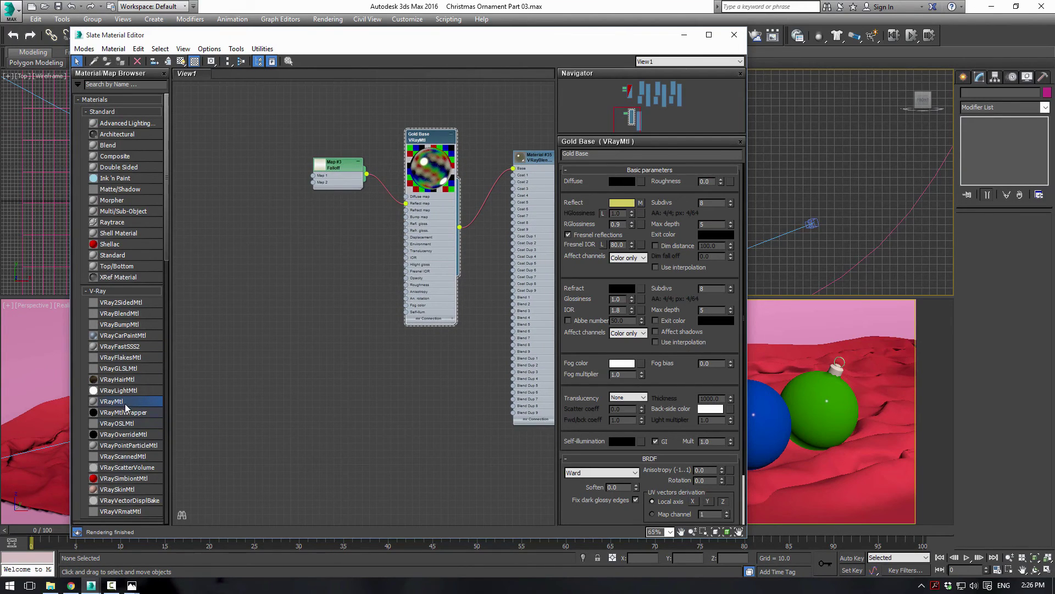
drag(124, 358, 301, 263)
Step: Set Material #37's flake colour to dark gold (152, 111, 22)
double_click(304, 270)
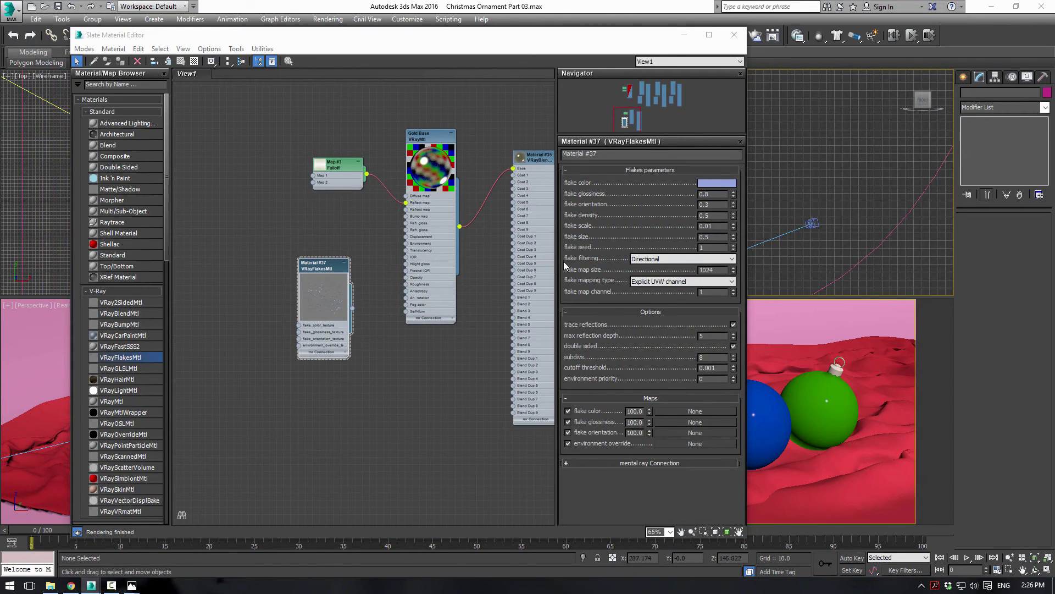
double_click(328, 281)
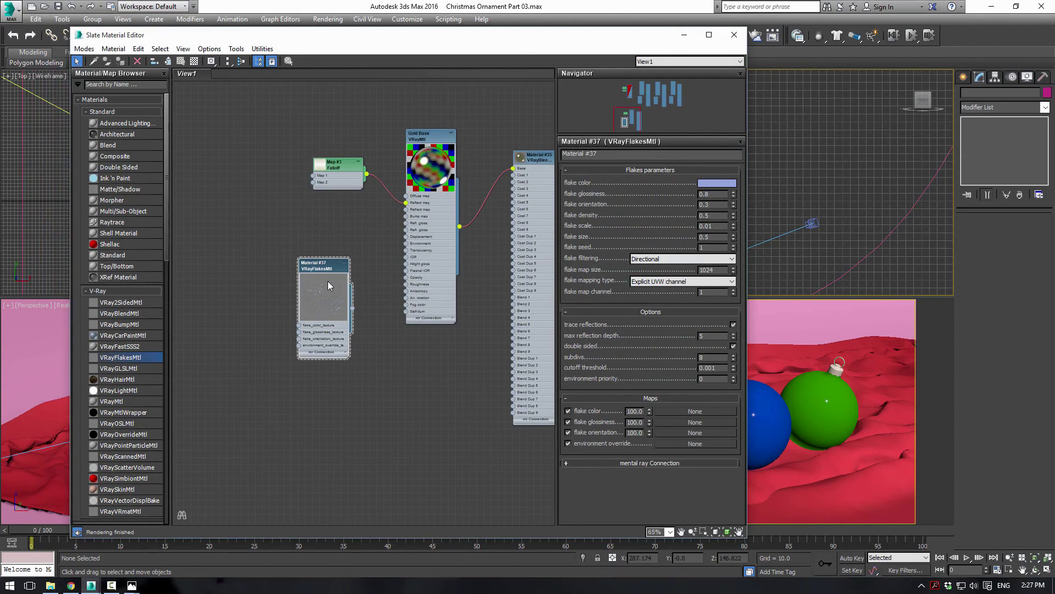
click(722, 184)
drag(364, 108, 358, 107)
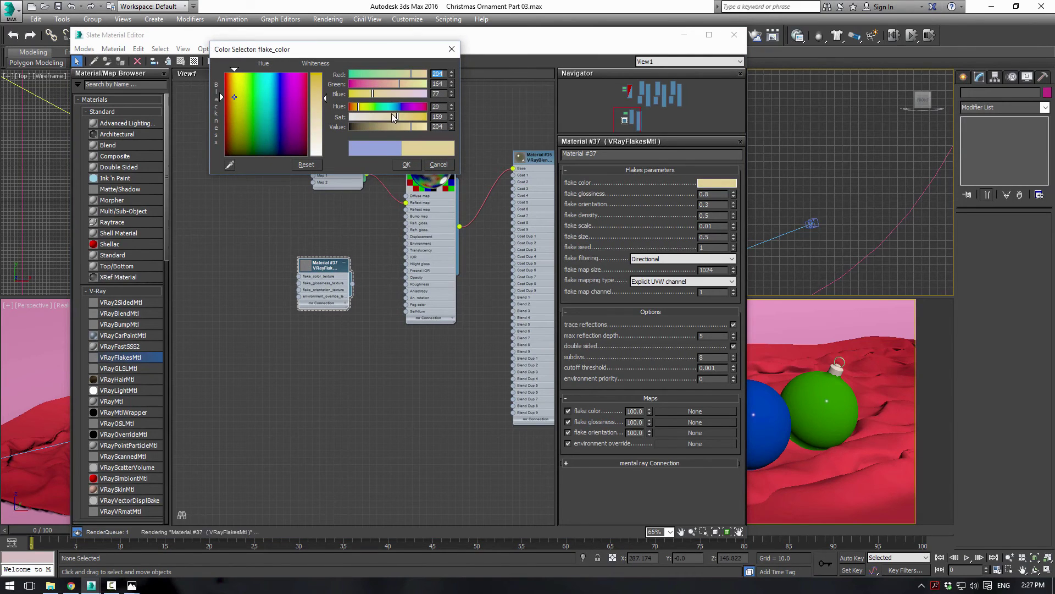
drag(222, 97, 221, 110)
drag(393, 117, 416, 117)
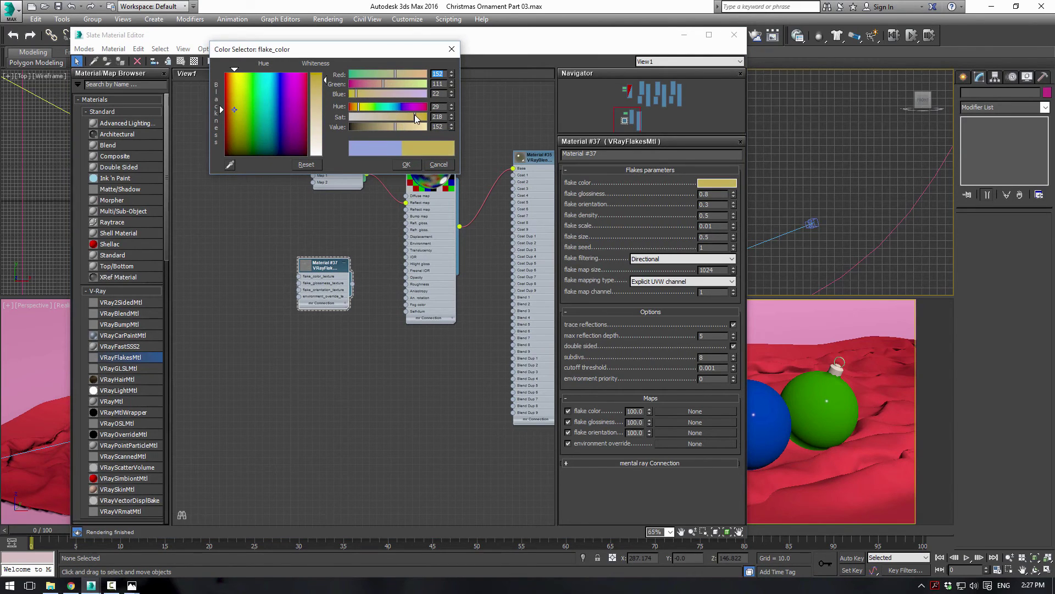
click(406, 164)
Step: Wire Material #37 into Material #35's Coat 1 slot
drag(352, 285, 514, 176)
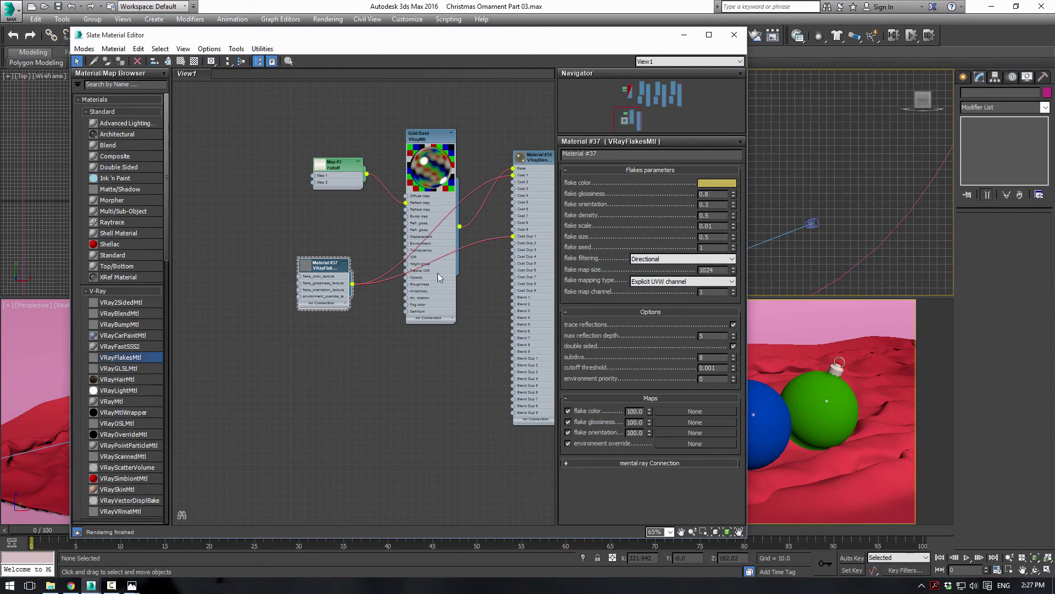
click(520, 157)
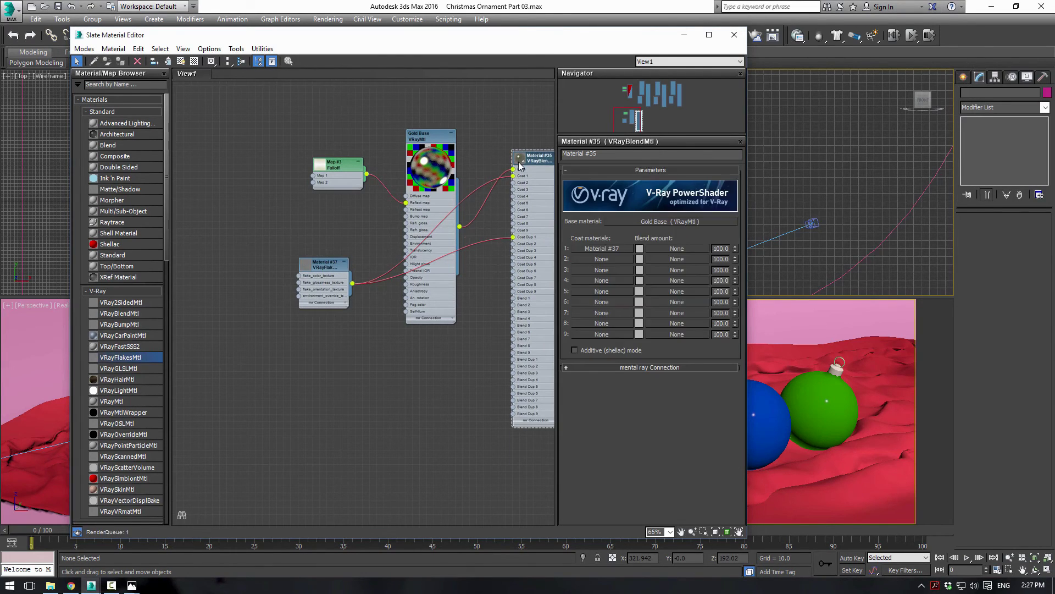
middle_drag(525, 125, 481, 120)
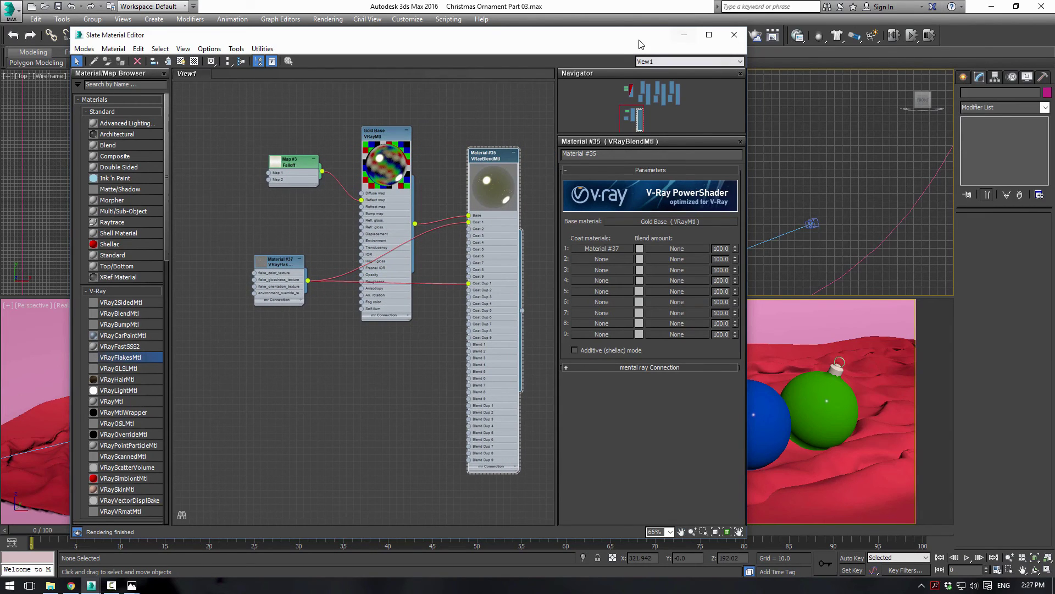
Step: Ungroup the red, blue and green ornaments
drag(640, 45, 301, 45)
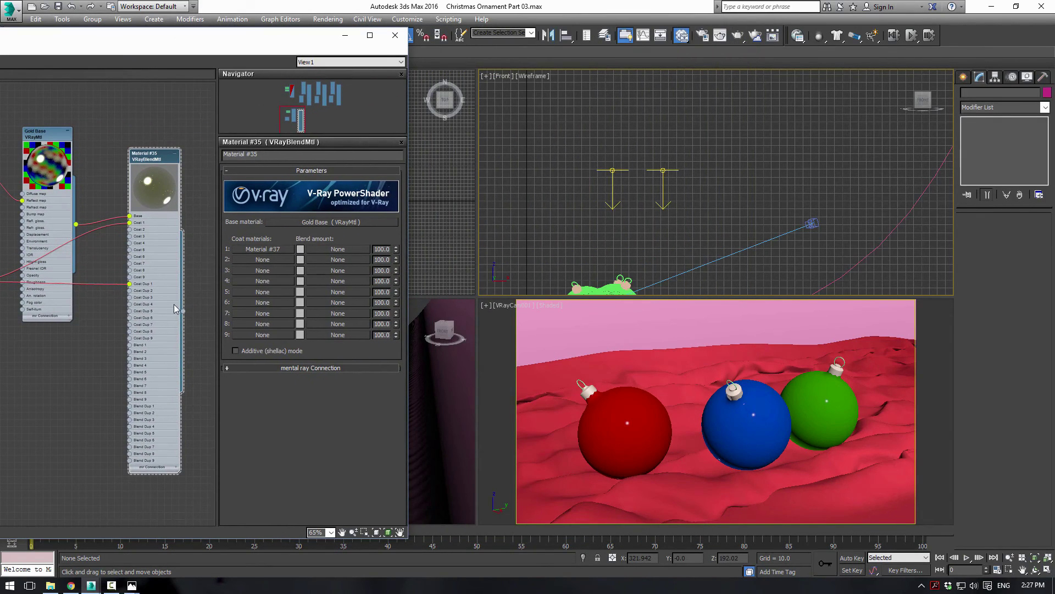
click(647, 421)
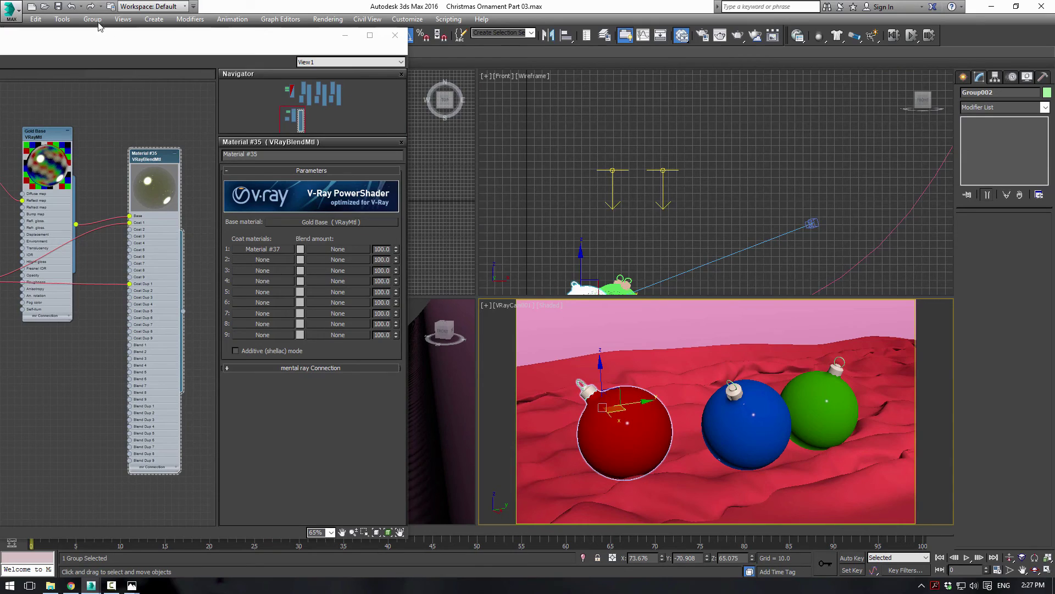
click(94, 19)
click(739, 405)
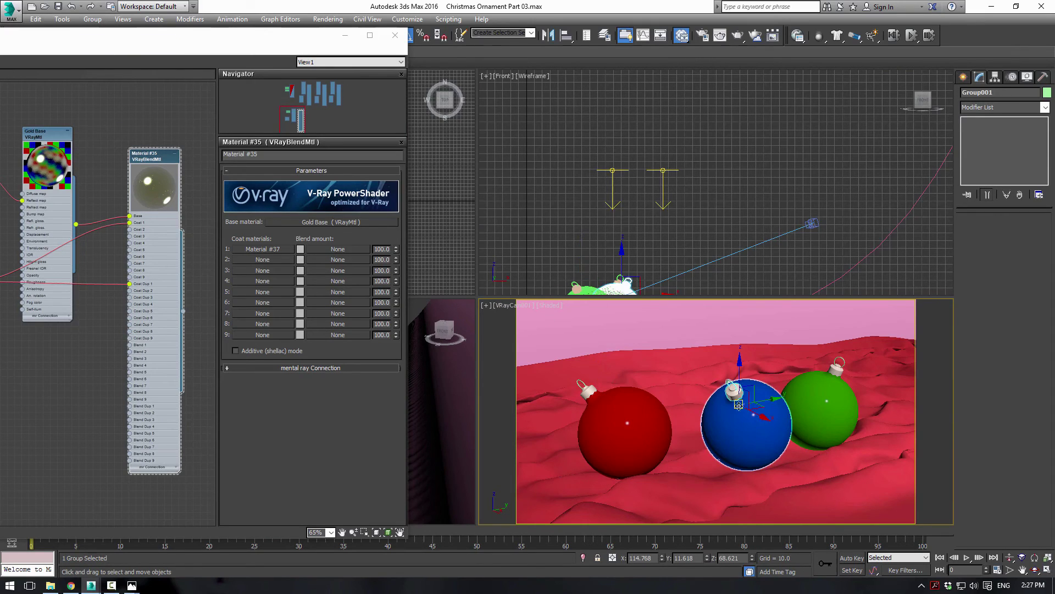
click(92, 20)
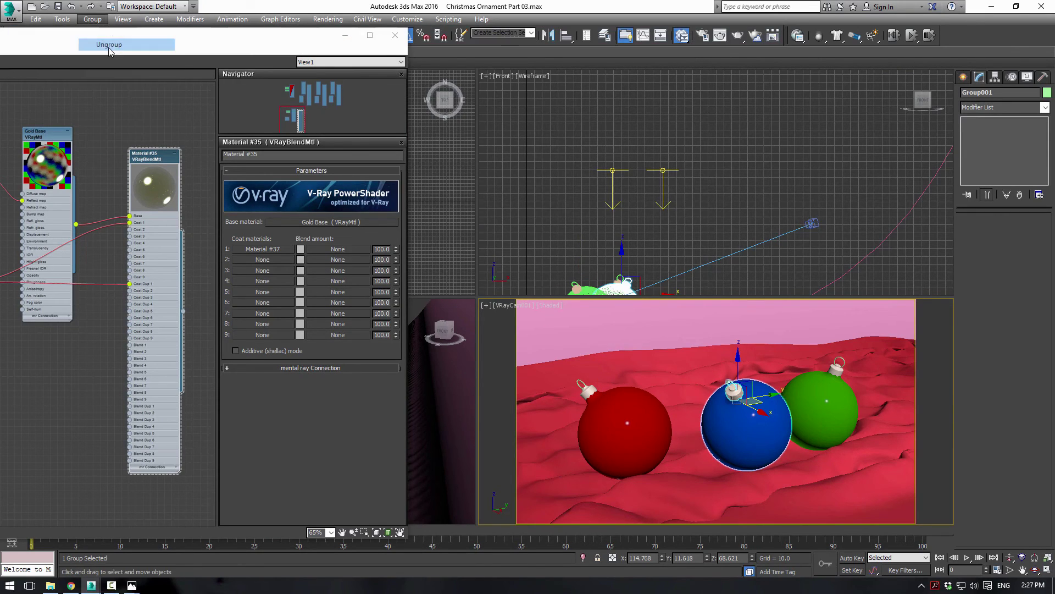
click(108, 47)
click(804, 405)
click(93, 20)
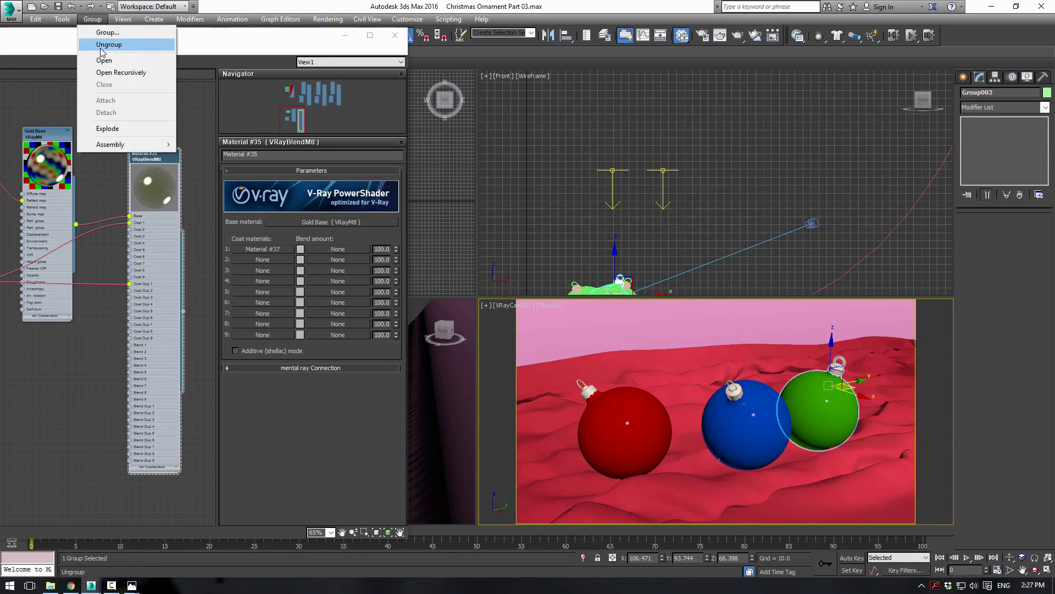
click(109, 47)
Step: Assign gold Material #35 to the red ornament's cap
click(589, 394)
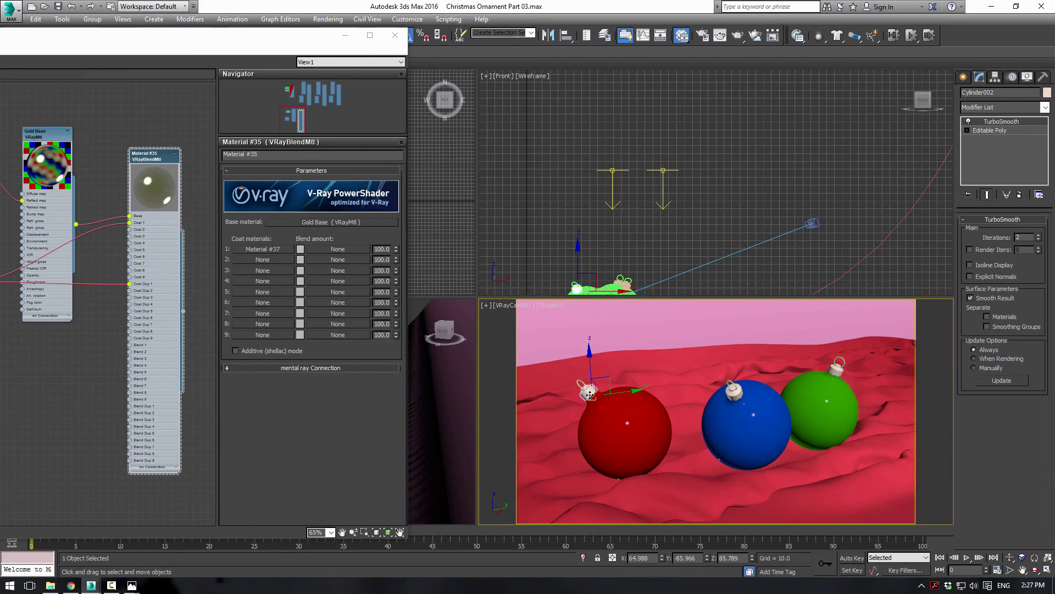
ctrl+click(580, 386)
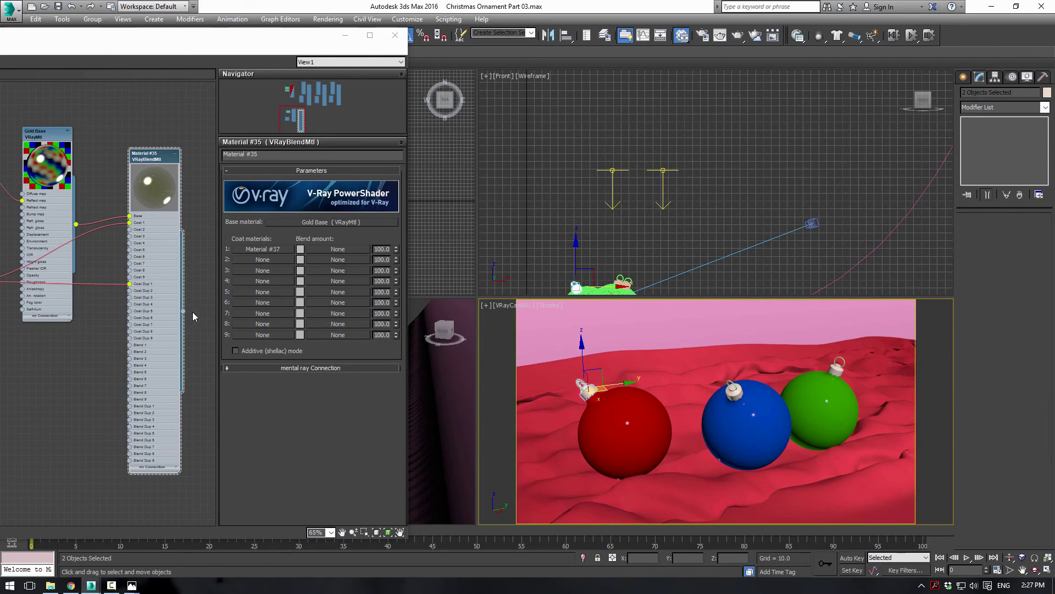
drag(183, 311, 589, 395)
click(500, 314)
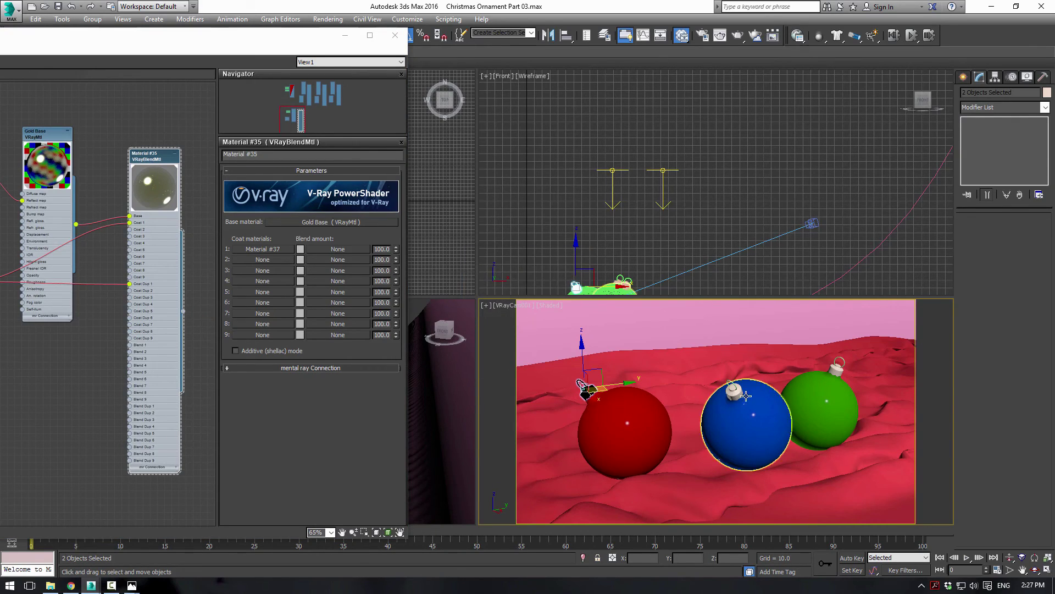
click(731, 387)
Step: Assign gold Material #35 to the blue and green ornament caps
ctrl+click(730, 384)
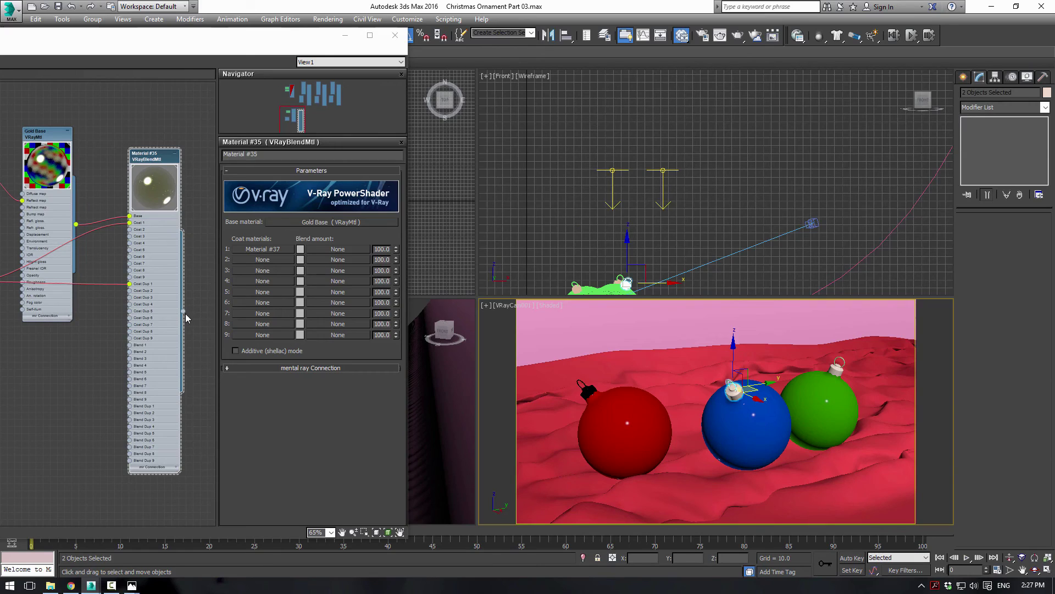
drag(183, 312, 734, 392)
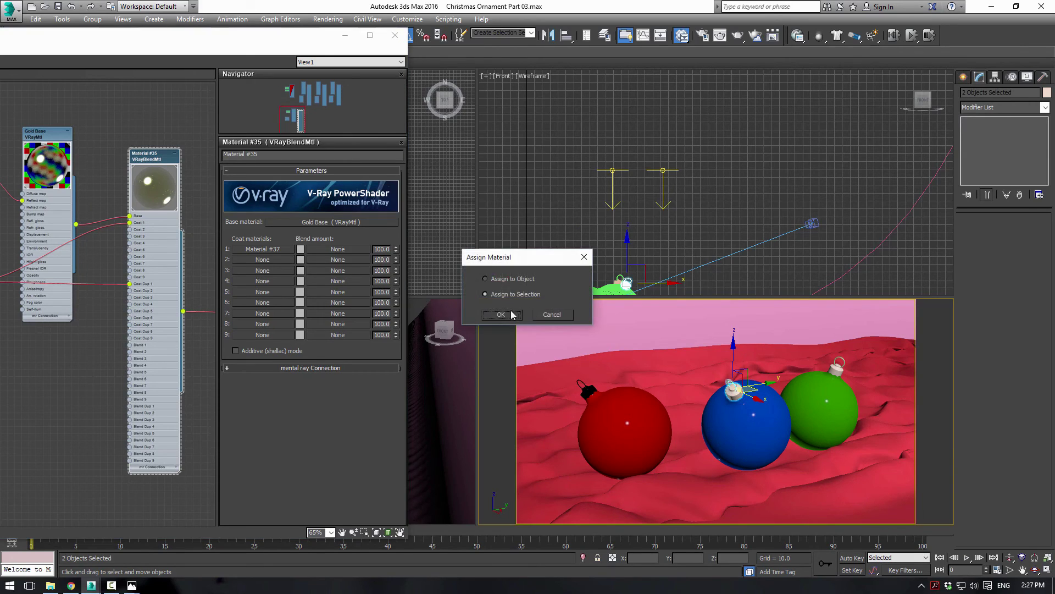
click(509, 315)
click(838, 365)
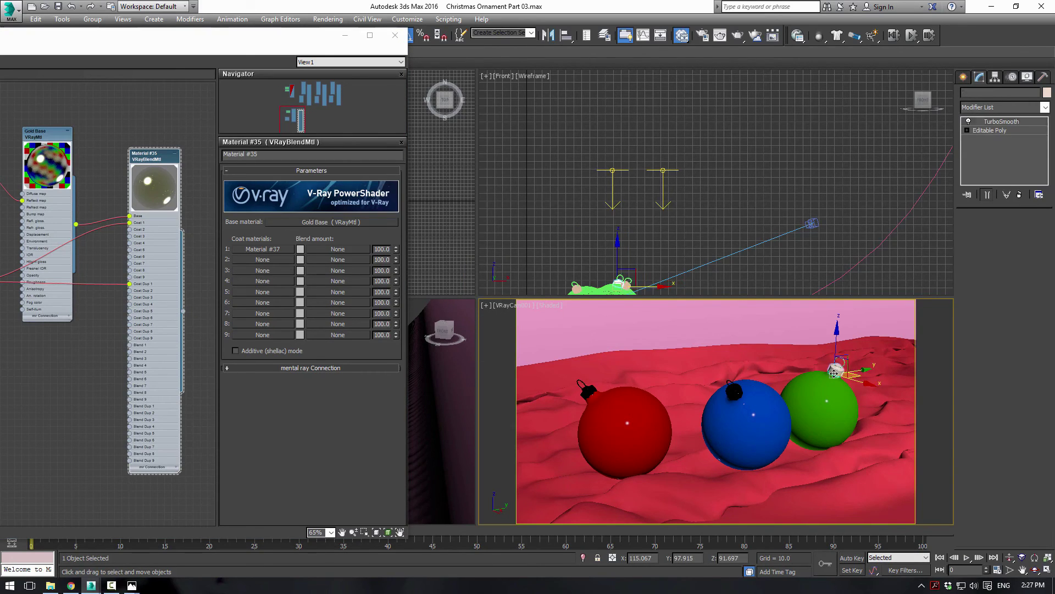
ctrl+click(841, 361)
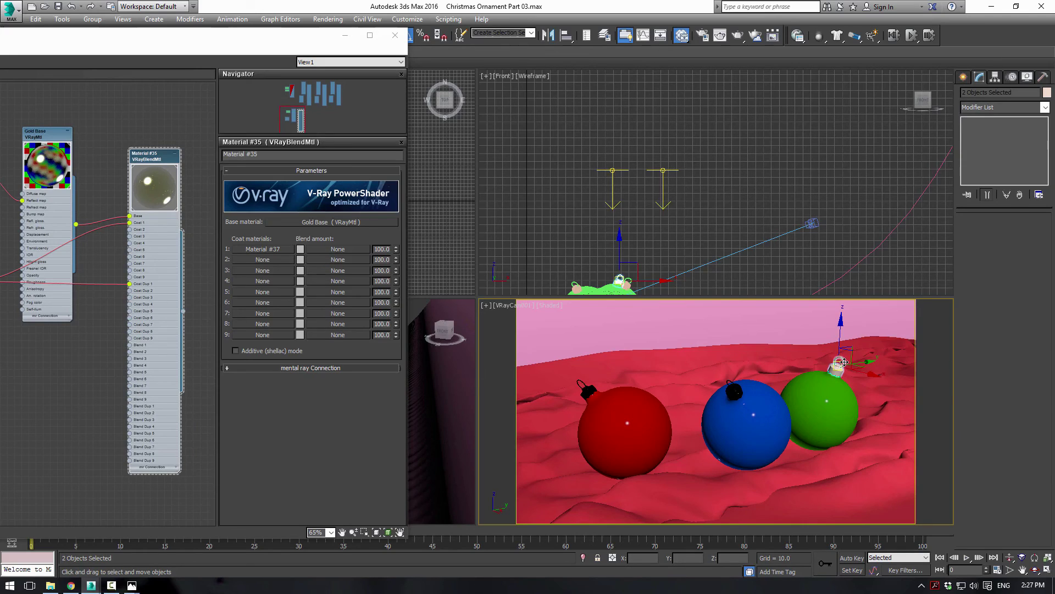
drag(184, 312, 837, 368)
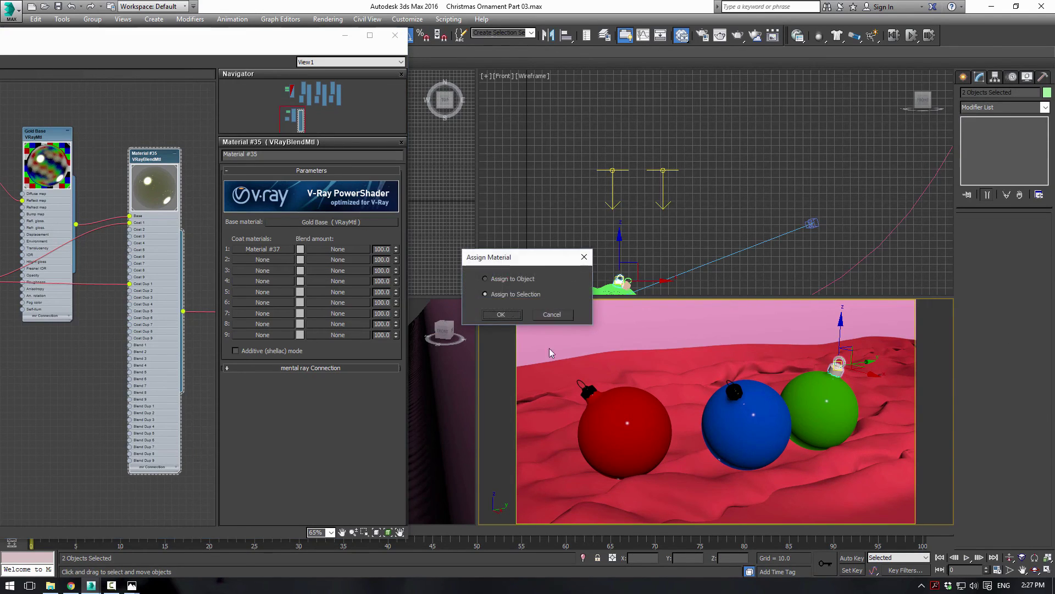
click(501, 315)
Step: Add a new VRayMtl node, Material #38, and open its parameters
scroll(160, 186, down, 5)
middle_drag(122, 275, 141, 403)
drag(171, 39, 540, 60)
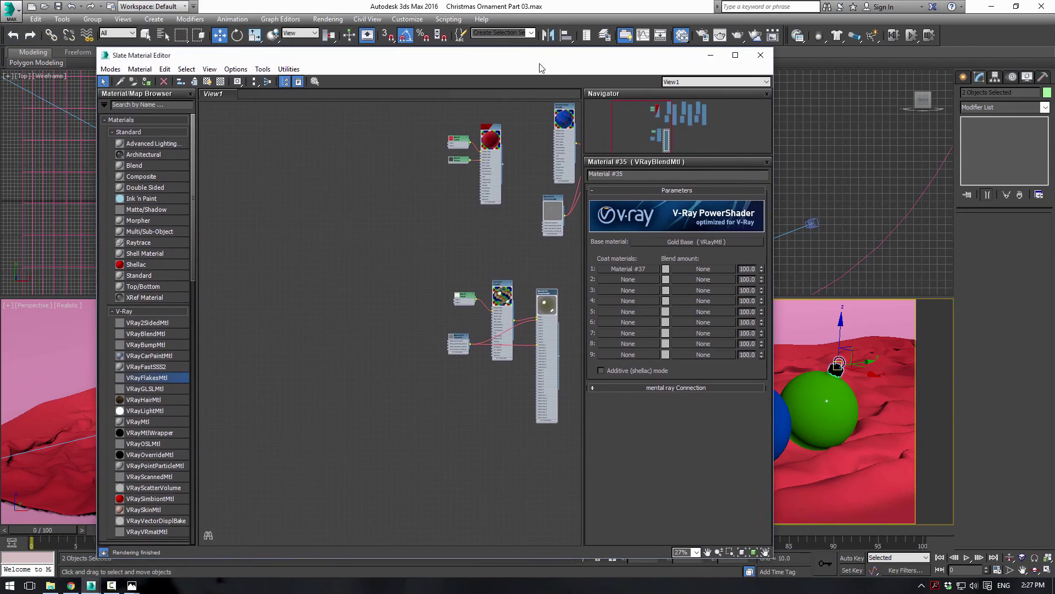
drag(146, 423, 416, 200)
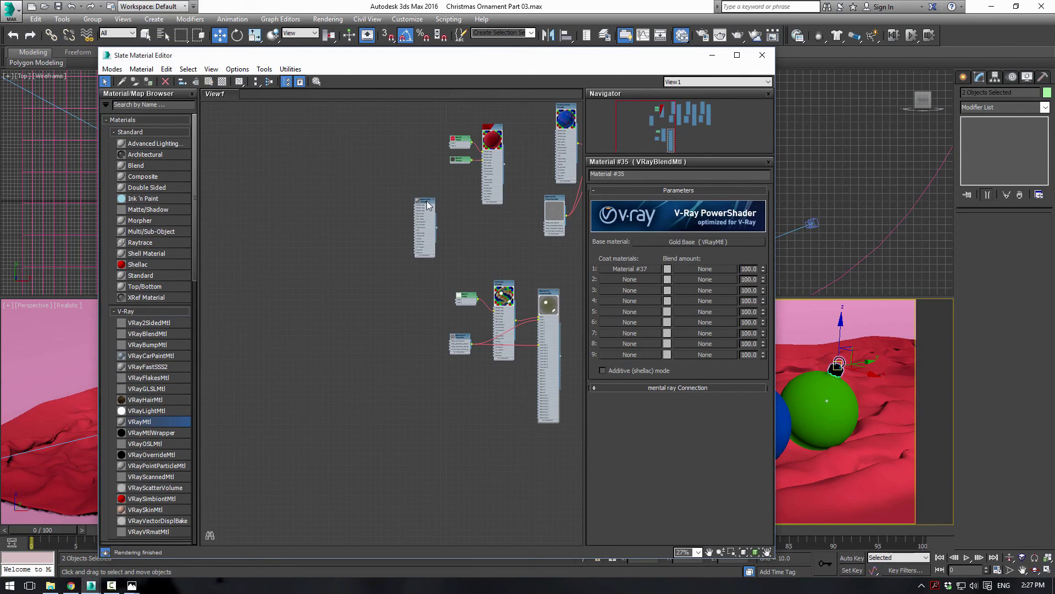
double_click(426, 200)
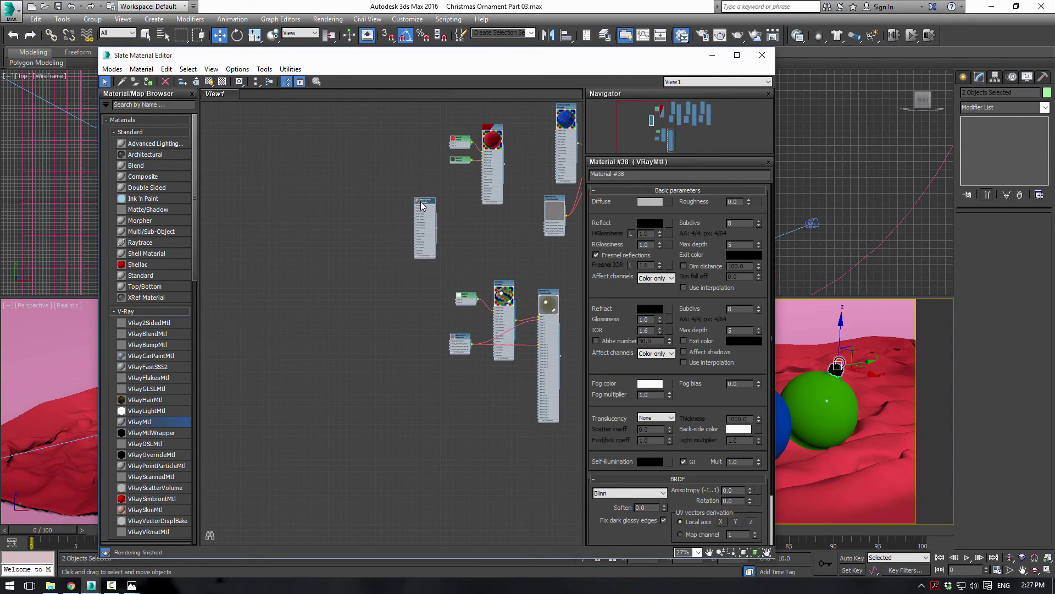
Step: Set its diffuse to RGB 201,162,138 and apply it to the backdrop
click(650, 203)
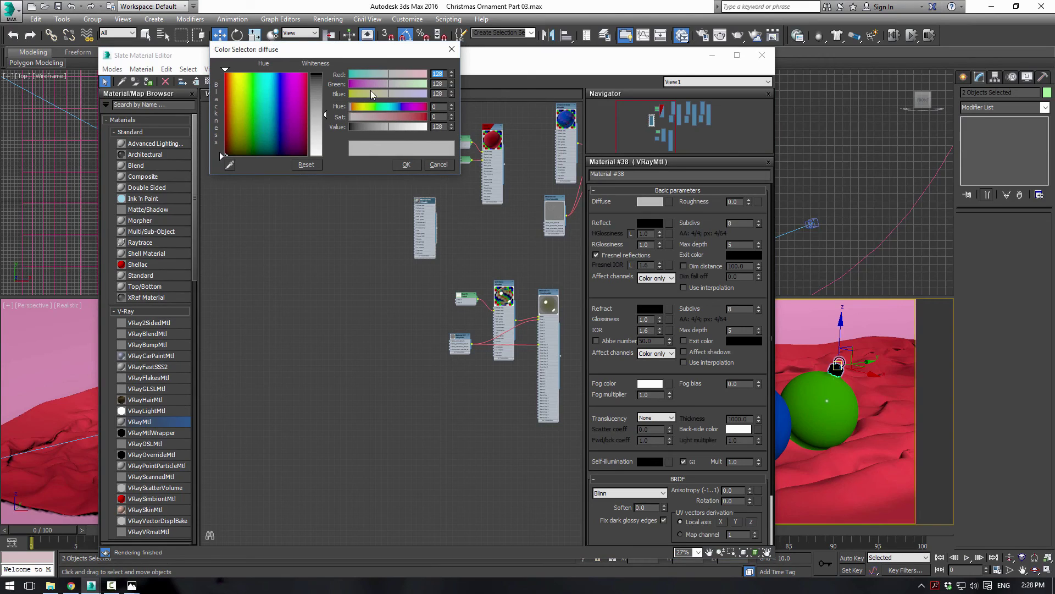
drag(371, 92, 377, 94)
click(403, 127)
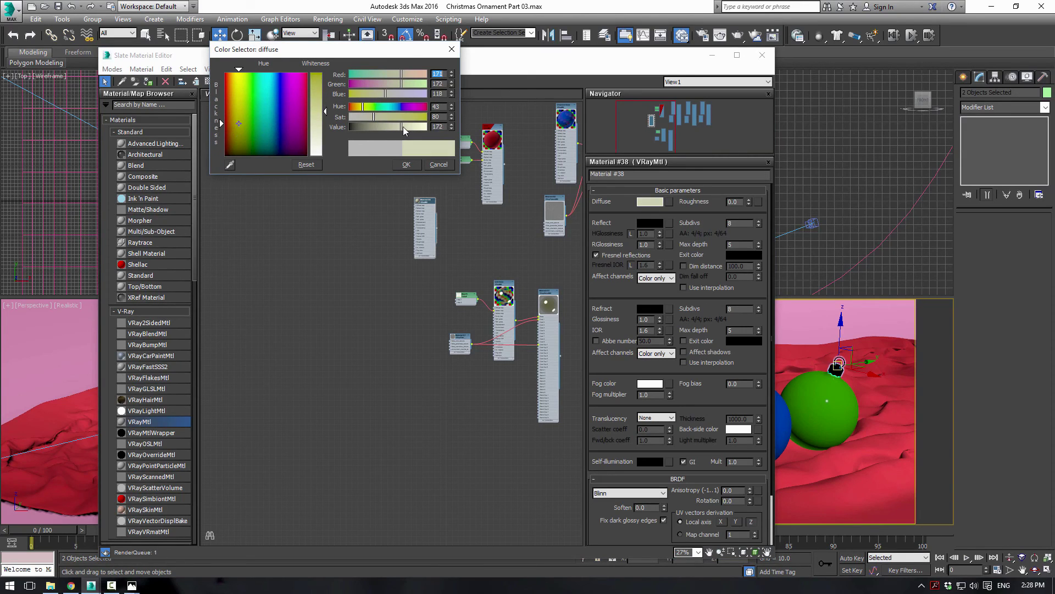
click(410, 127)
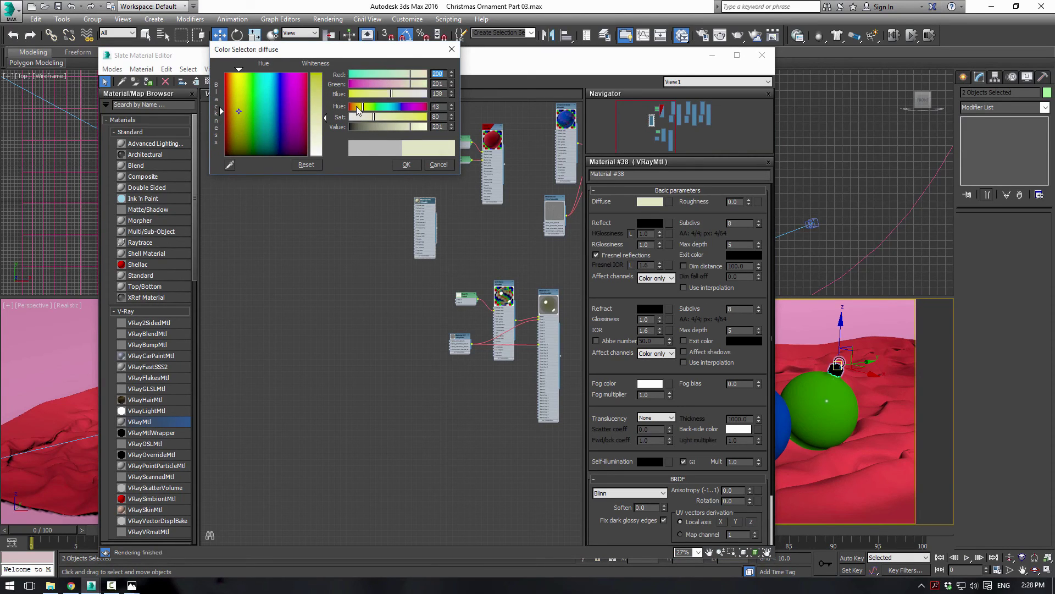
drag(358, 110, 355, 108)
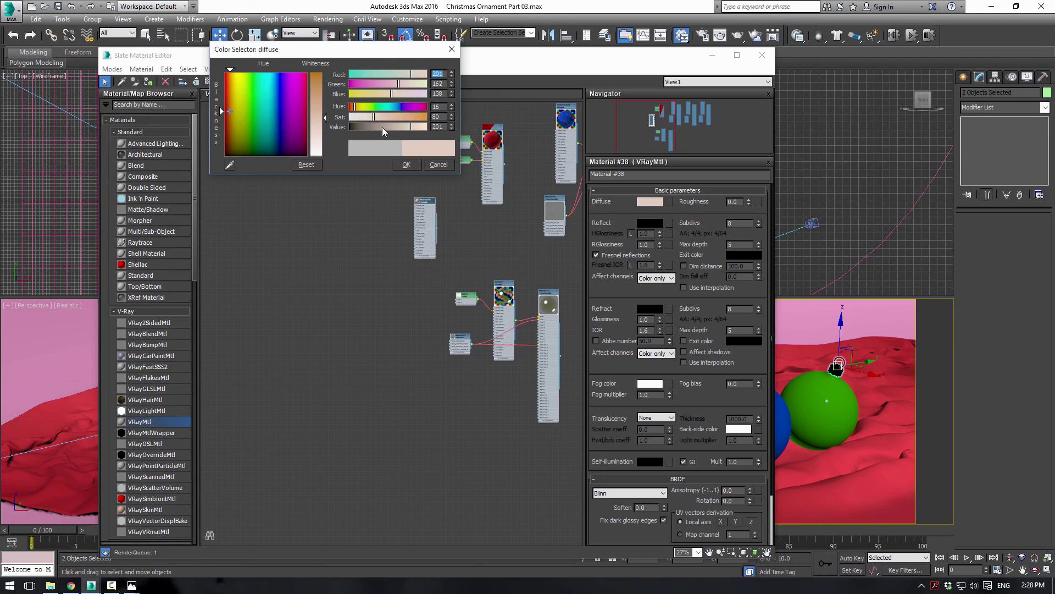
click(406, 165)
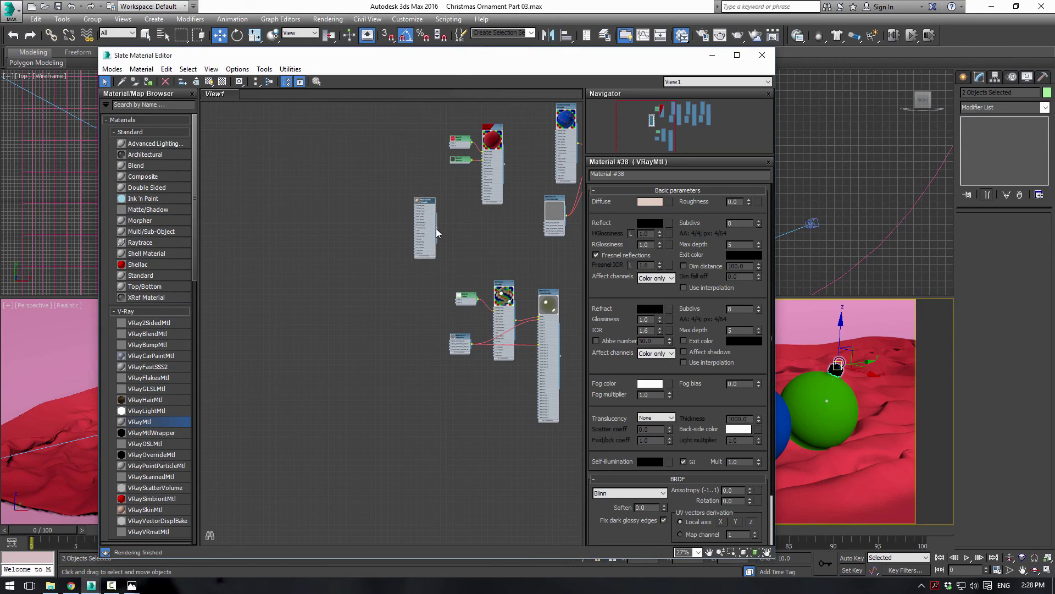
drag(436, 229, 797, 313)
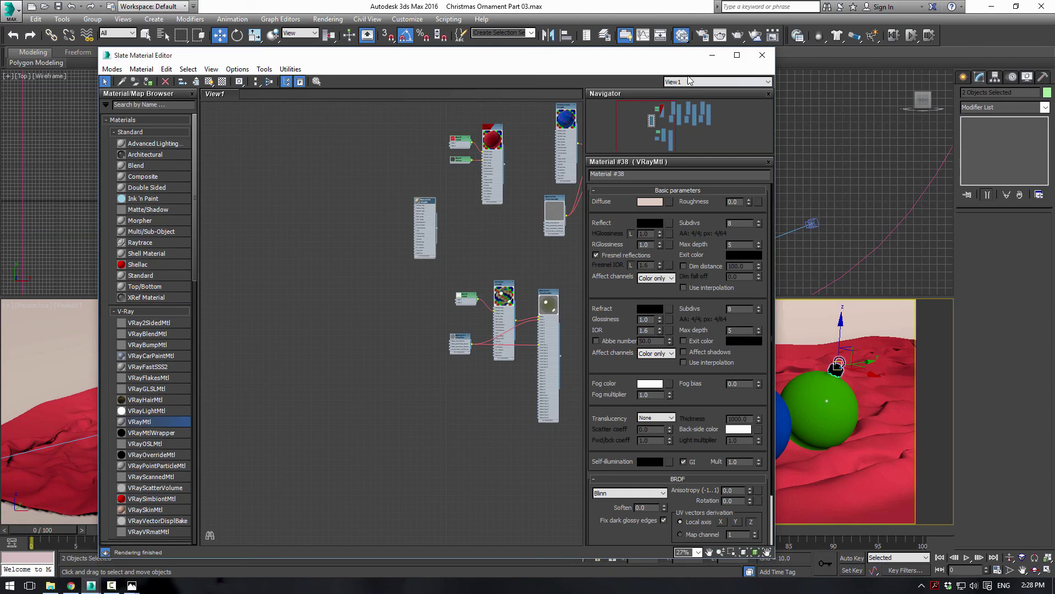
drag(631, 58, 0, 27)
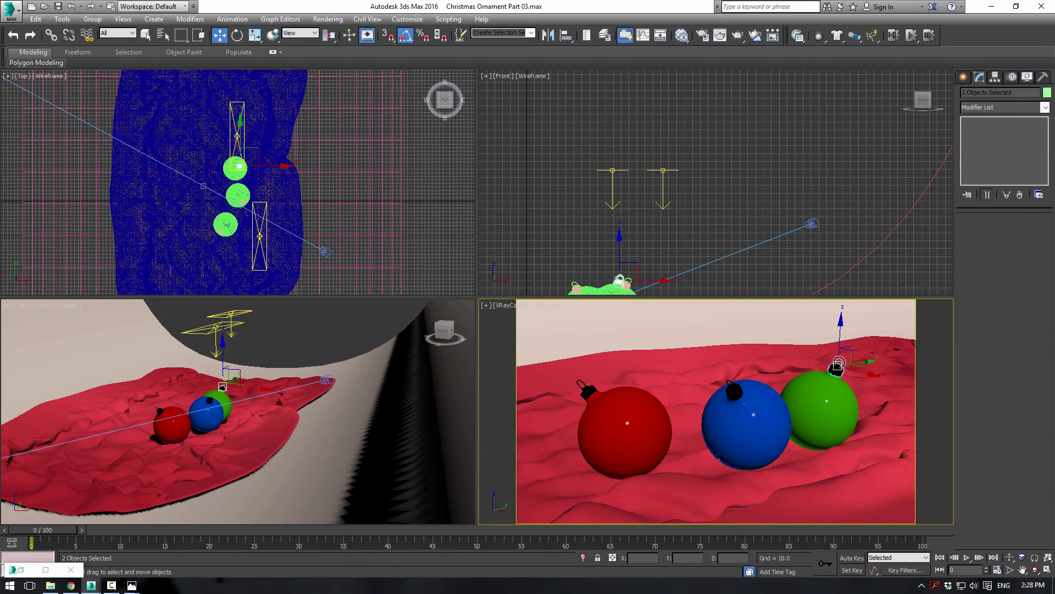
Step: Run a V-Ray test render of the camera view and move the frame buffer aside
click(737, 35)
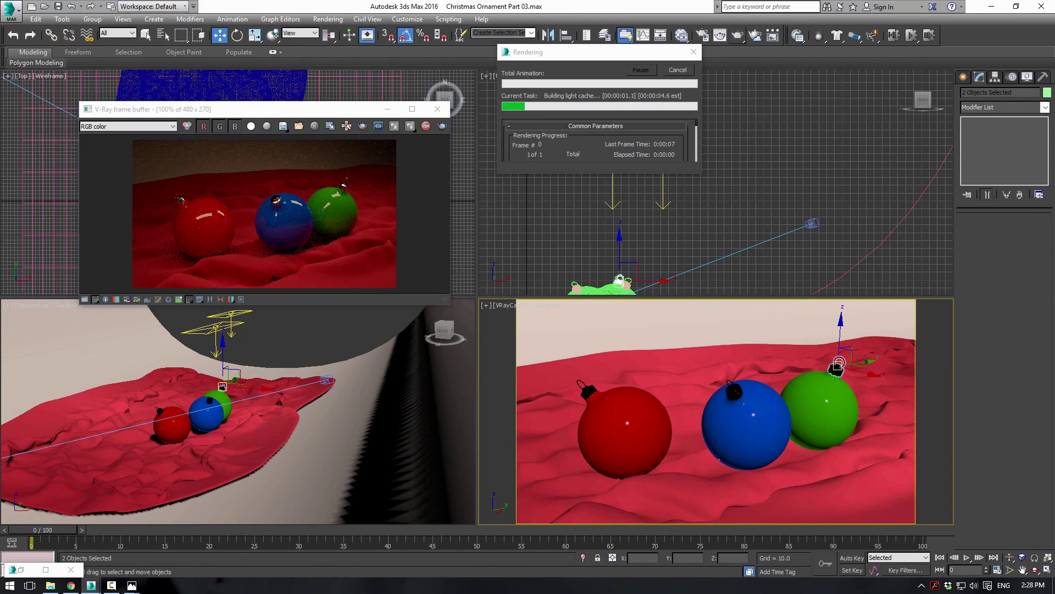
drag(302, 113, 720, 166)
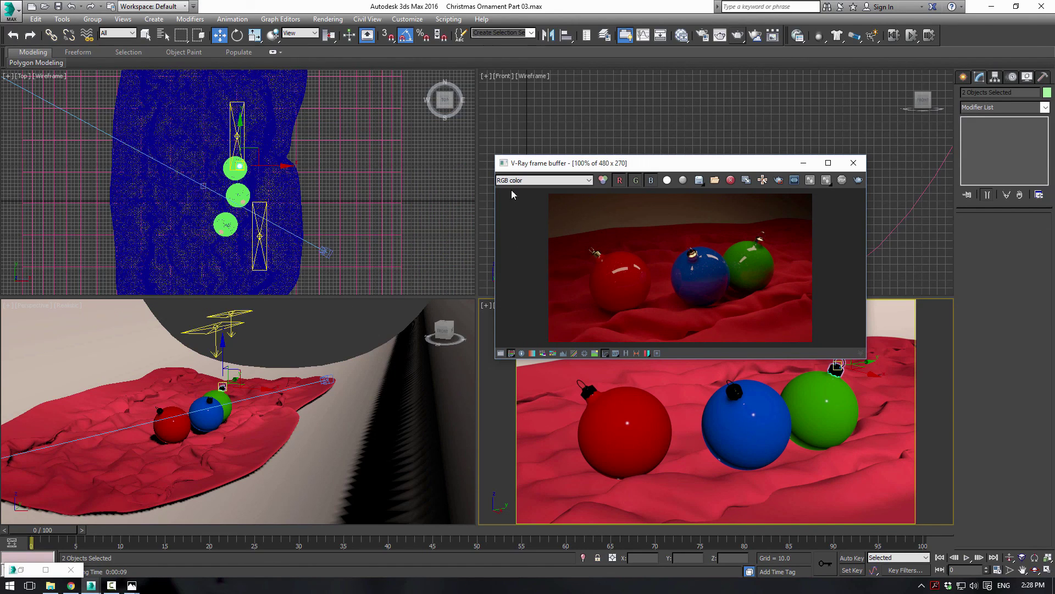
right_click(612, 127)
Step: Reopen the Slate Material Editor and bring up the velvet material's Falloff map parameters
key(m)
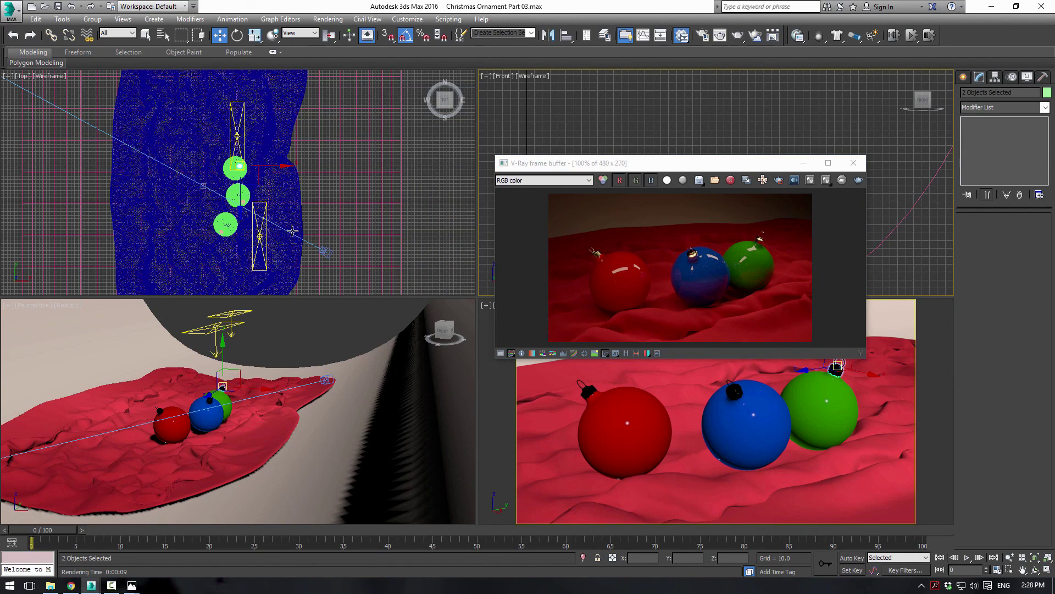
drag(477, 92, 620, 79)
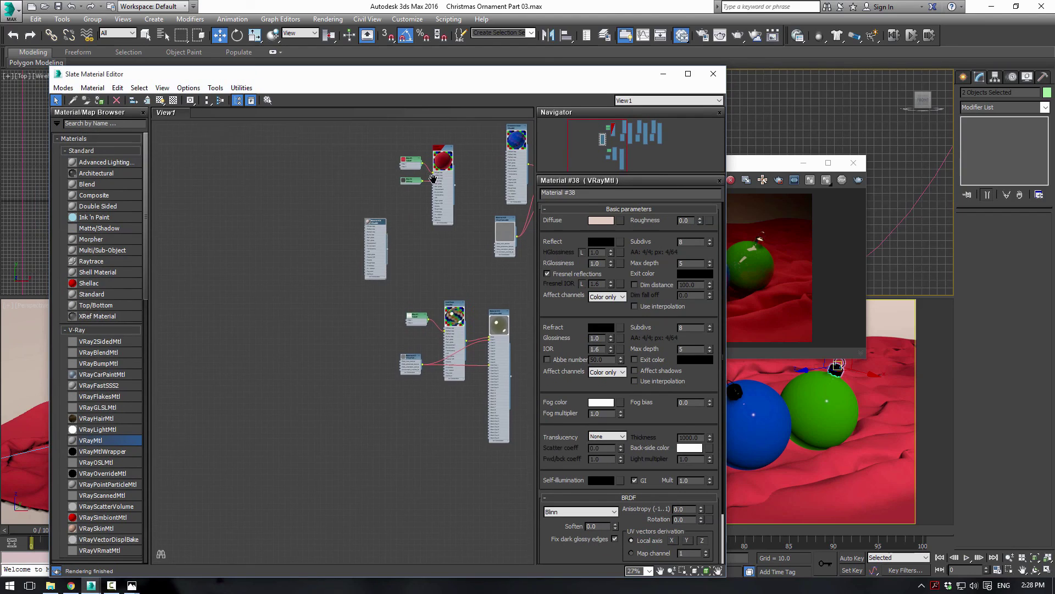
scroll(404, 178, up, 4)
middle_drag(404, 179, 294, 265)
scroll(360, 216, up, 2)
click(285, 196)
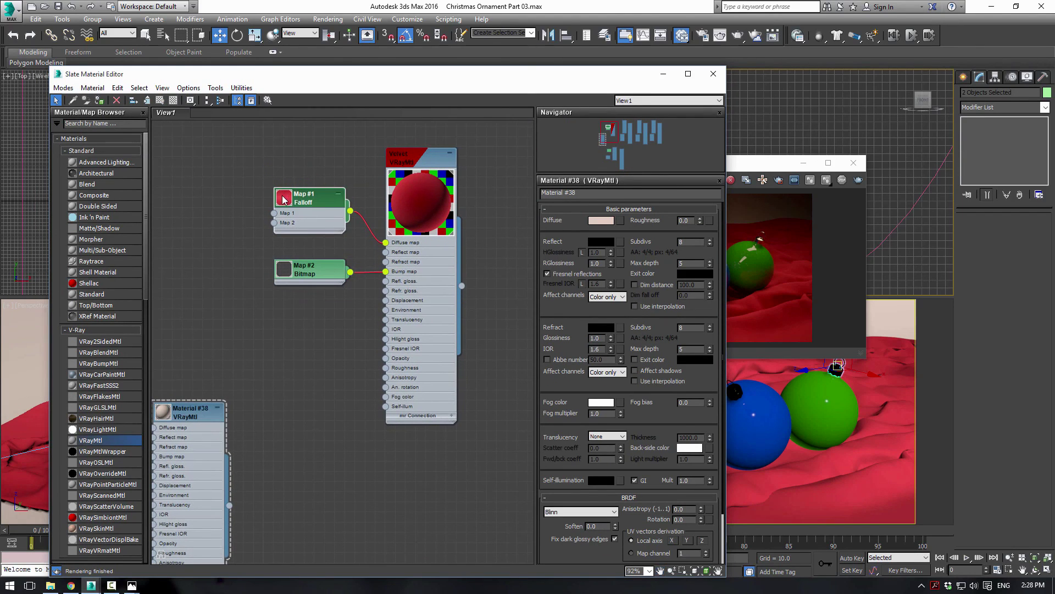
double_click(290, 201)
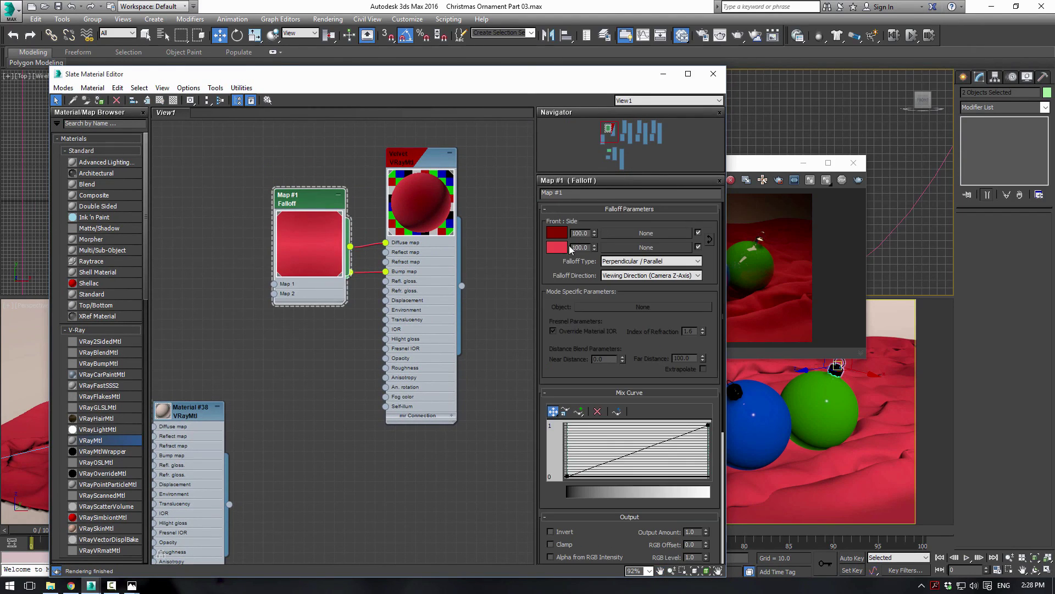
Step: Darken the Falloff side colour to value 154, leaving the front colour unchanged
click(561, 248)
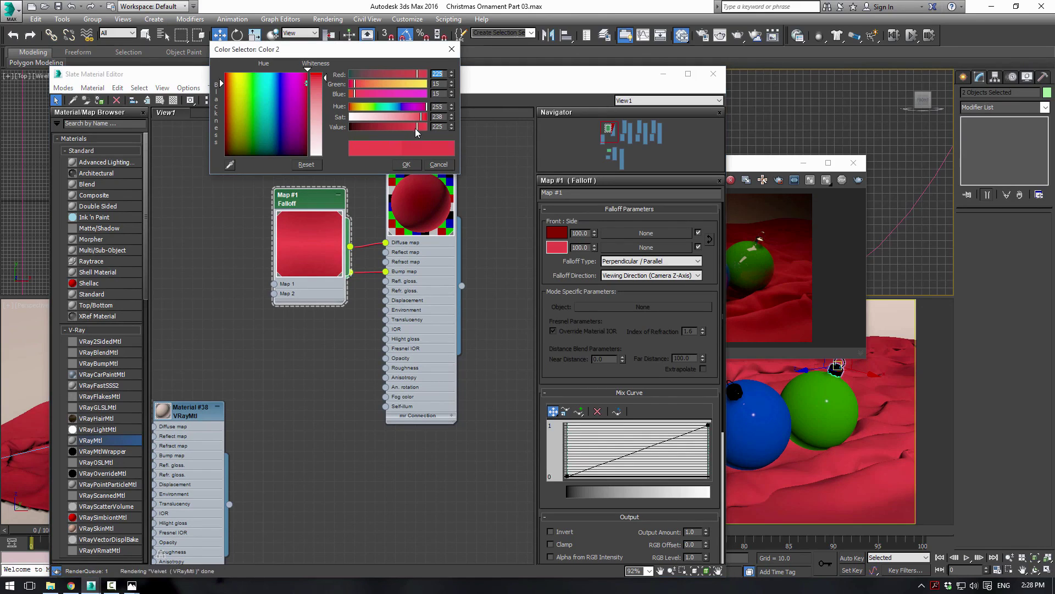
drag(418, 129, 396, 132)
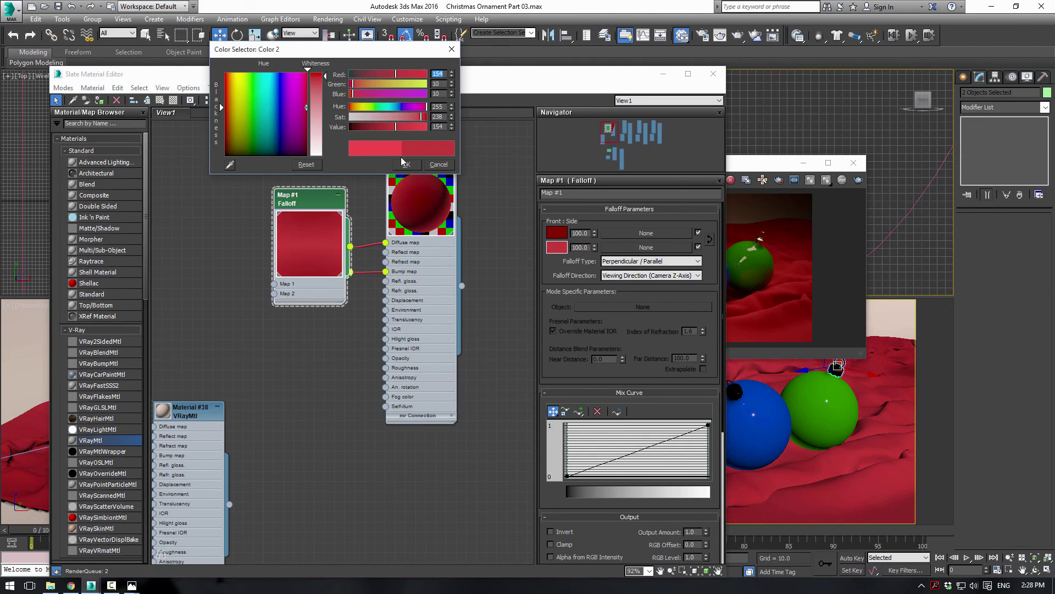
click(554, 231)
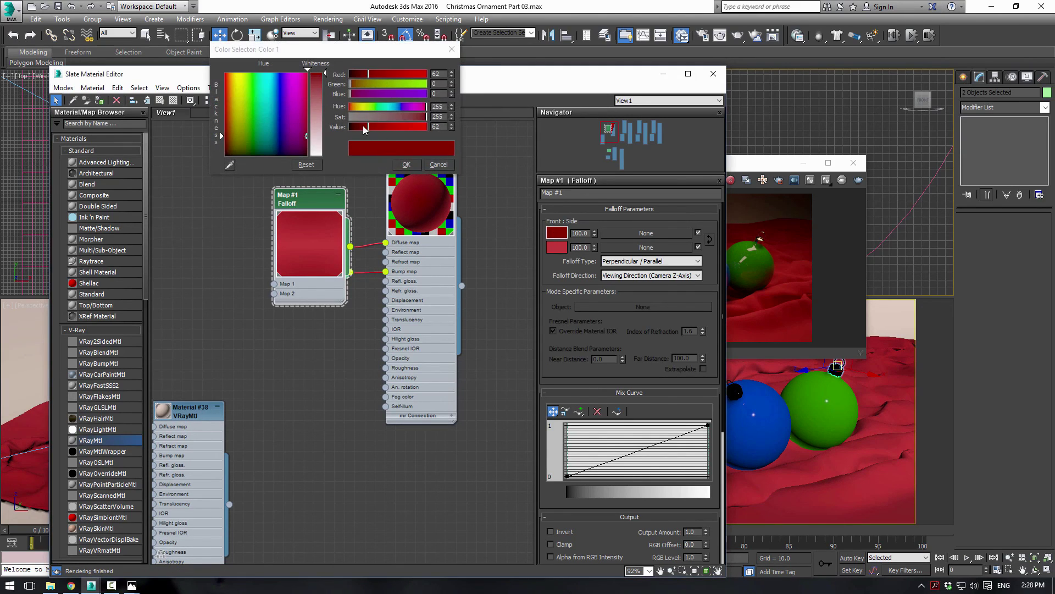
click(451, 49)
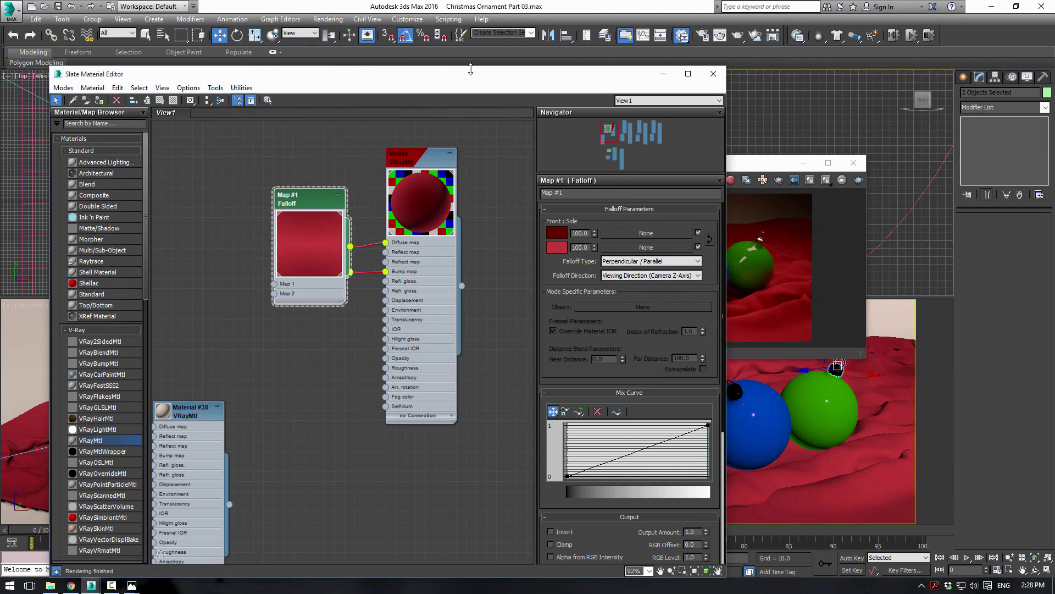
Step: Close the Slate Material Editor and V-Ray frame buffer, then go to the Create panel's Lights
drag(496, 81, 146, 50)
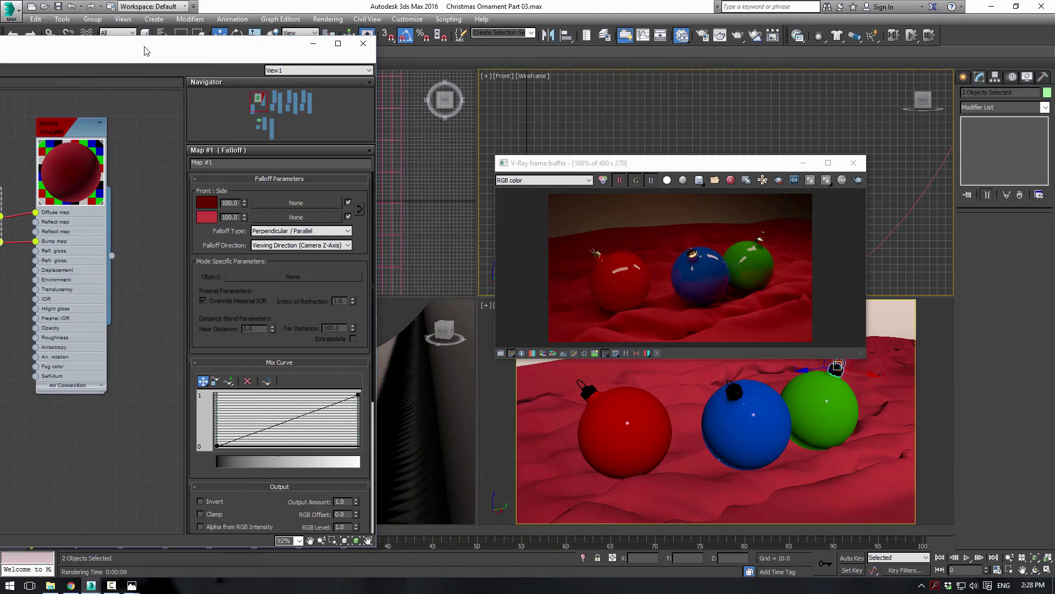
scroll(654, 275, up, 4)
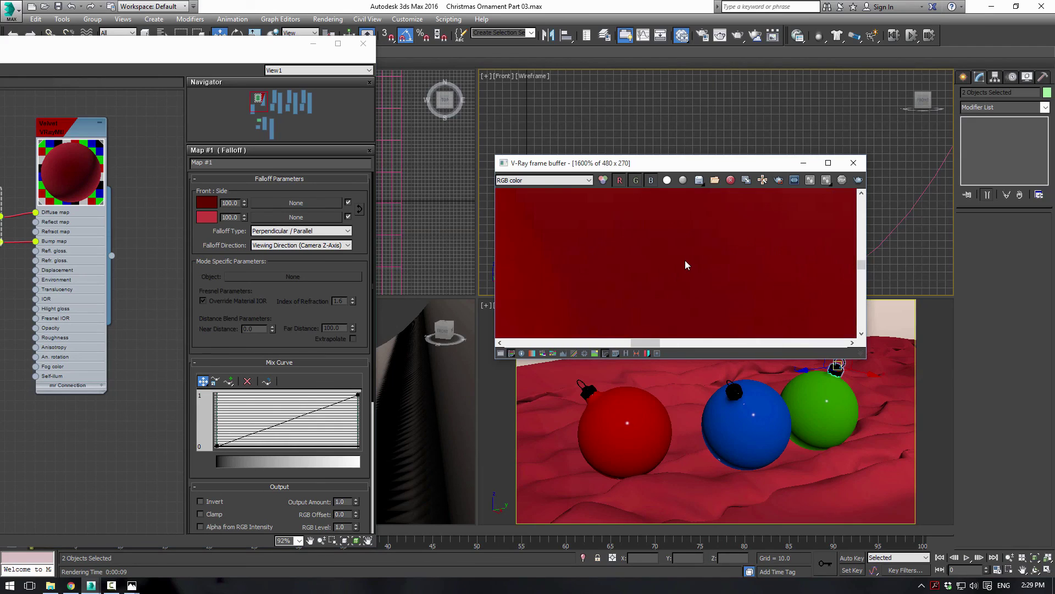
scroll(688, 264, down, 6)
scroll(766, 253, up, 4)
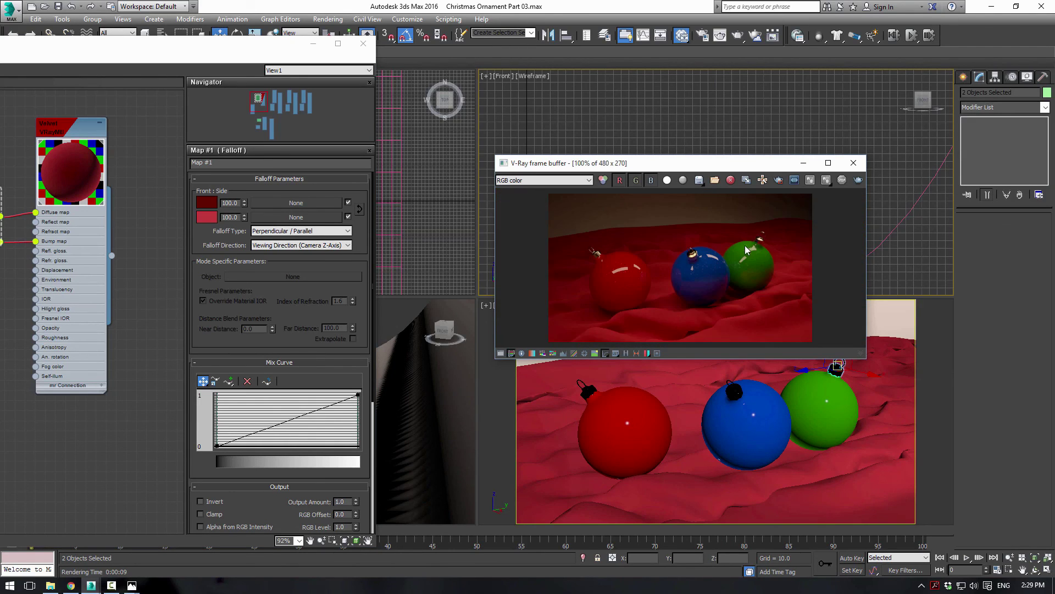
scroll(743, 257, down, 2)
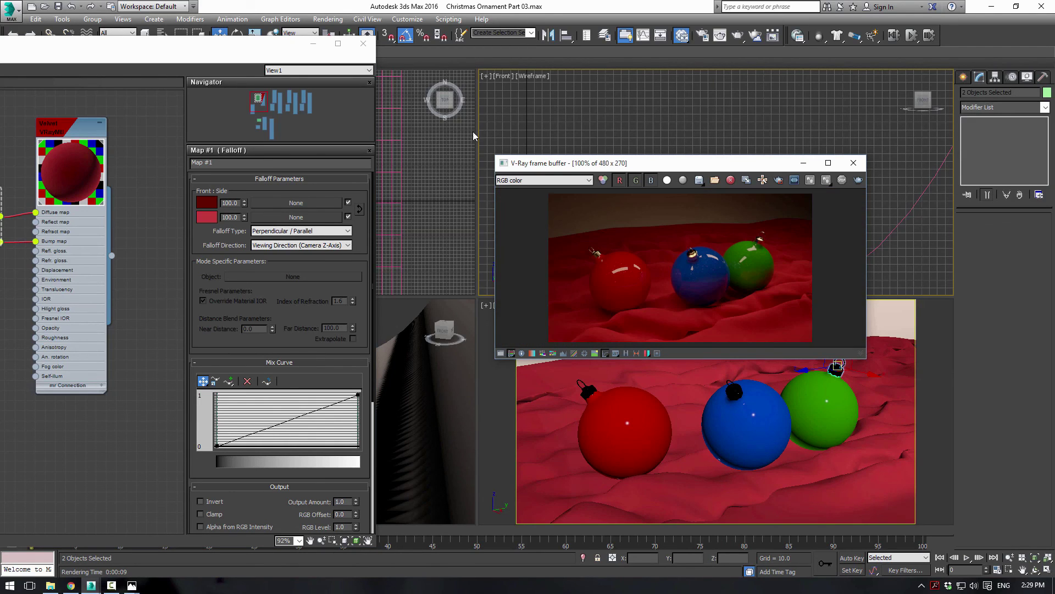
click(363, 43)
click(853, 163)
click(963, 77)
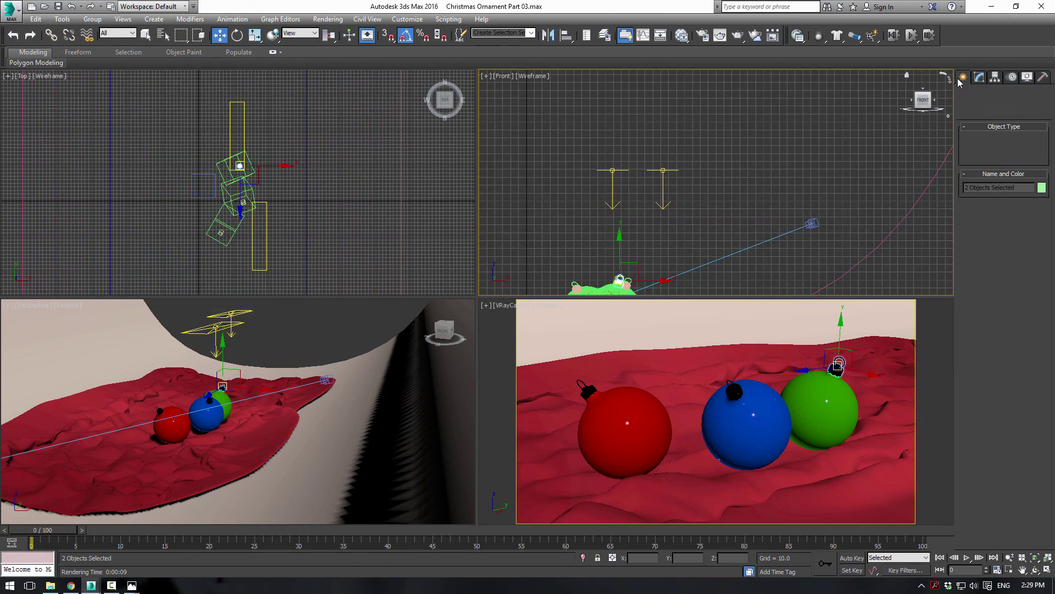